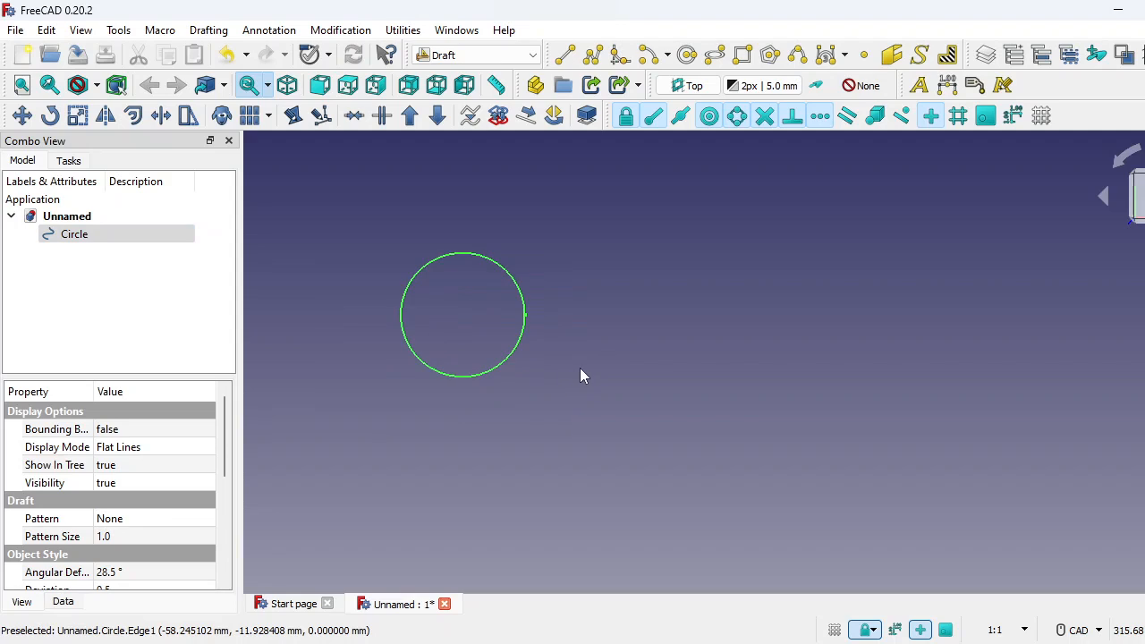
Step: Draw a horizontal baseline about 203 mm long below the circle, extending well past it on both sides
click(565, 55)
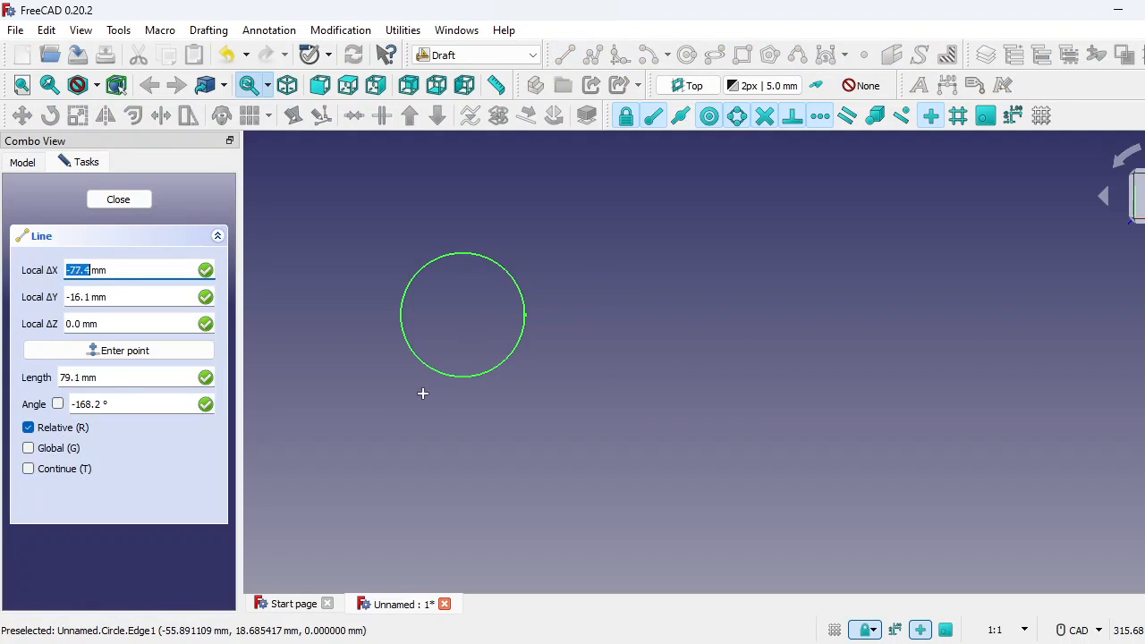
click(293, 427)
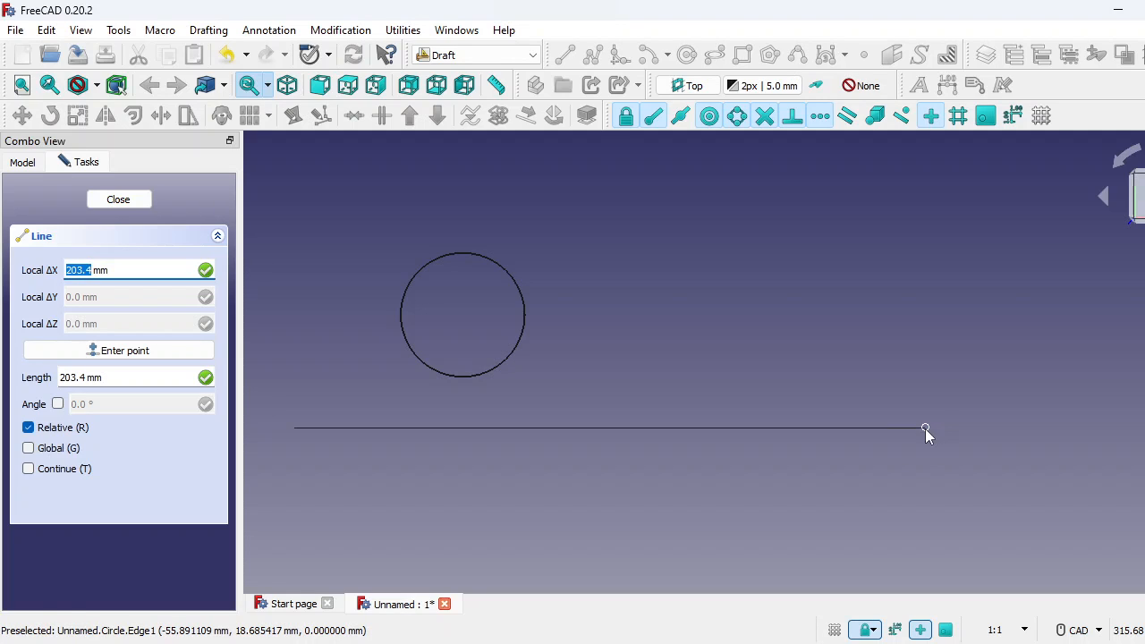
click(925, 428)
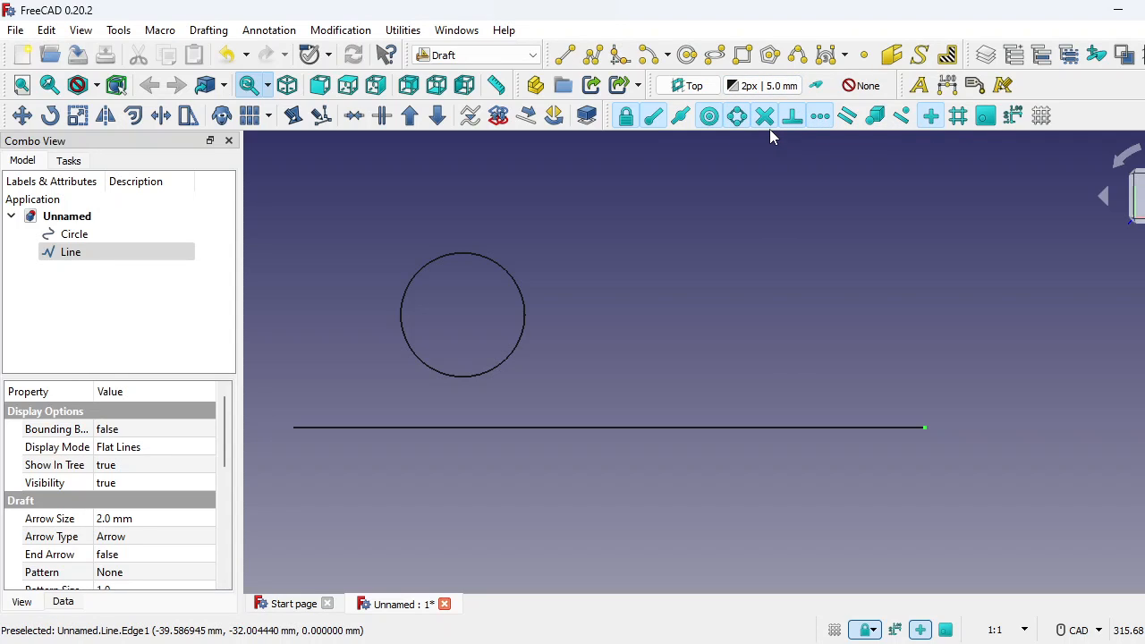
Step: With continuous Line mode, draw vertical lines from the circle's centre and its right and left quadrant points down to the baseline
click(566, 57)
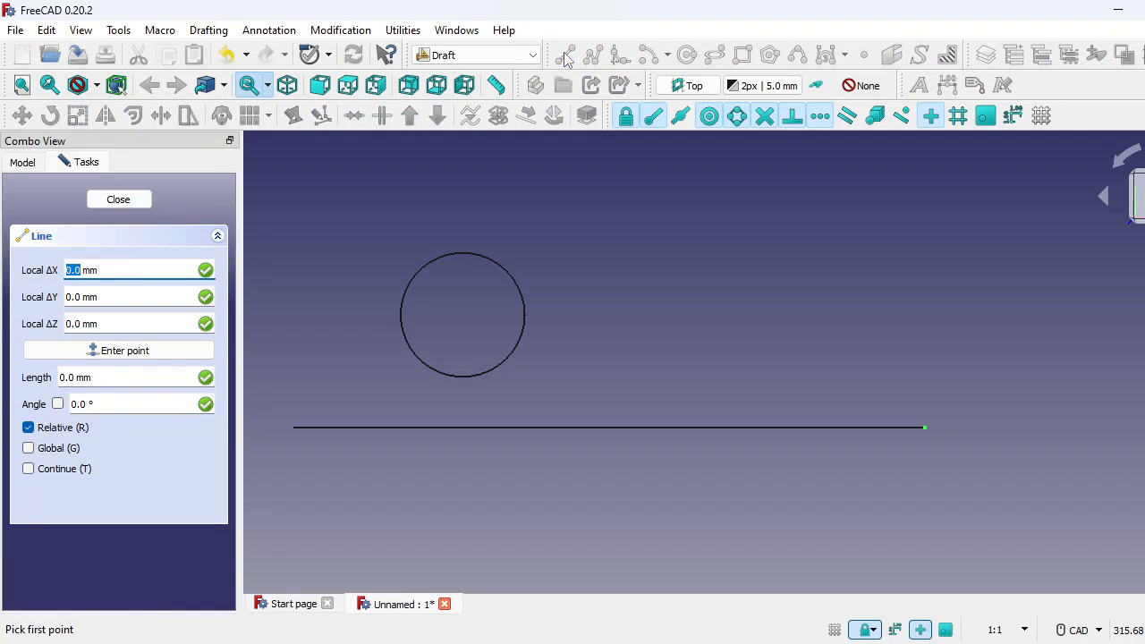
click(29, 470)
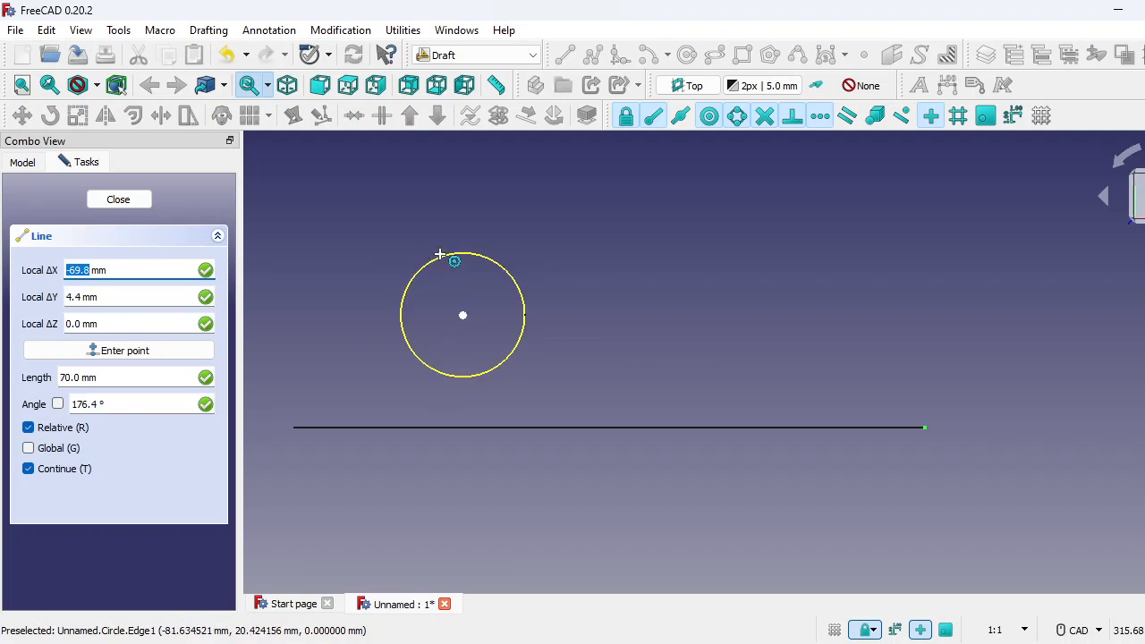
click(513, 350)
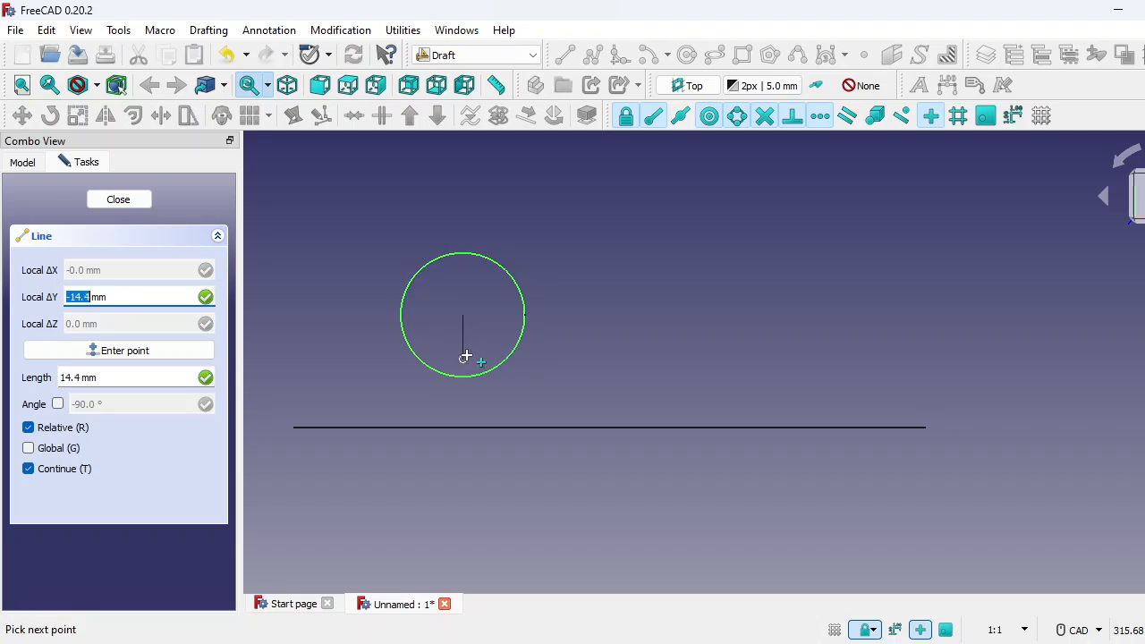
click(463, 427)
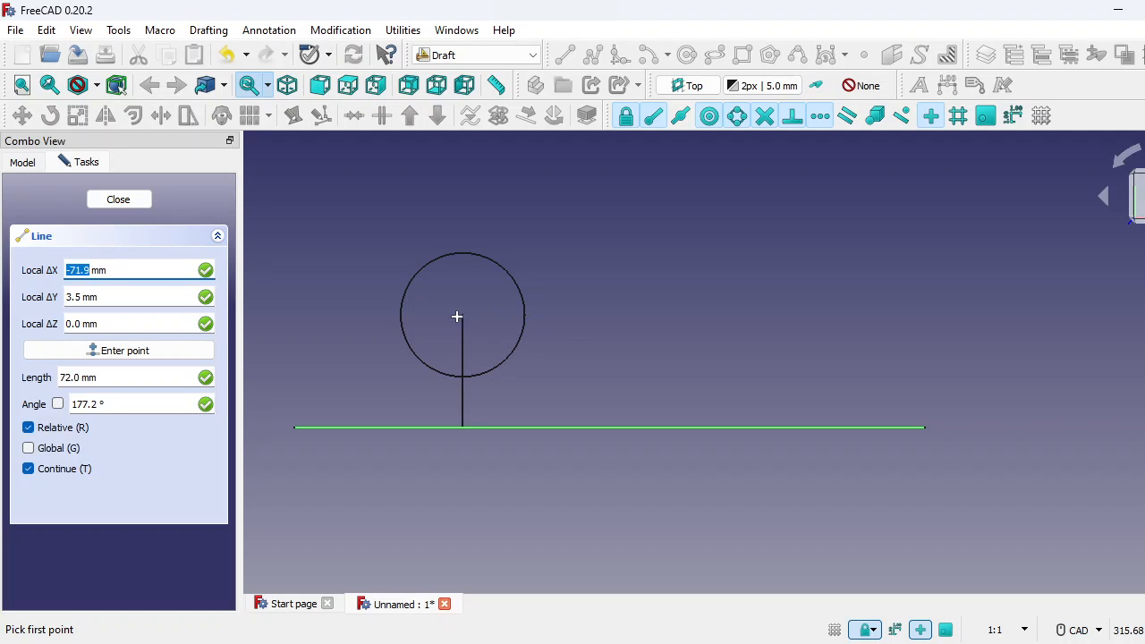
click(523, 315)
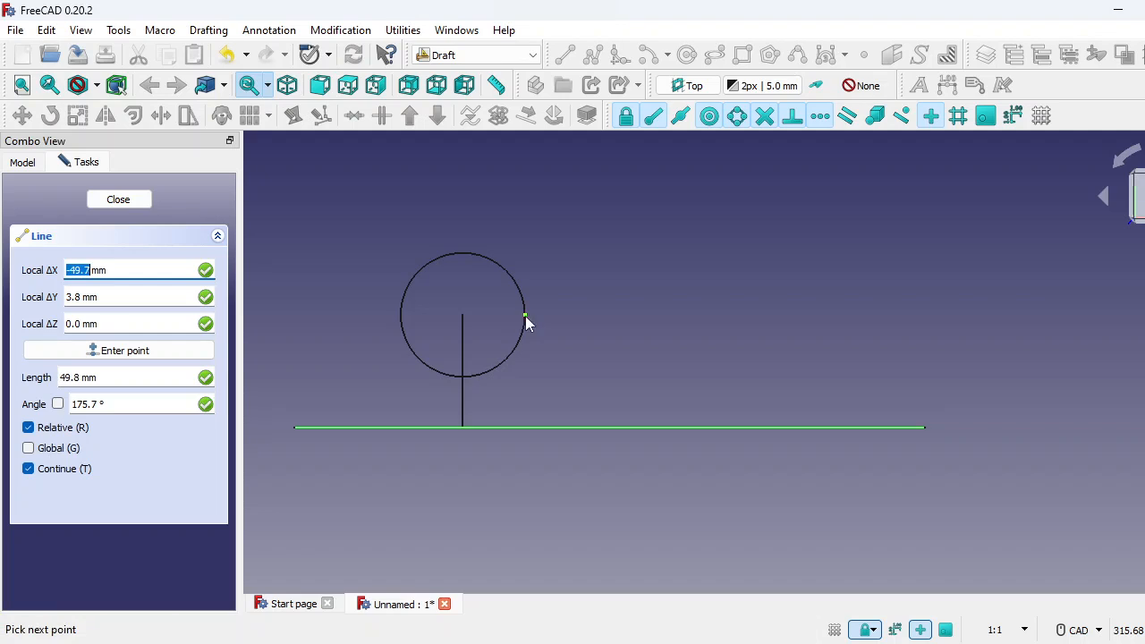
click(525, 427)
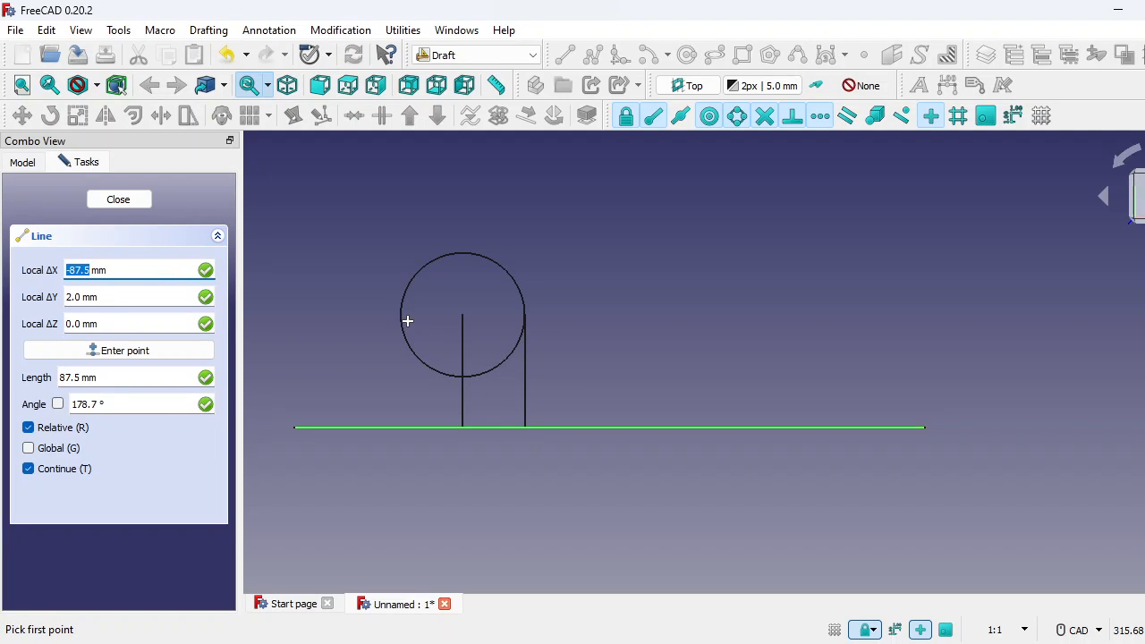
click(400, 319)
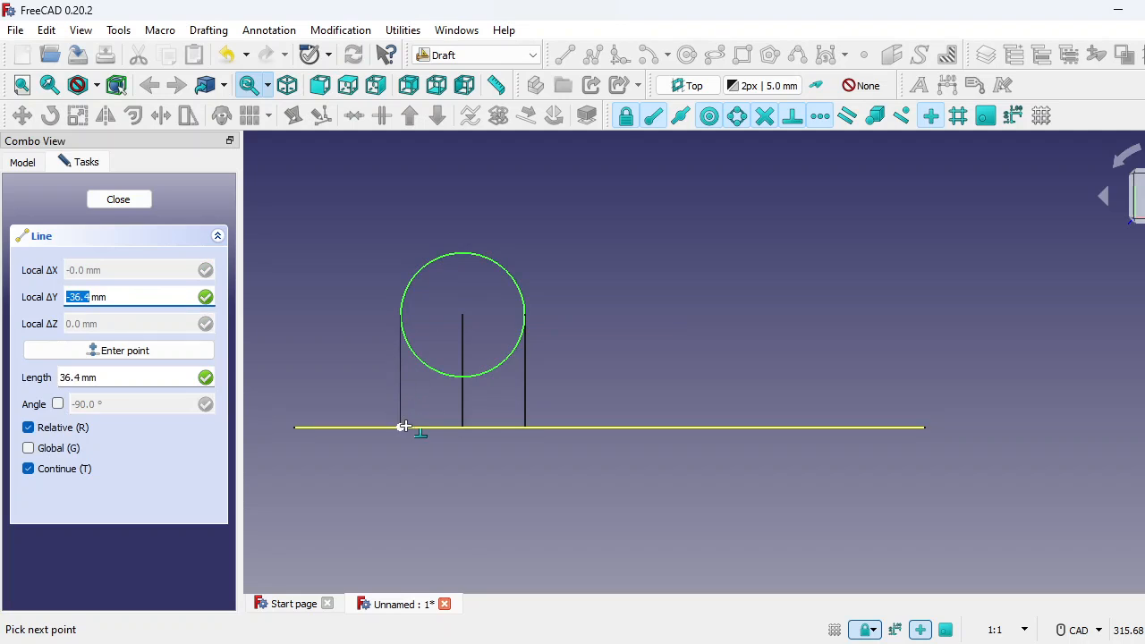
click(404, 427)
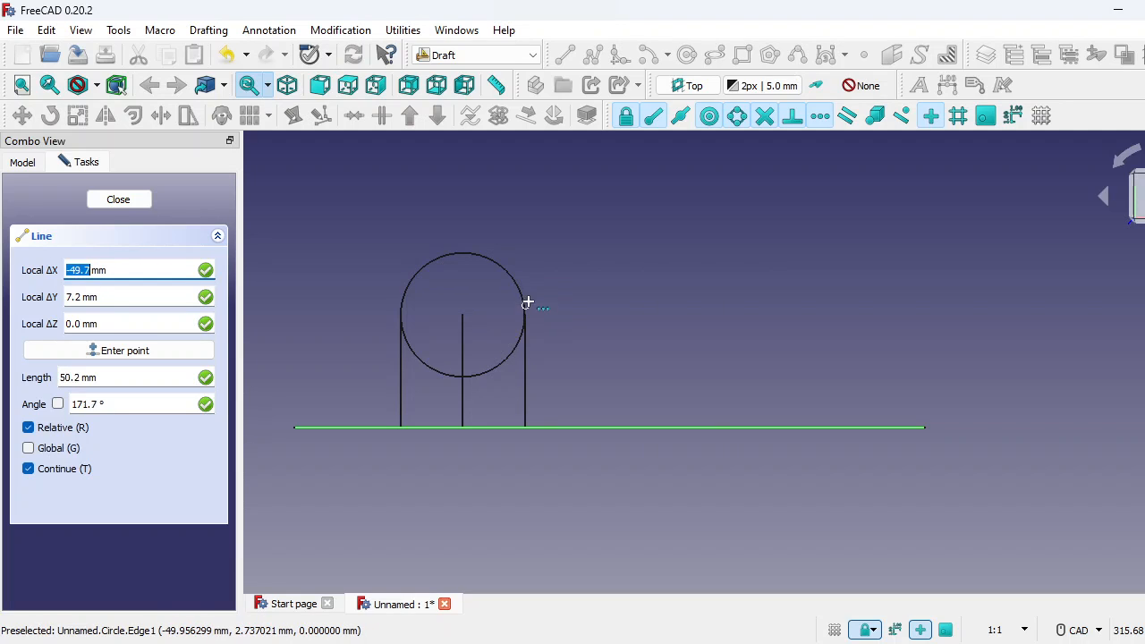
click(492, 262)
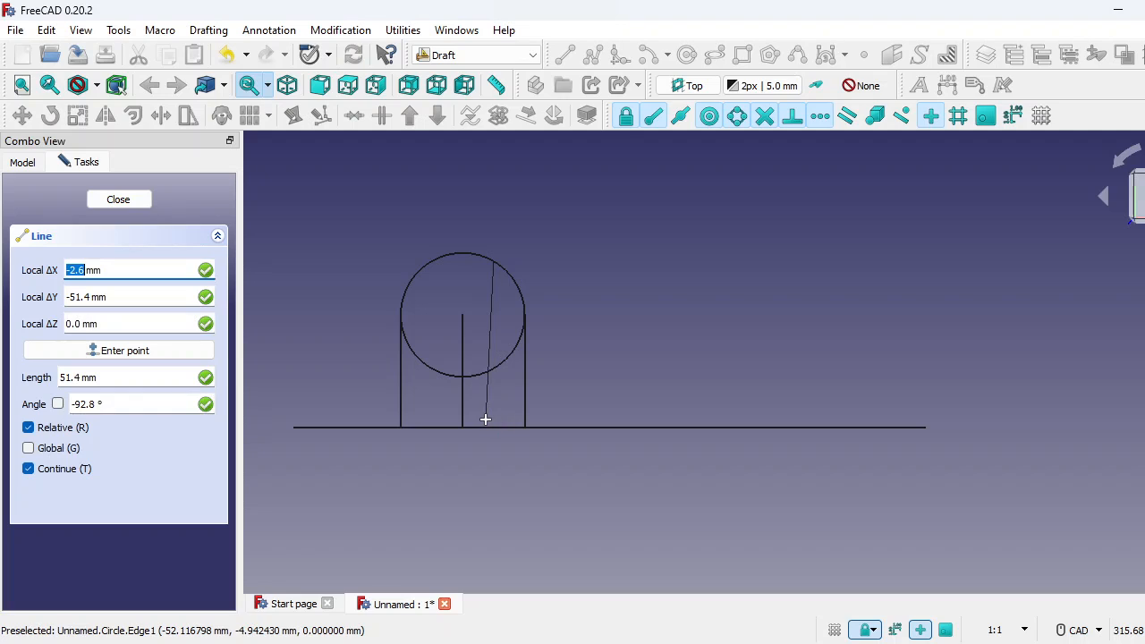
key(Escape)
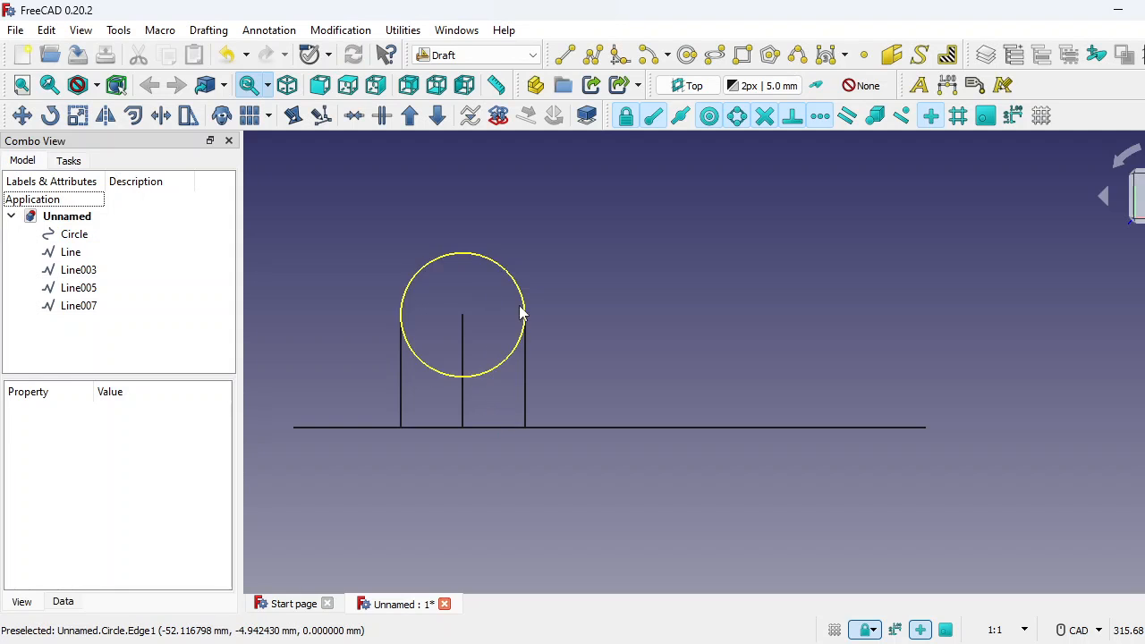
Step: Draw the circle's horizontal diameter, plus vertical lines from its upper-right and upper-left 45° points down to the baseline
click(565, 56)
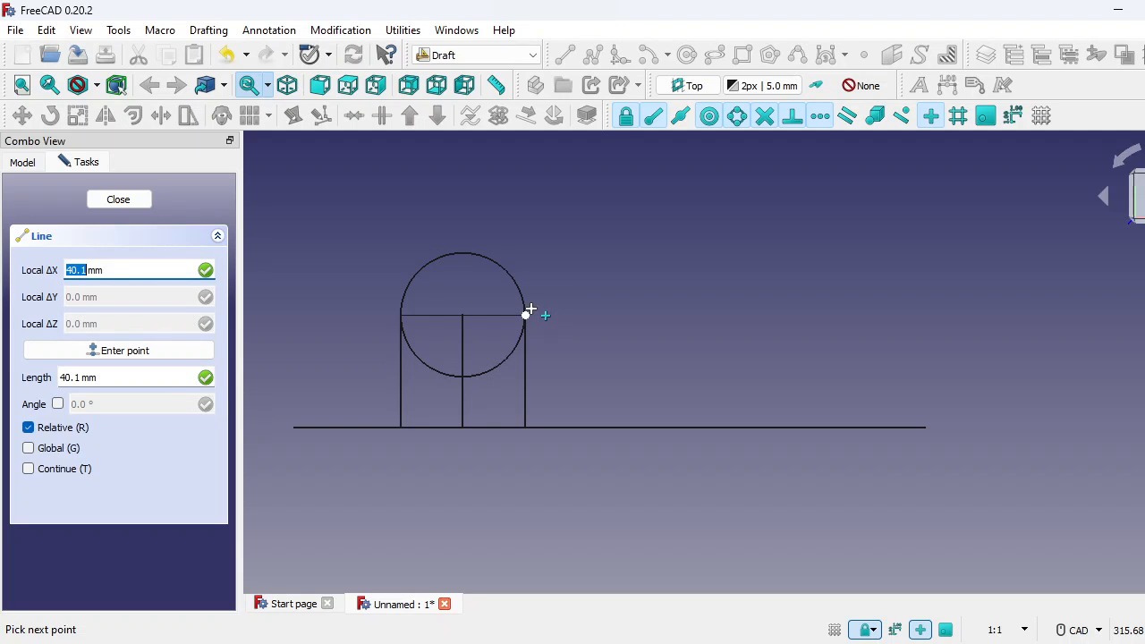
click(526, 314)
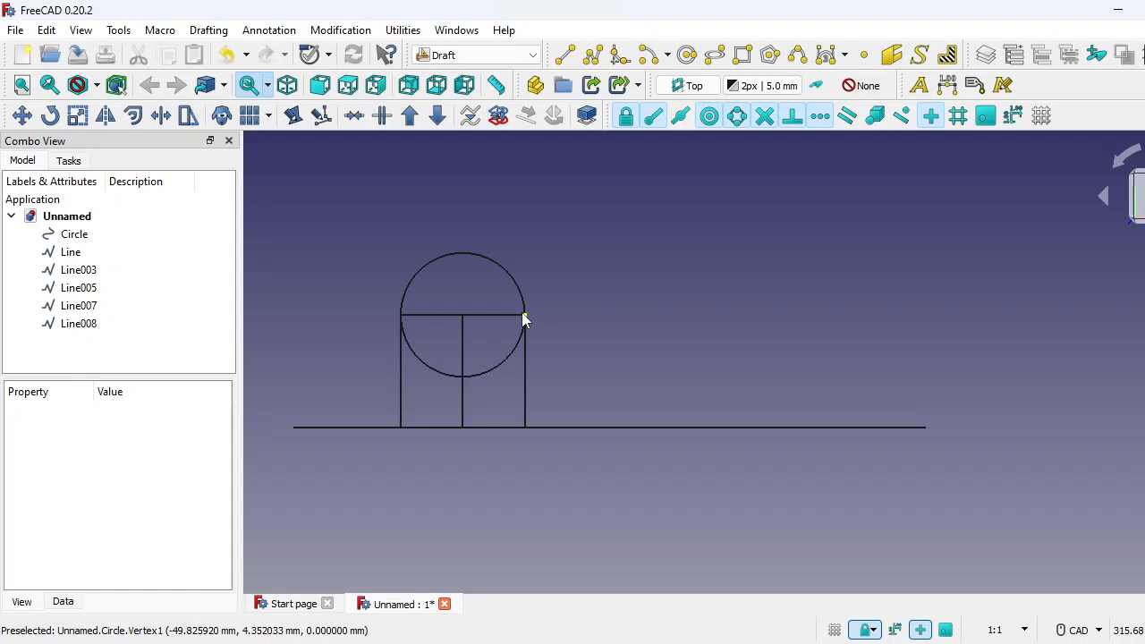
click(566, 55)
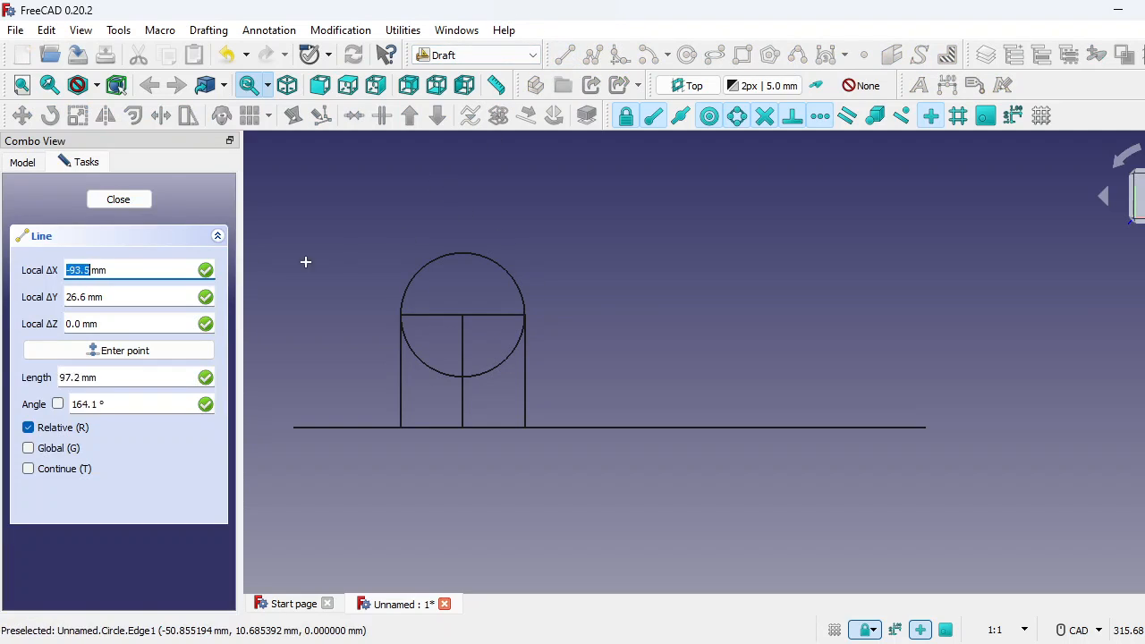
click(29, 469)
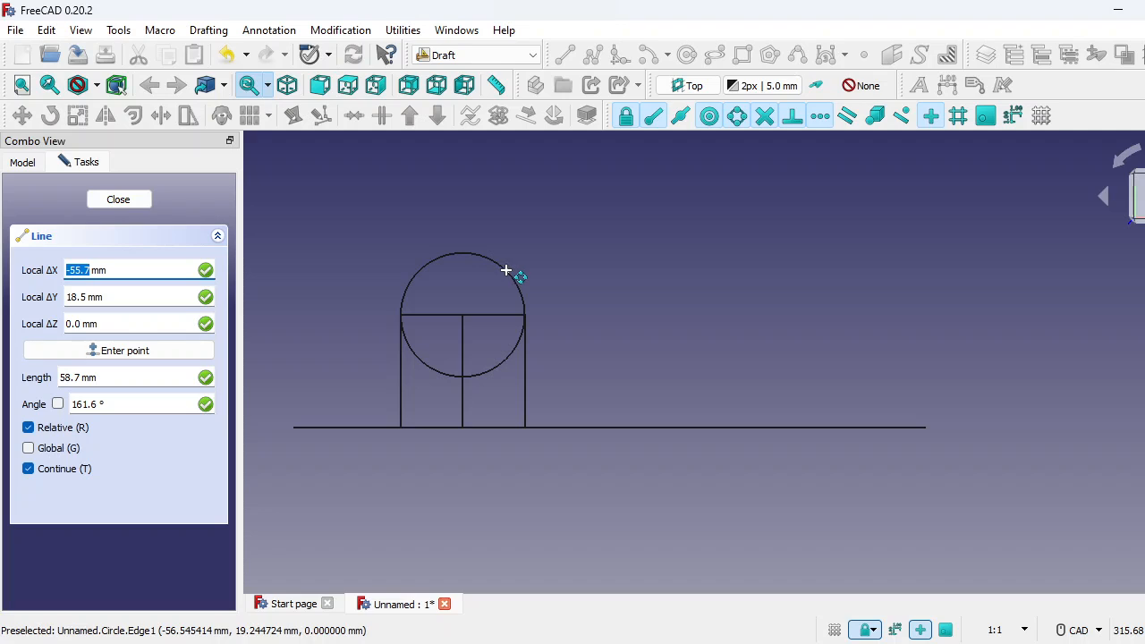
click(507, 270)
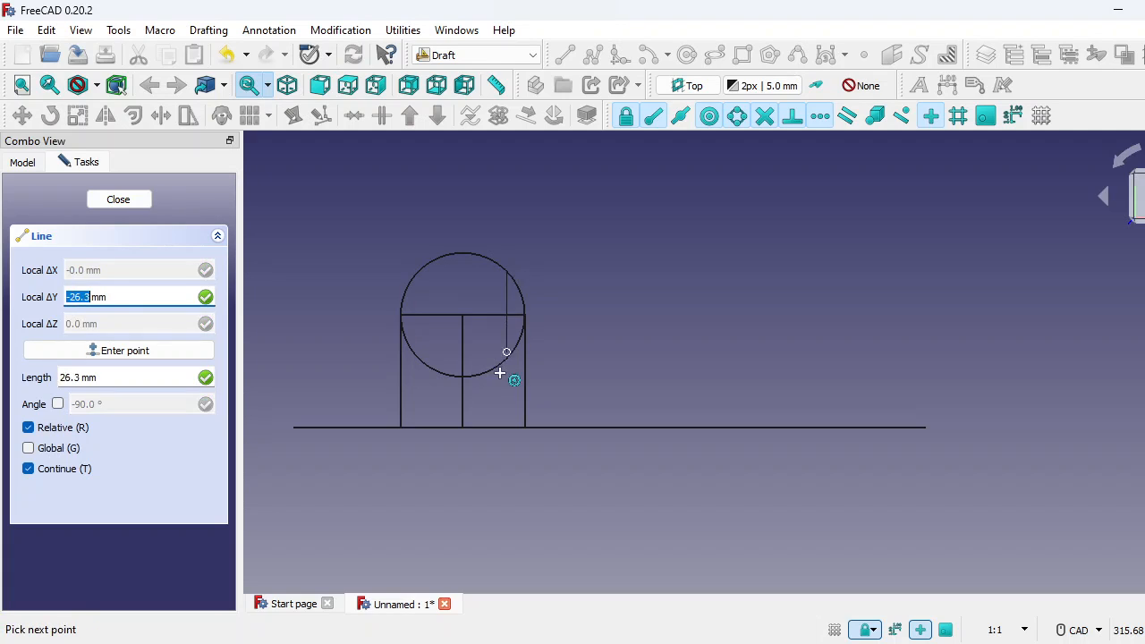
click(507, 428)
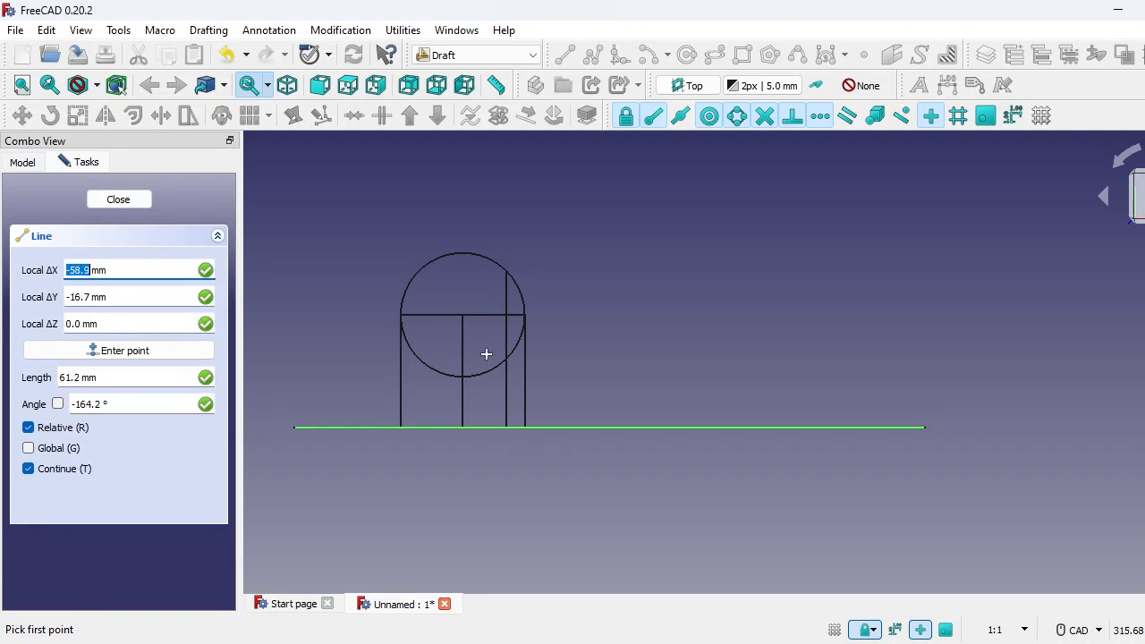
click(421, 270)
click(419, 425)
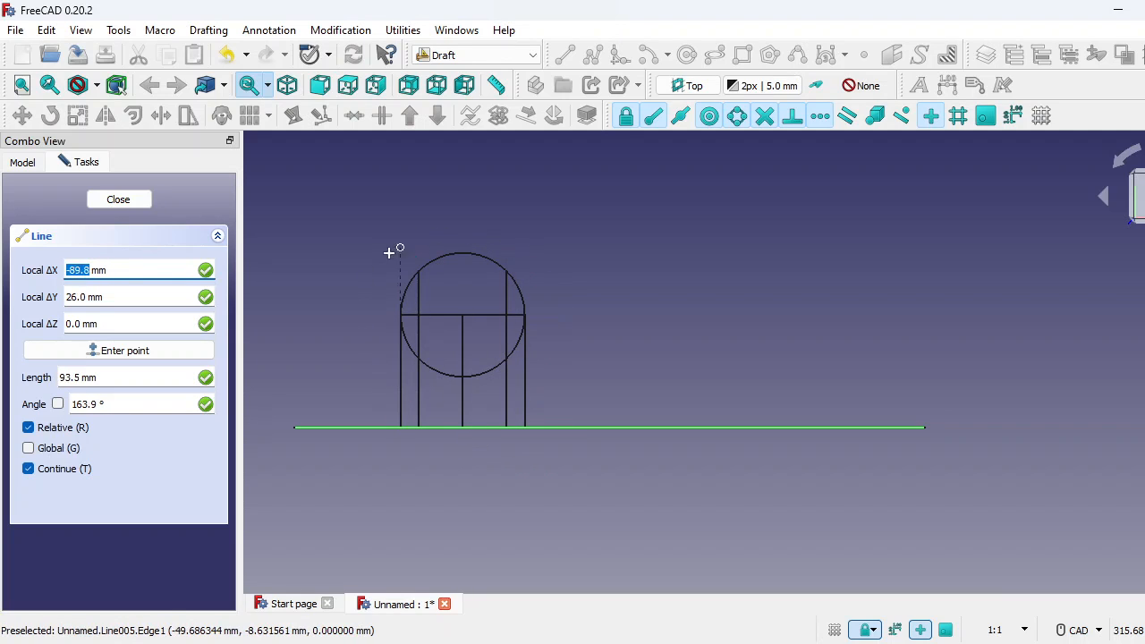
Step: Draw a 50 mm vertical line straight down from where the centre projection line meets the baseline
click(462, 425)
key(shift)
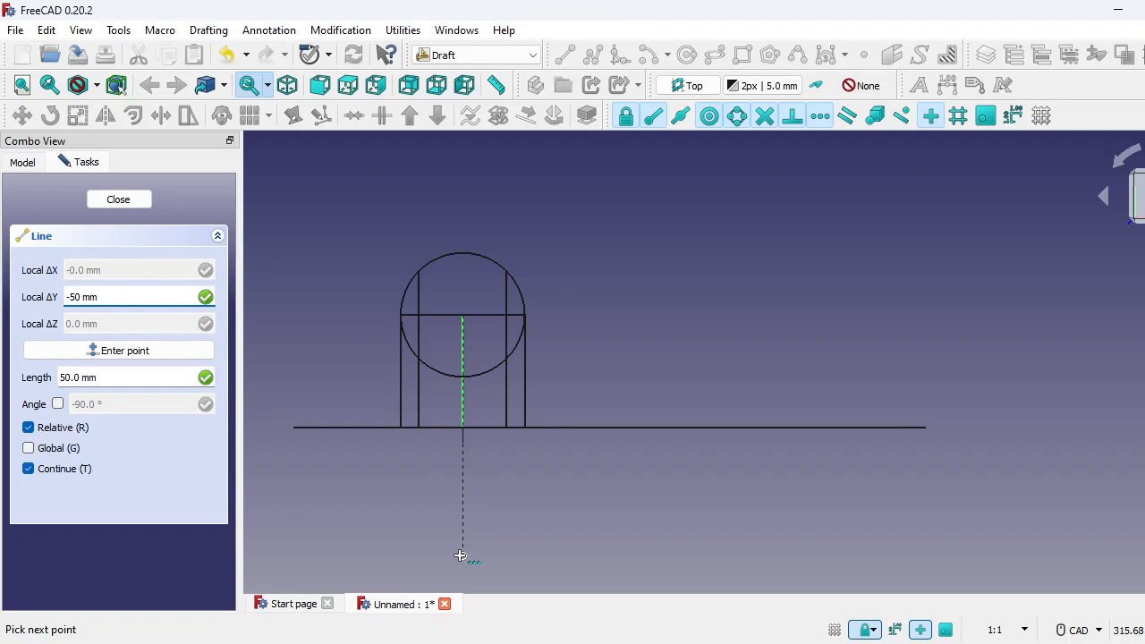
key(Return)
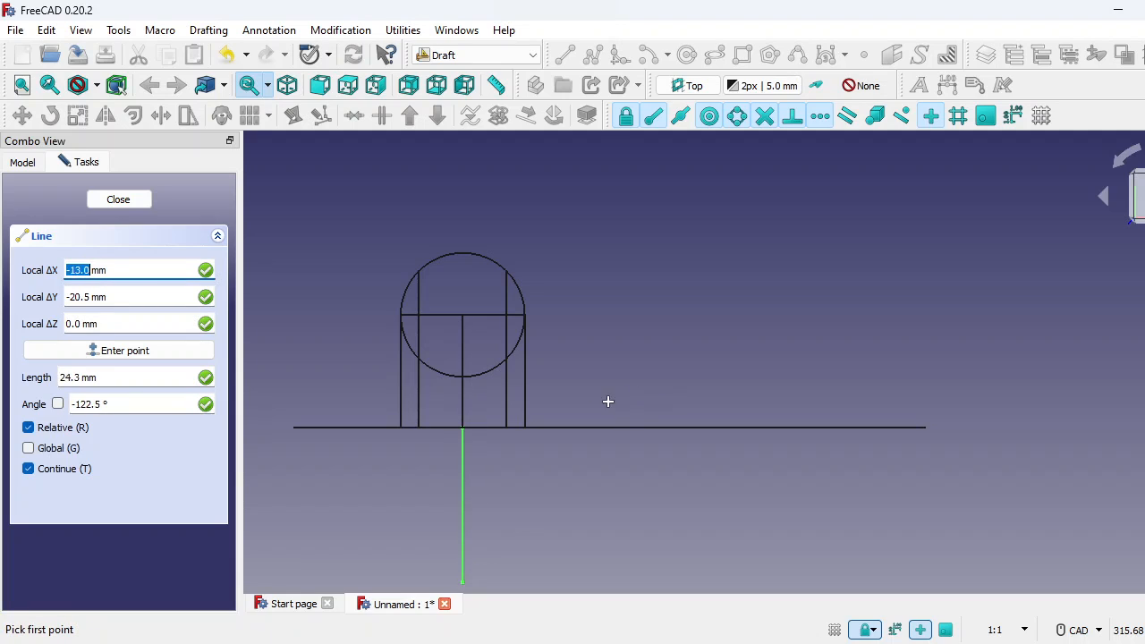
Step: Connect the baseline feet of the four outer vertical lines to the lower end of the 50 mm centre line
click(523, 415)
click(463, 580)
click(506, 424)
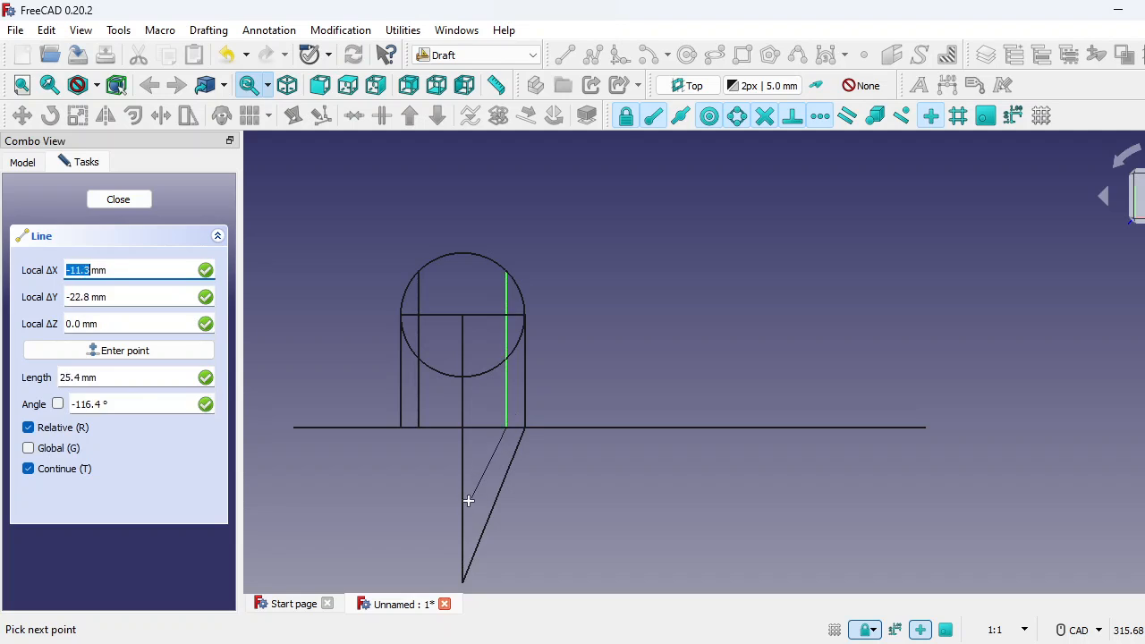
click(463, 576)
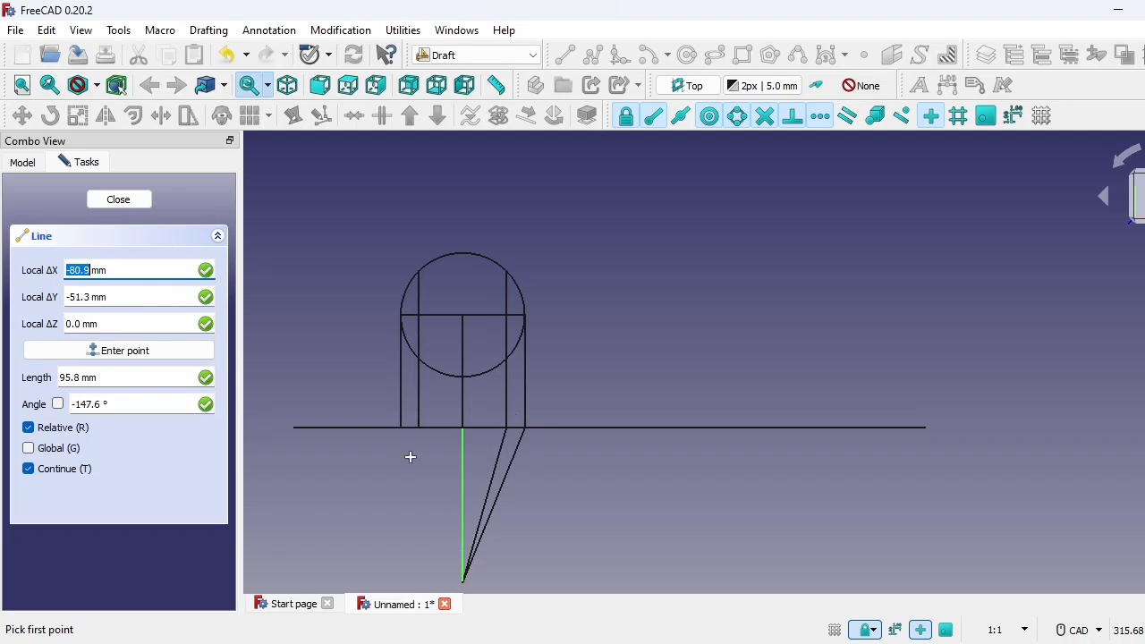
click(420, 419)
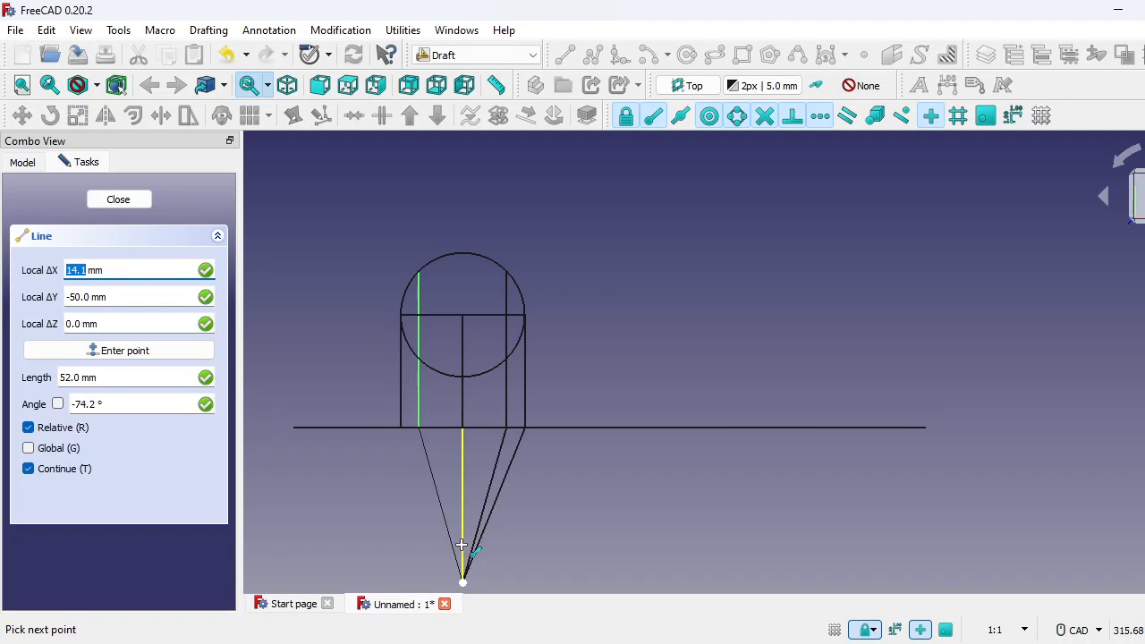
click(463, 577)
click(402, 424)
click(463, 577)
middle_drag(608, 537, 610, 484)
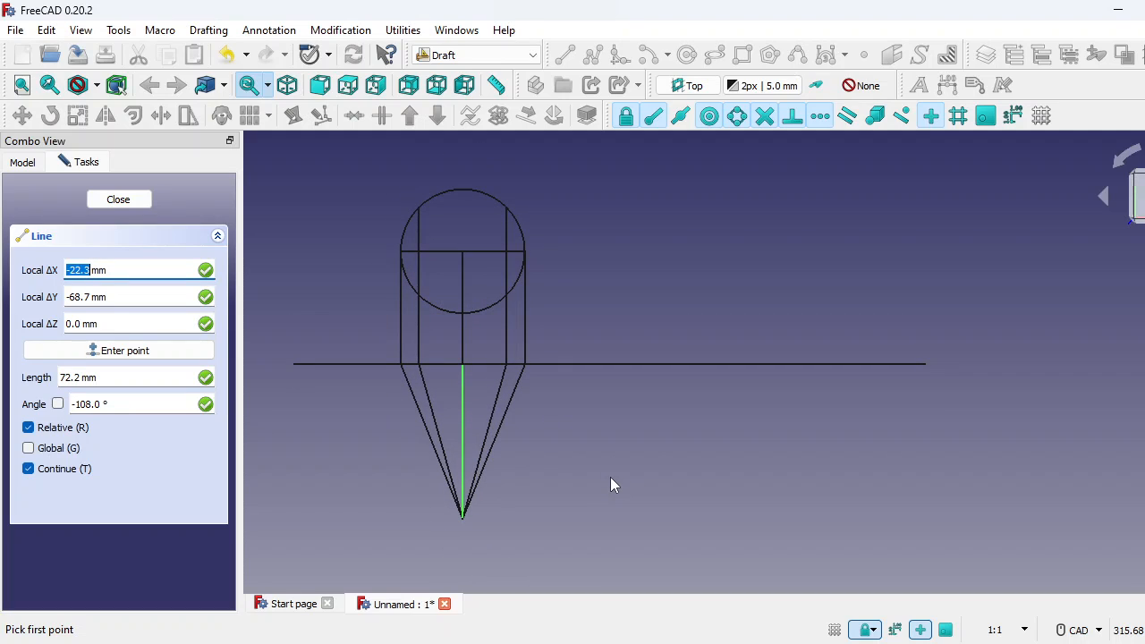
click(118, 199)
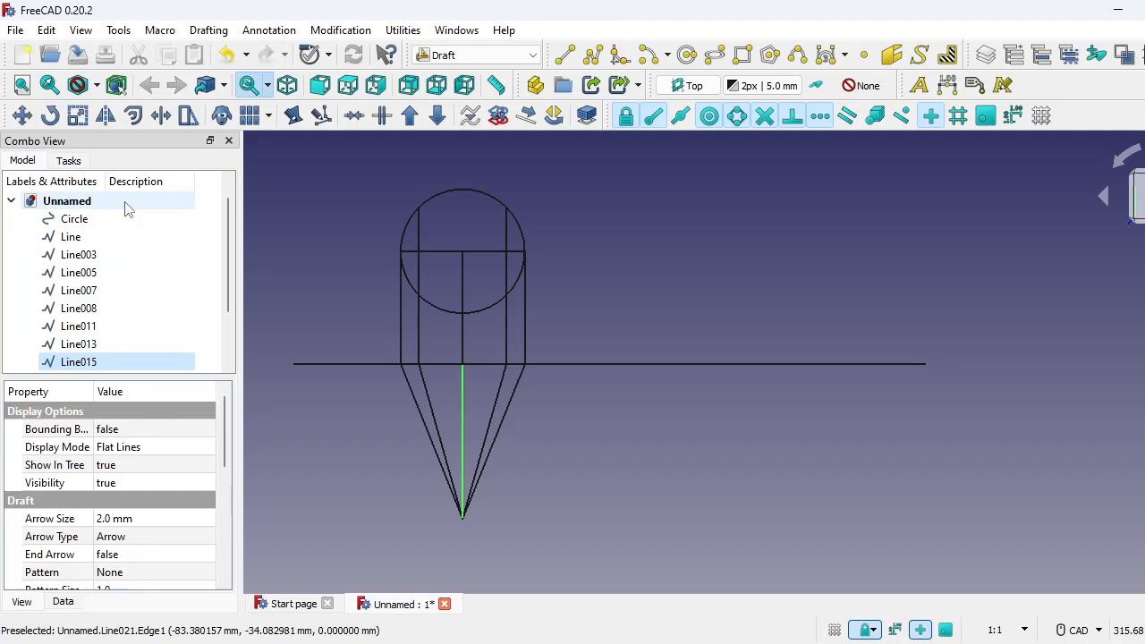
Step: Set the draw style of the two vertical centre lines and the circle's horizontal diameter to Dashdot
click(461, 346)
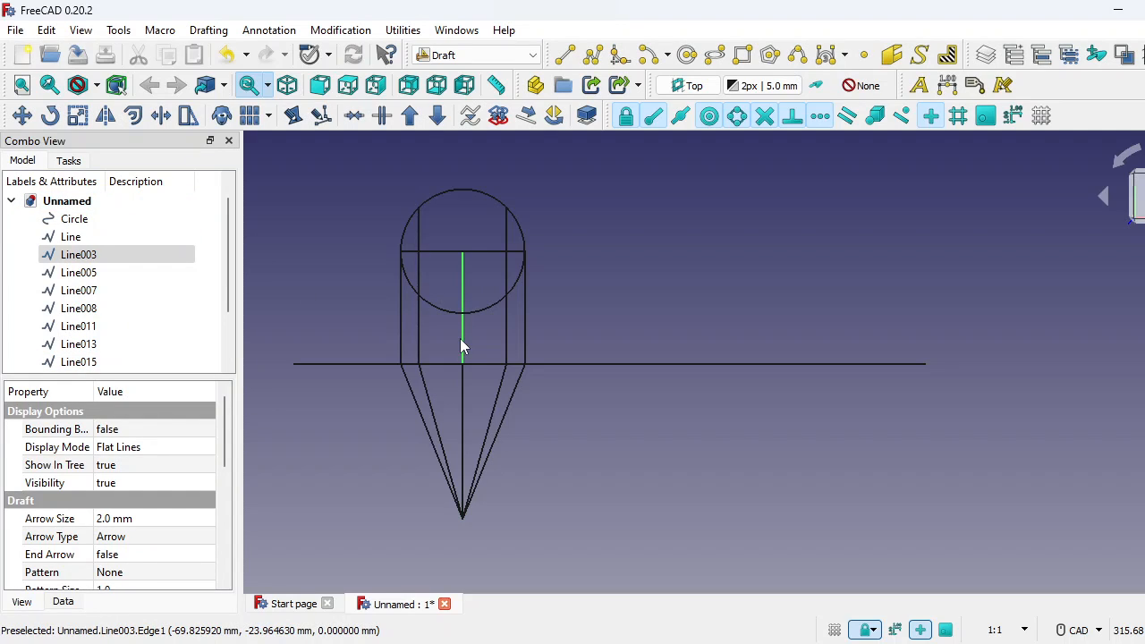
ctrl+click(462, 415)
ctrl+click(469, 252)
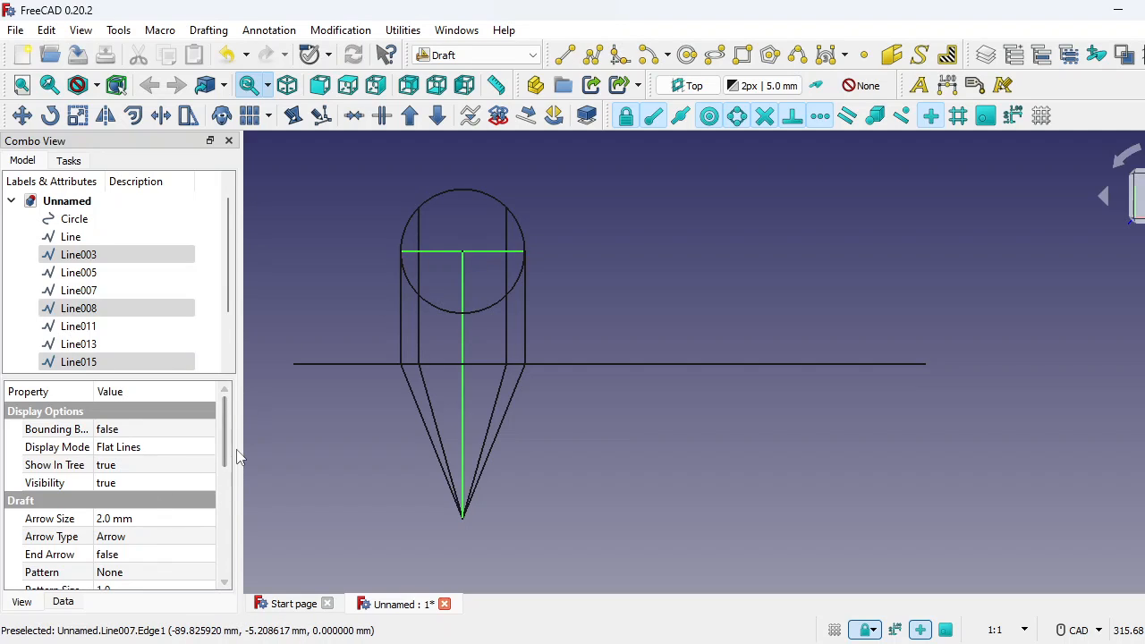
drag(229, 443, 232, 523)
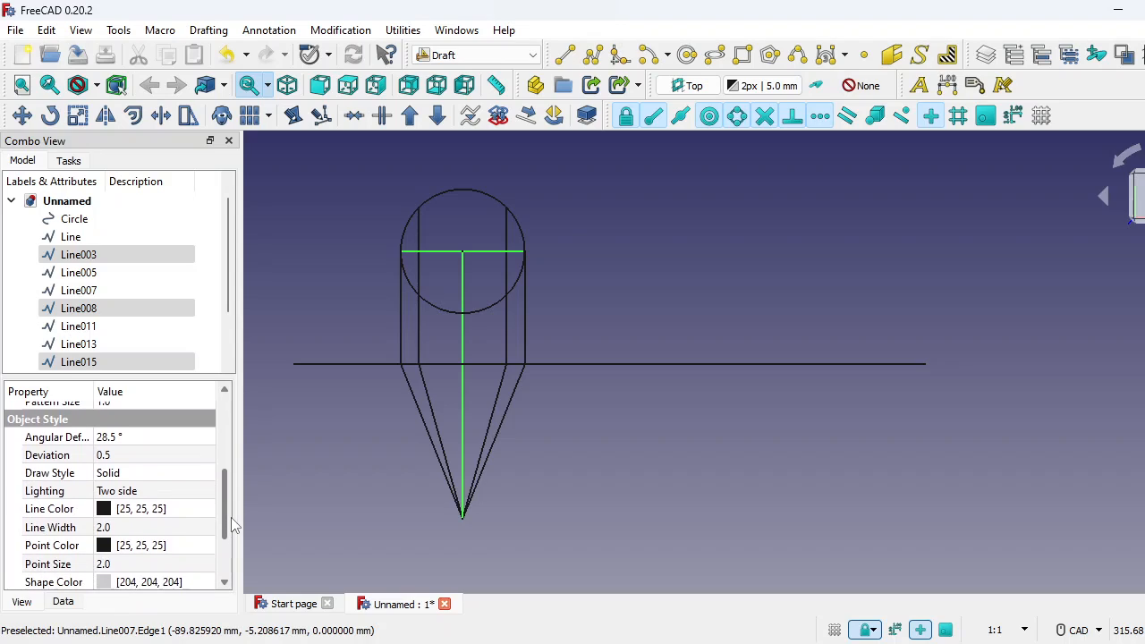
click(177, 483)
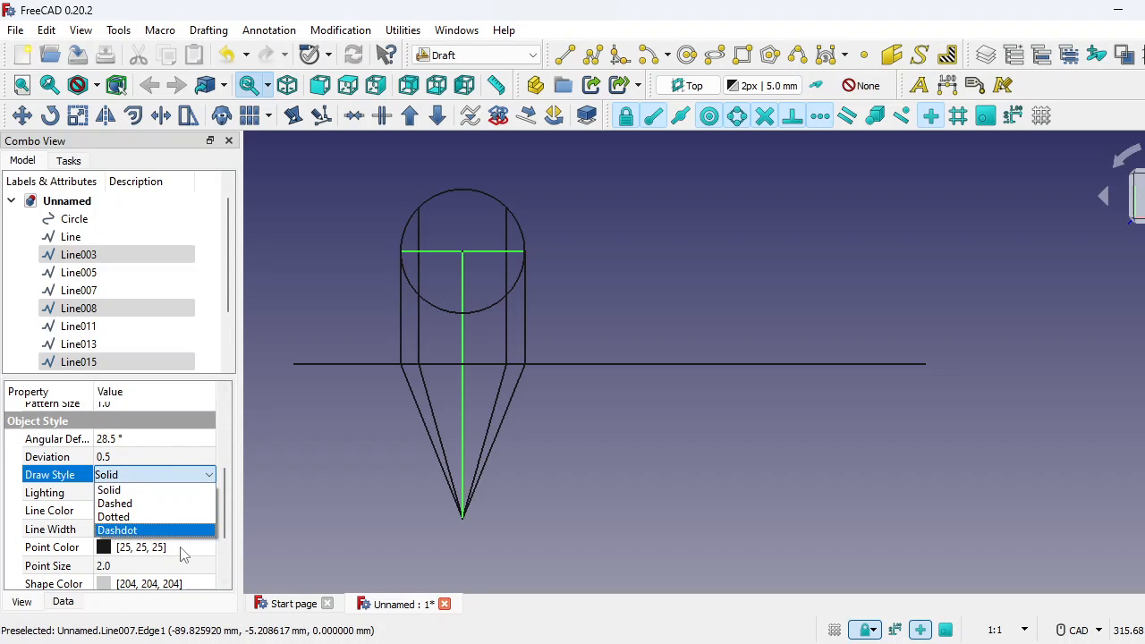
click(143, 530)
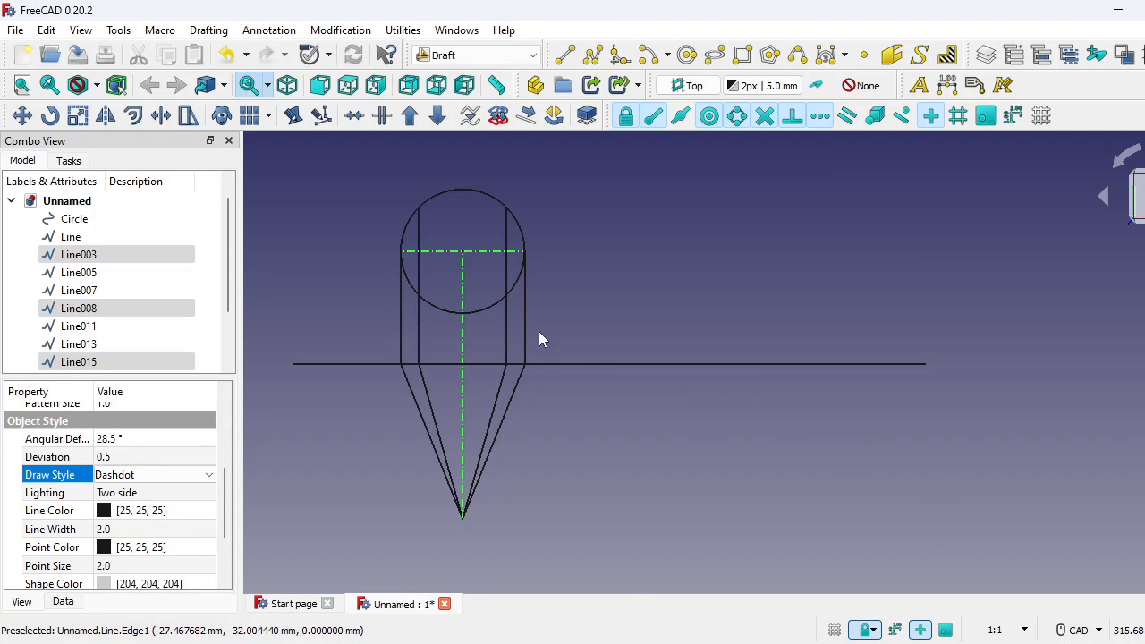
Step: Extend the upper vertical centre line to the top of the circle with Trimex
click(463, 282)
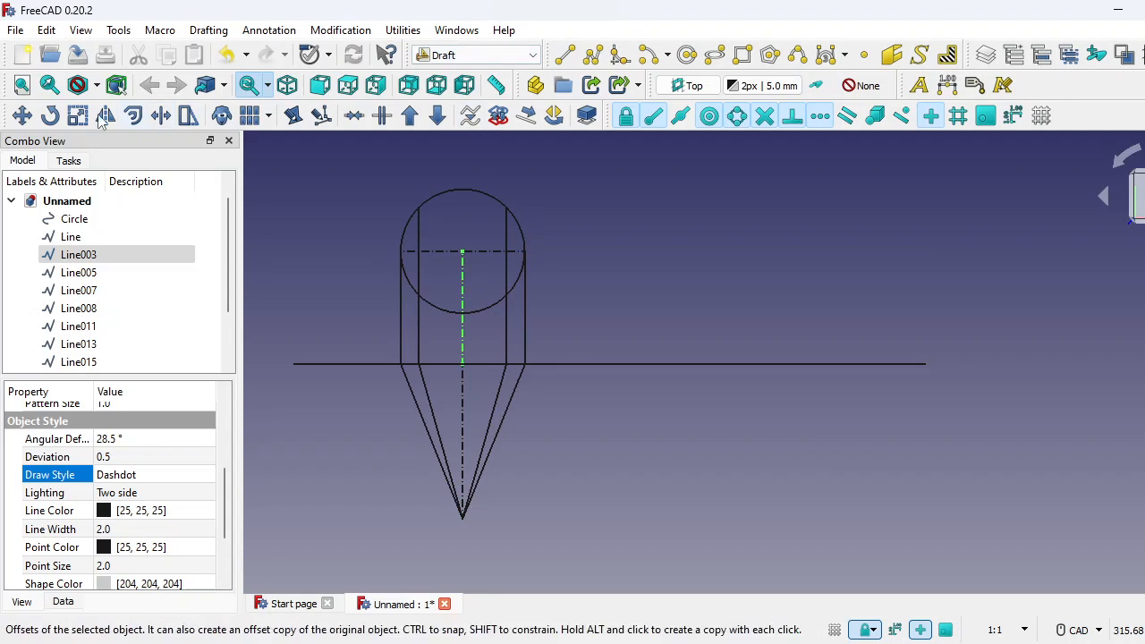
click(162, 116)
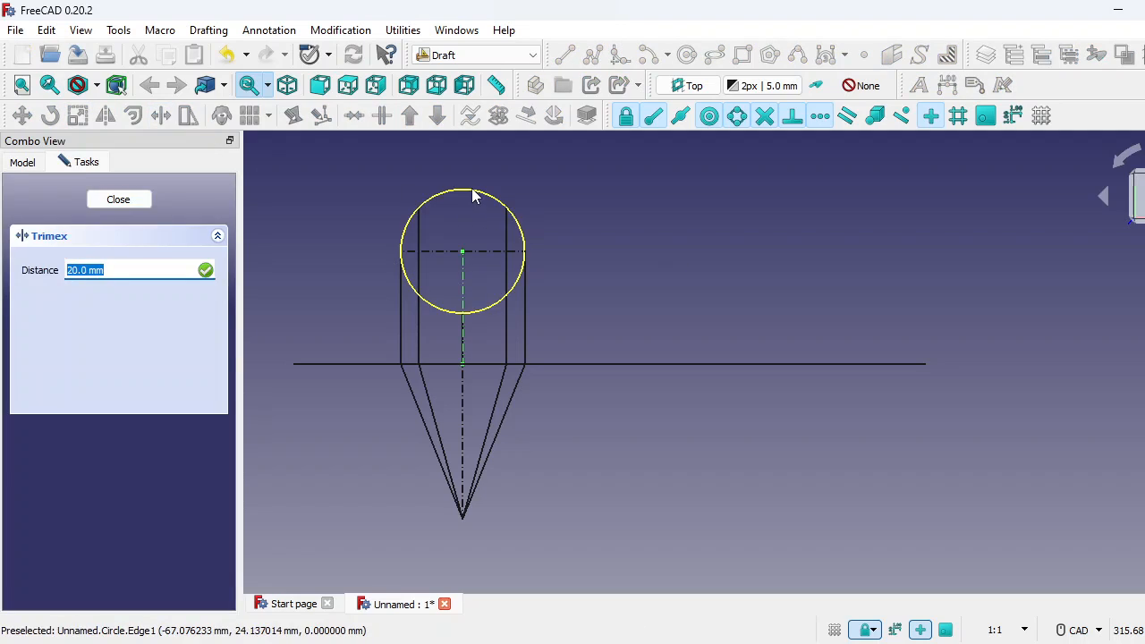
click(469, 190)
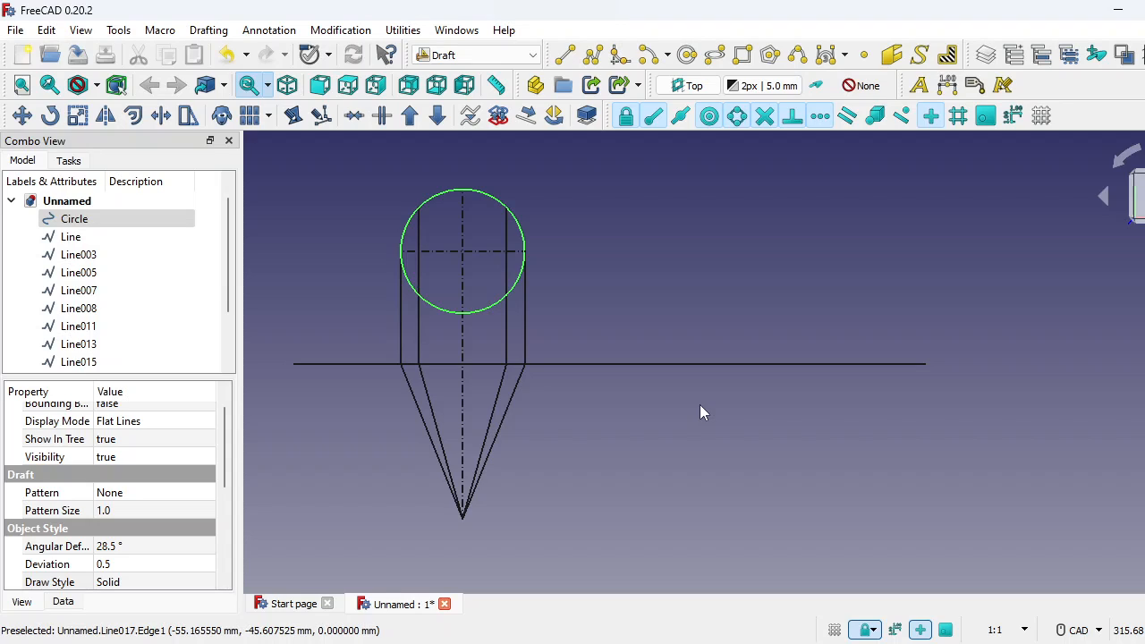
Step: Copy the five lines converging at the apex horizontally along the baseline, using the outer right baseline corner as the base point
click(511, 402)
ctrl+click(495, 405)
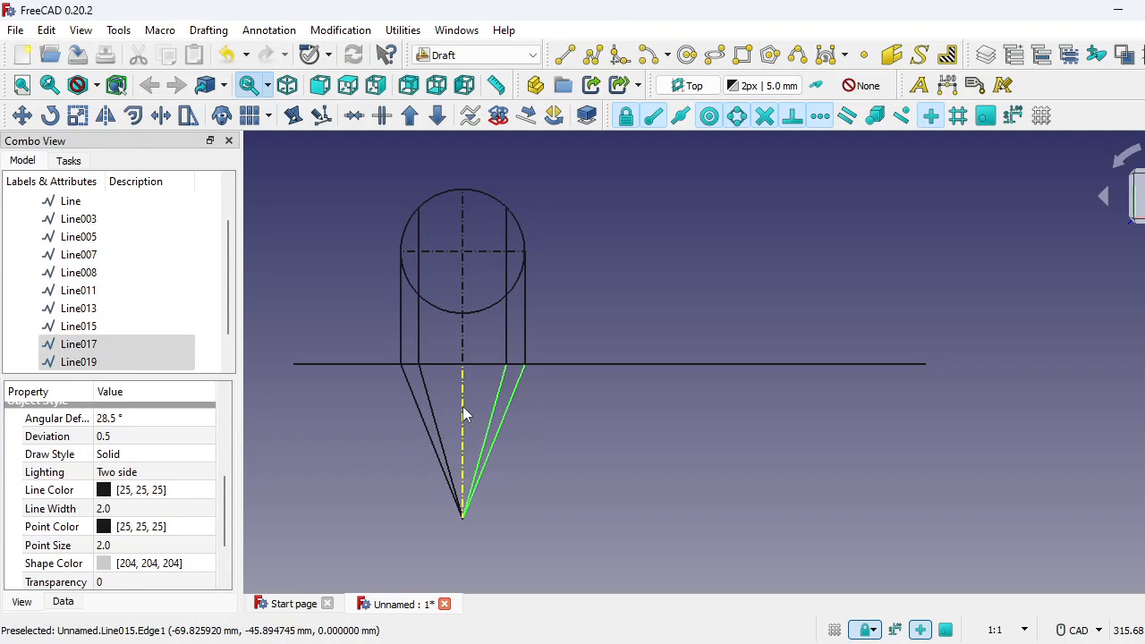
ctrl+click(462, 406)
ctrl+click(433, 417)
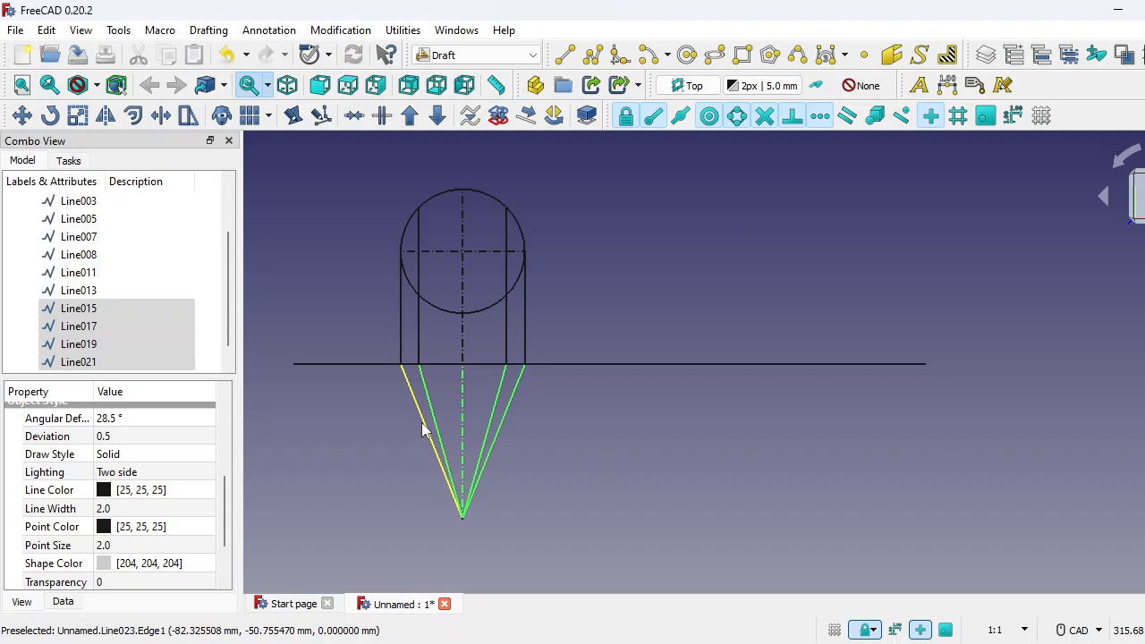
ctrl+click(424, 429)
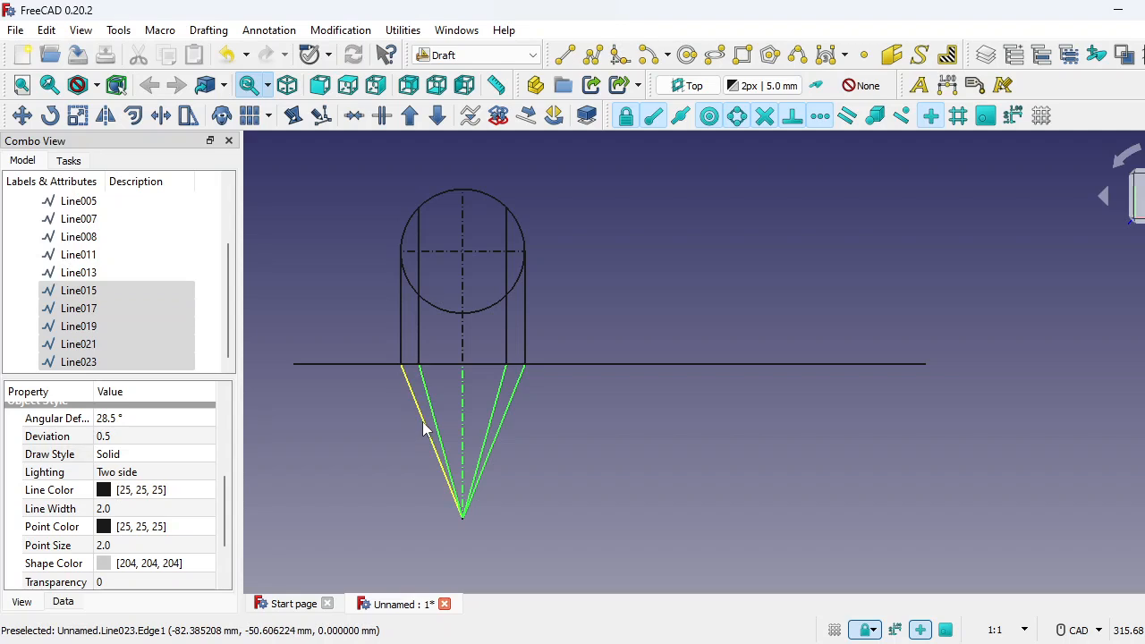
click(23, 117)
click(28, 490)
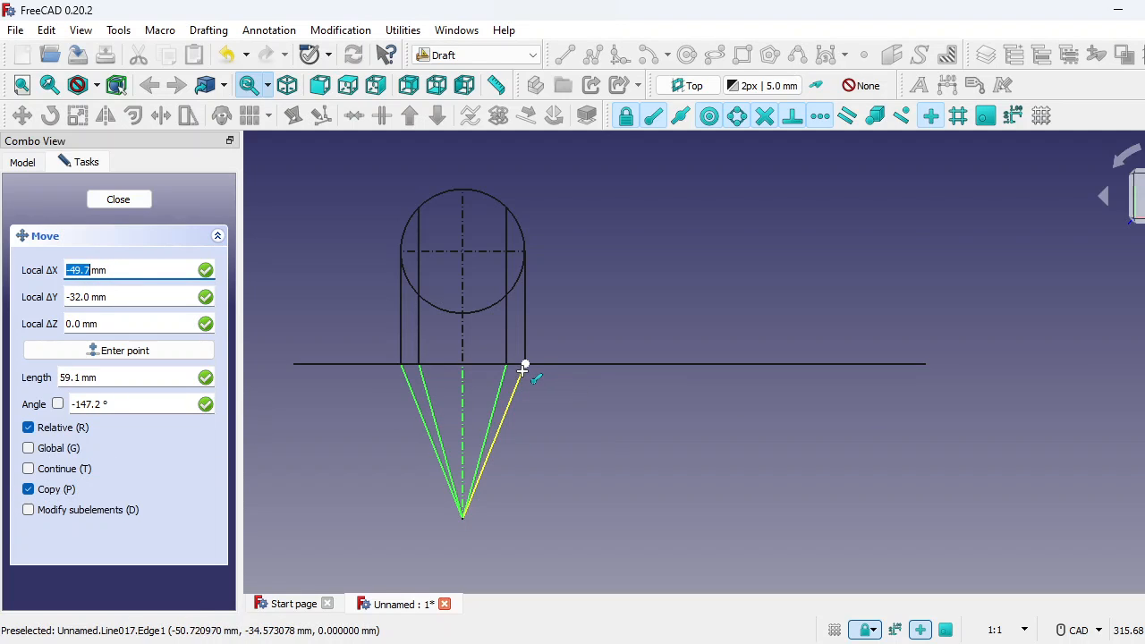
key(x)
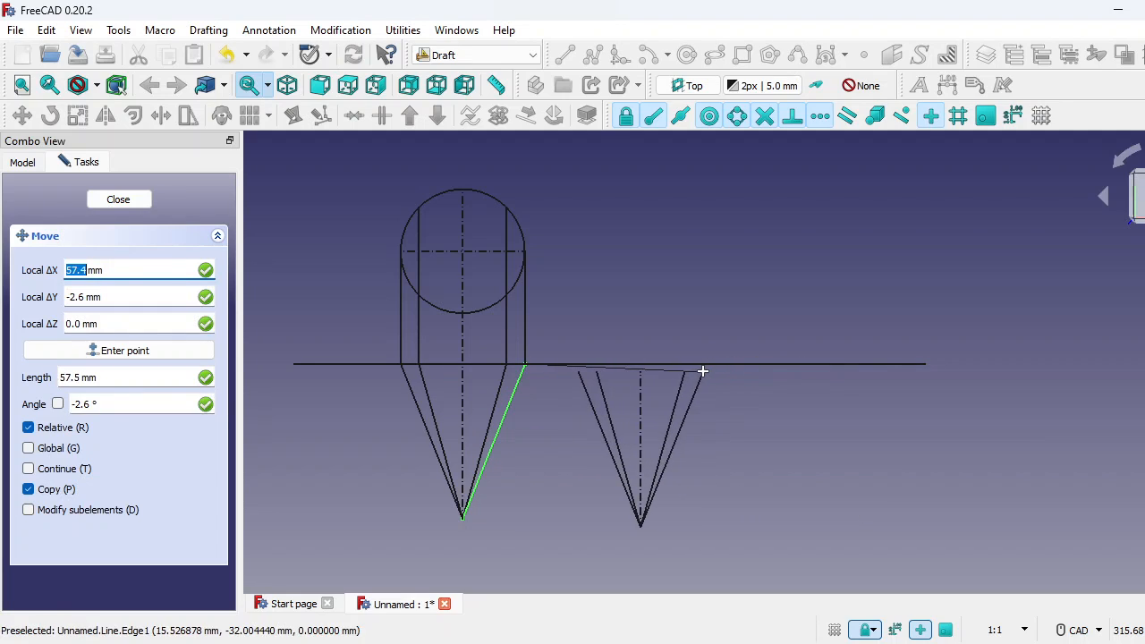
click(770, 366)
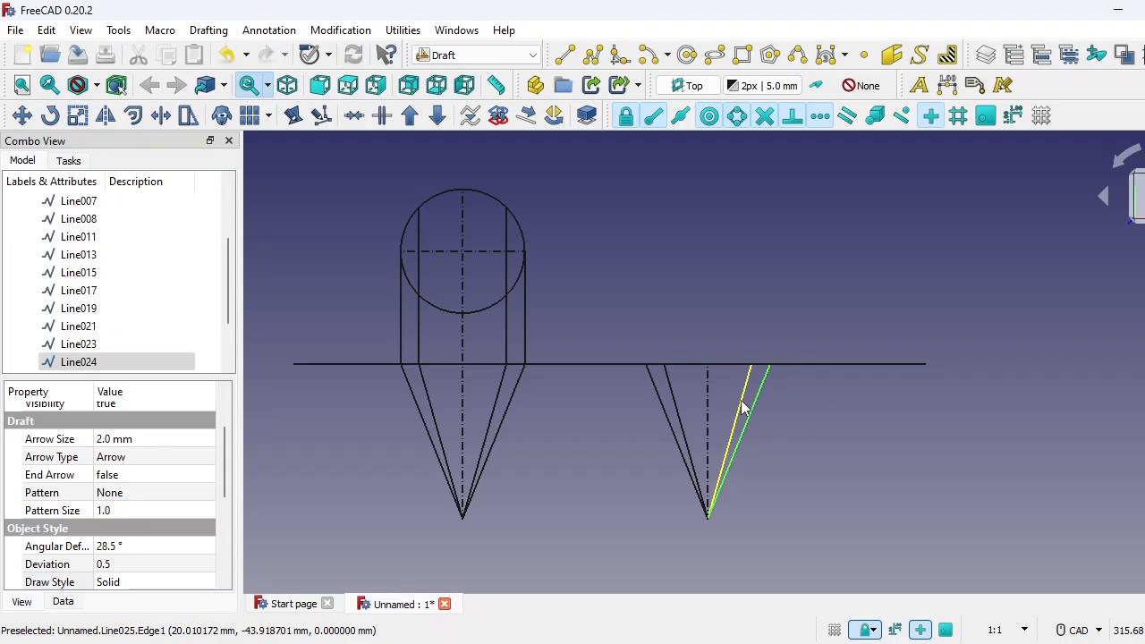
Step: Rotate the copied cone view by 60° about its outer right corner on the baseline, using a base angle of 0°
ctrl+click(747, 405)
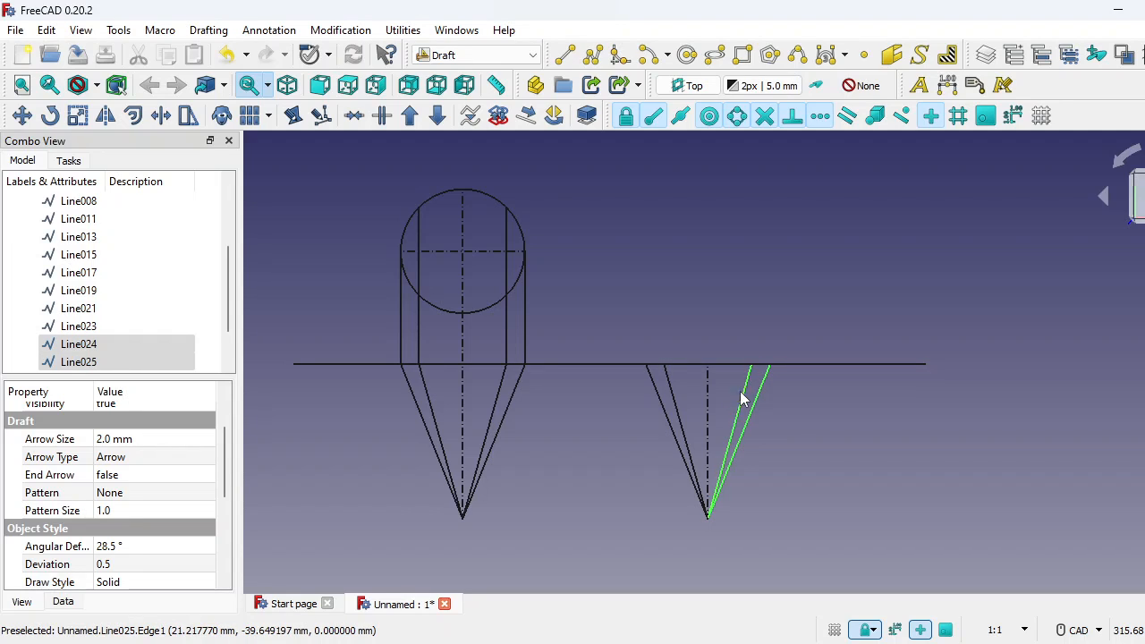
ctrl+click(708, 428)
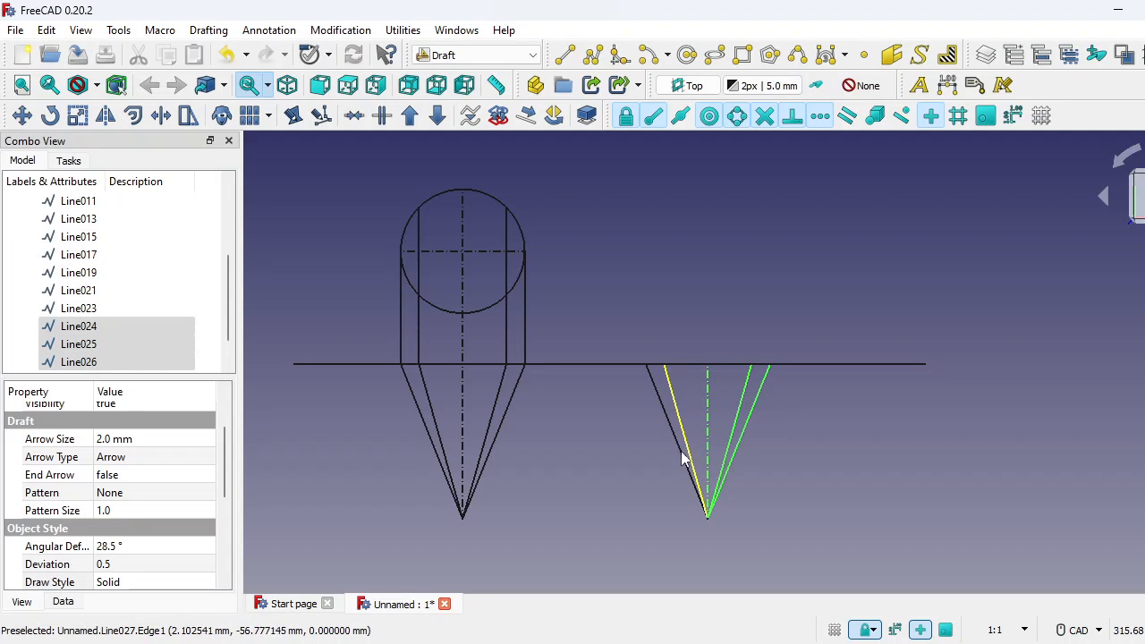
ctrl+click(689, 453)
ctrl+click(685, 466)
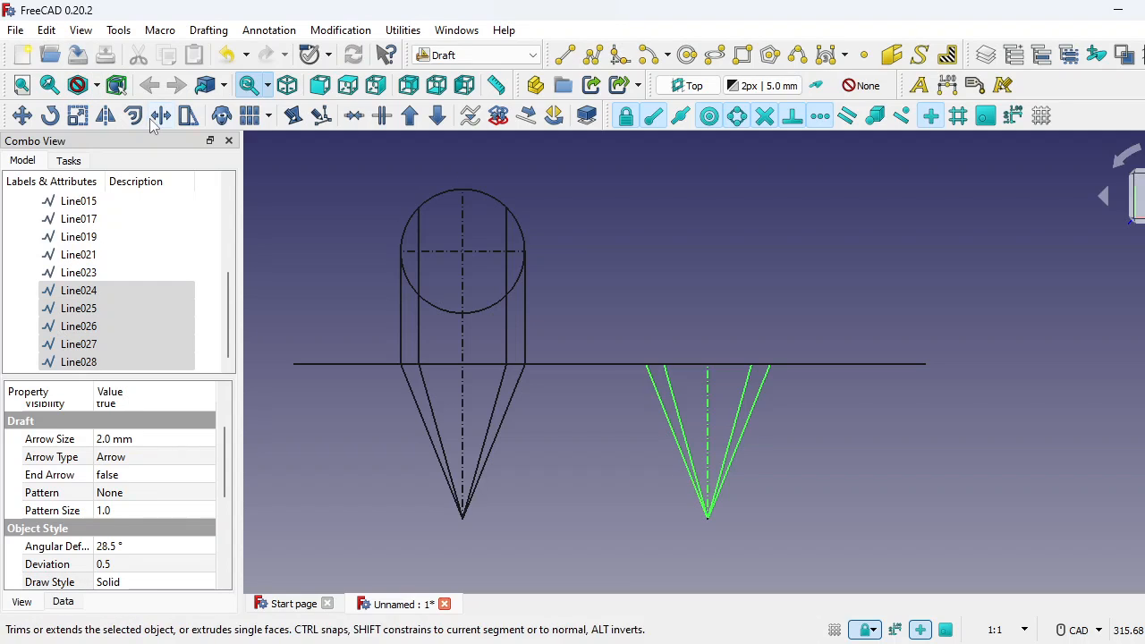
click(50, 115)
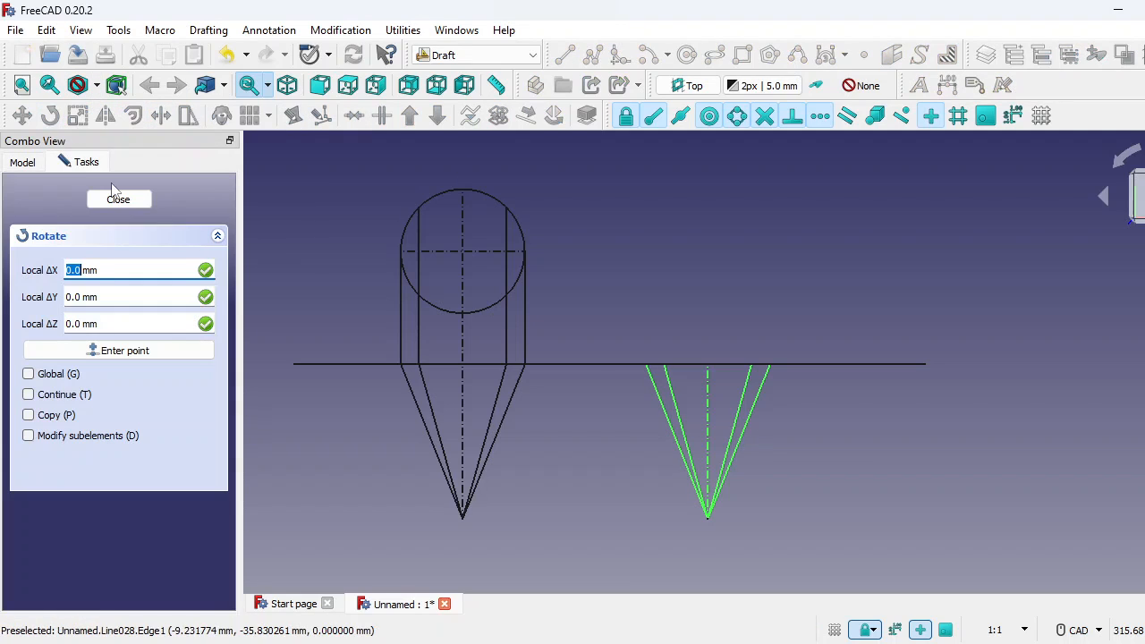
click(768, 368)
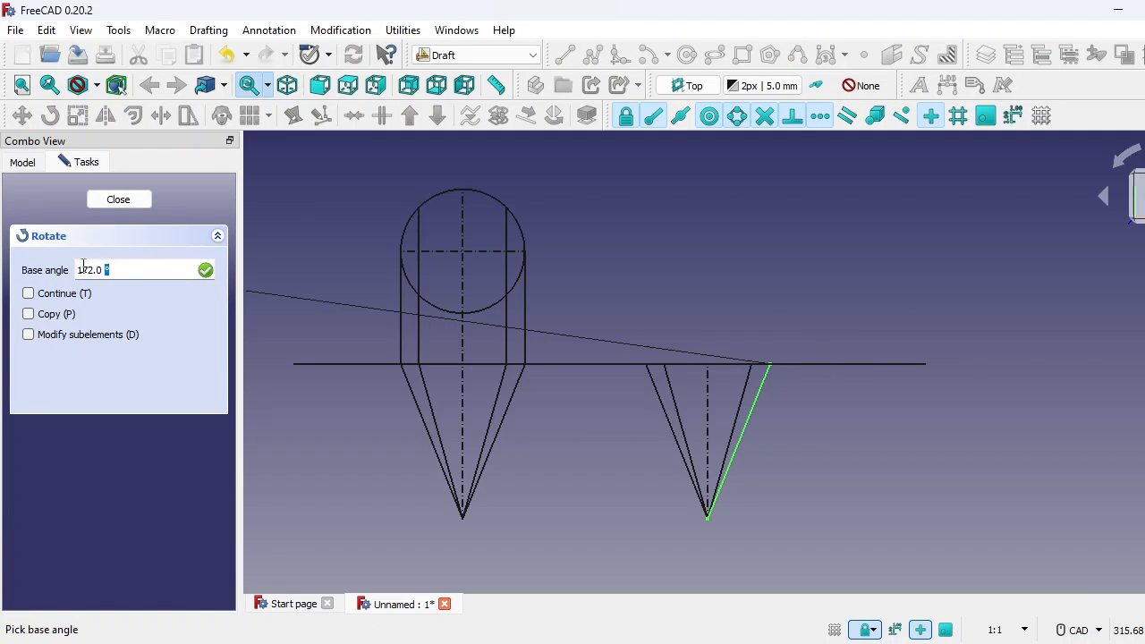
text(0)
key(Return)
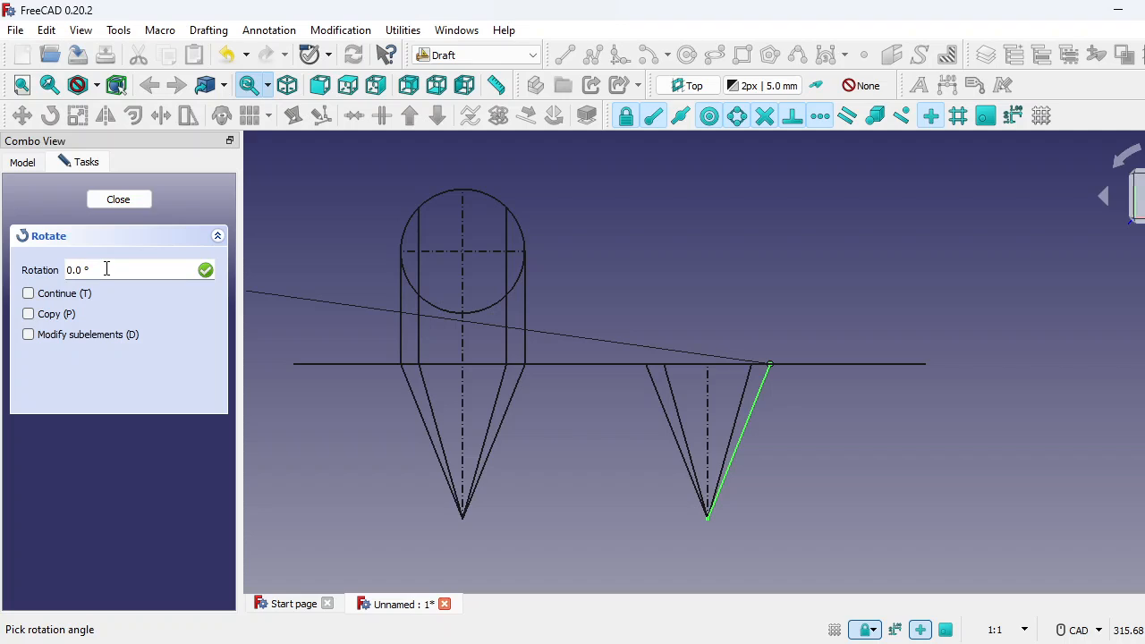
key(BackSpace)
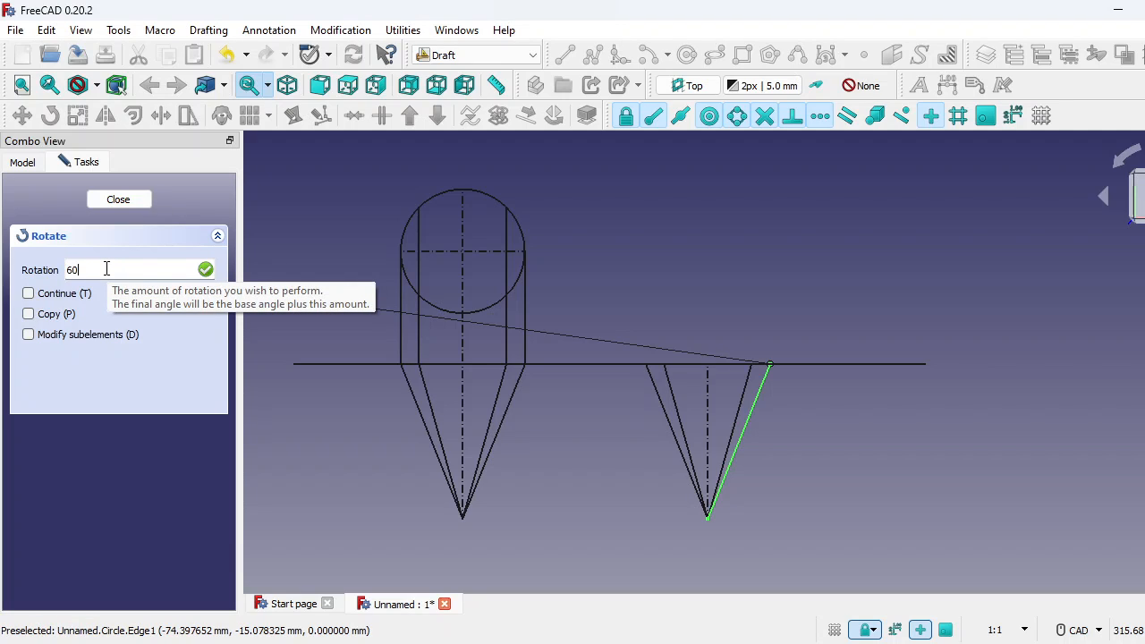
text(60)
key(Return)
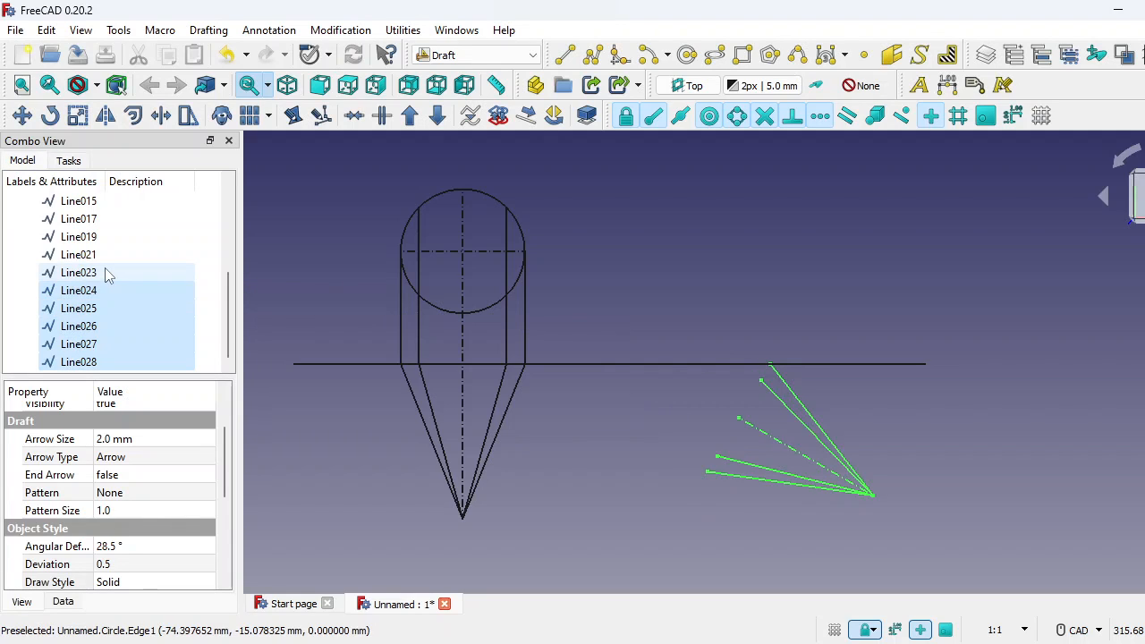
Step: Extend the rotated view's dash-dot axis with Trimex up to the baseline and back down to the apex
click(795, 453)
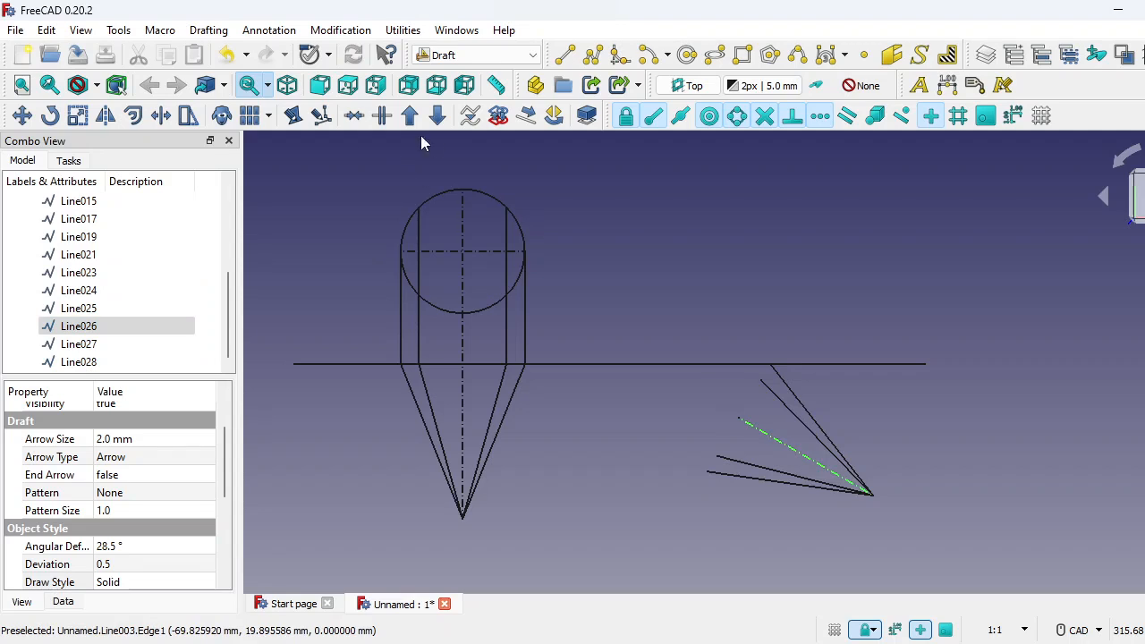
click(161, 116)
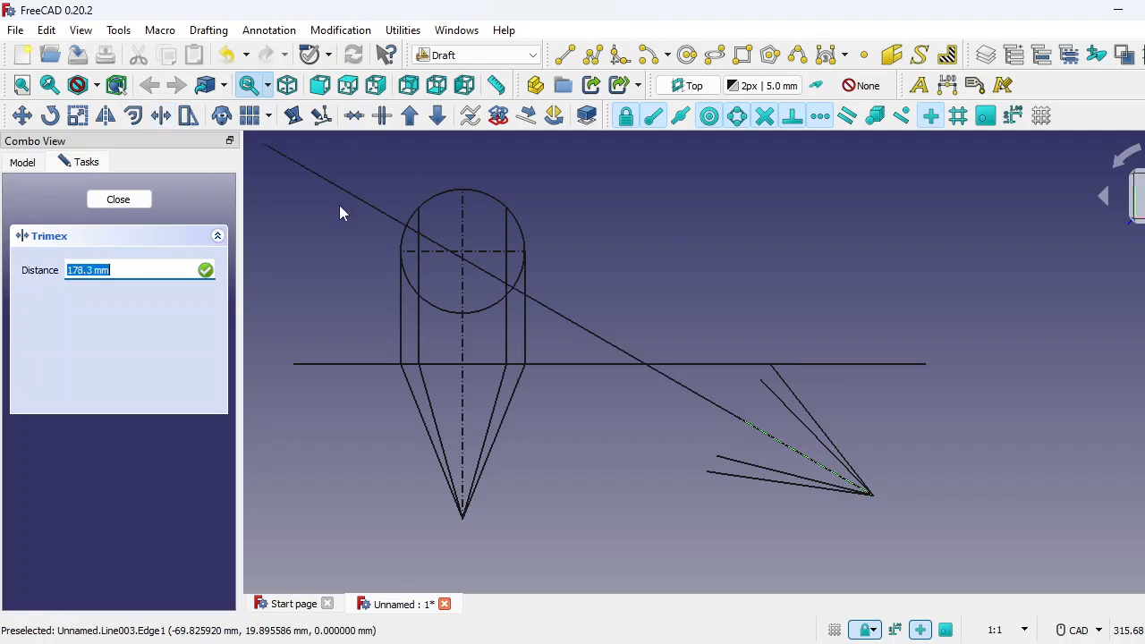
click(629, 365)
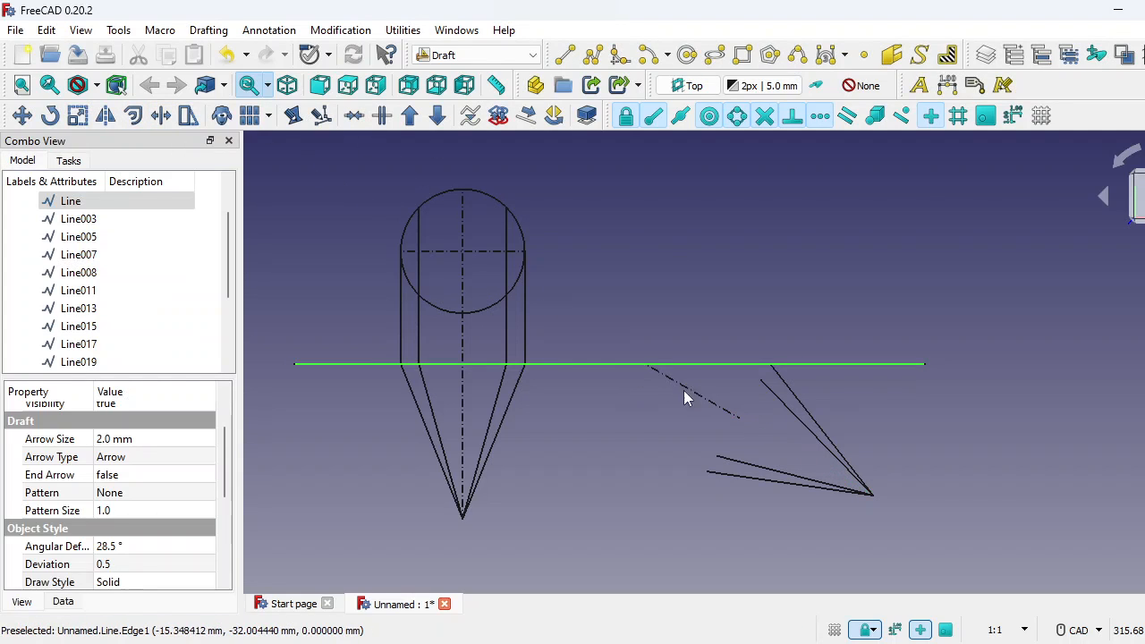
click(725, 412)
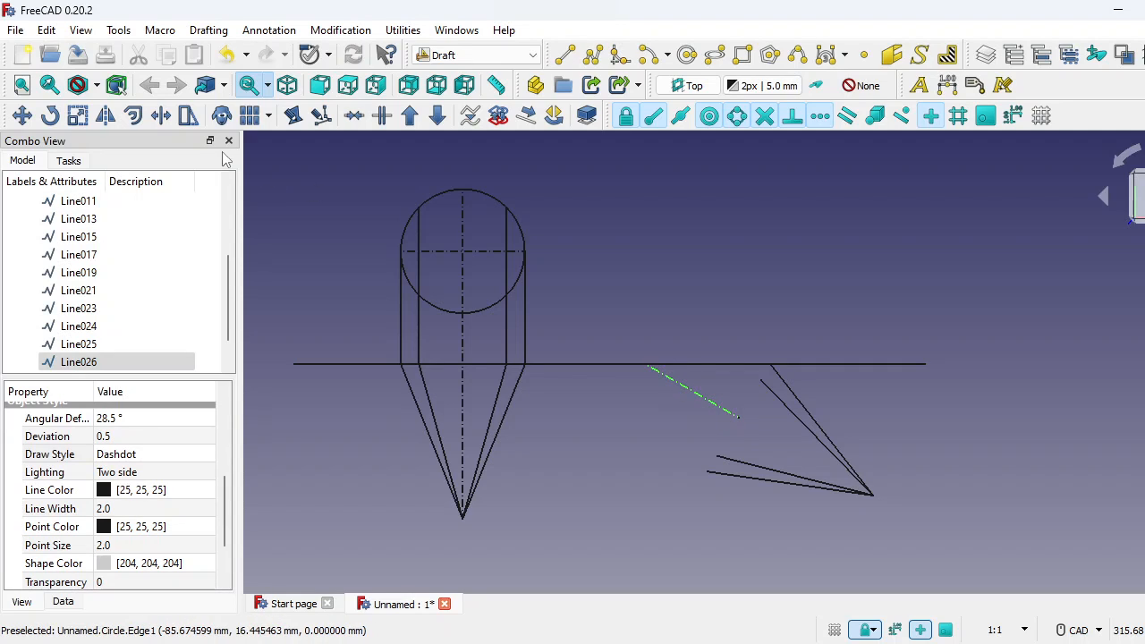
click(161, 115)
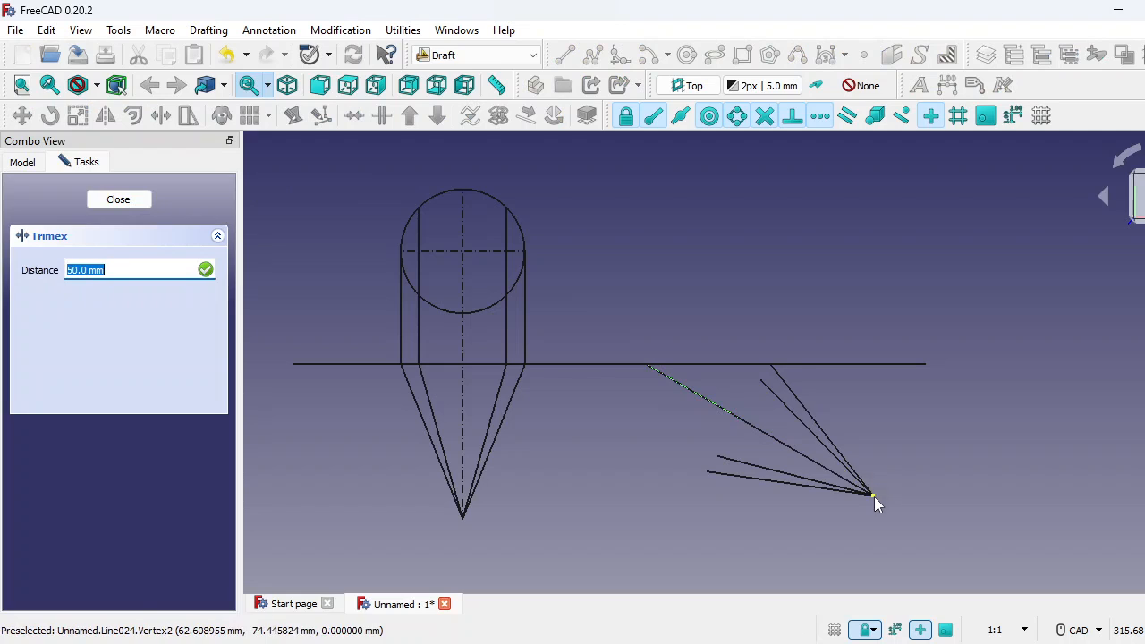
scroll(872, 494, up, 5)
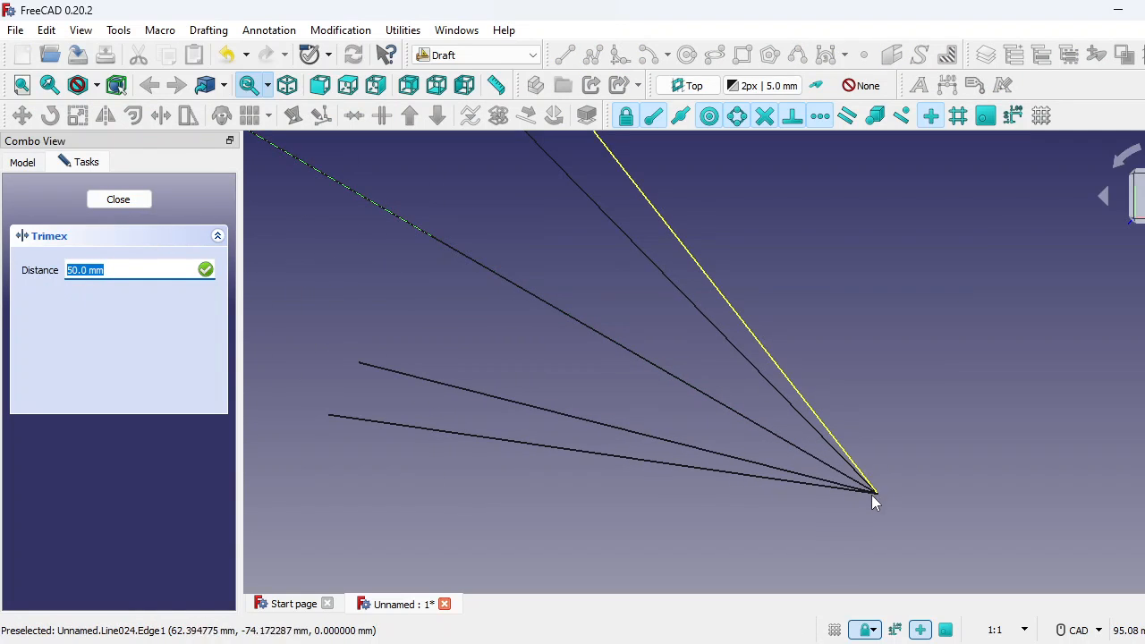
click(875, 487)
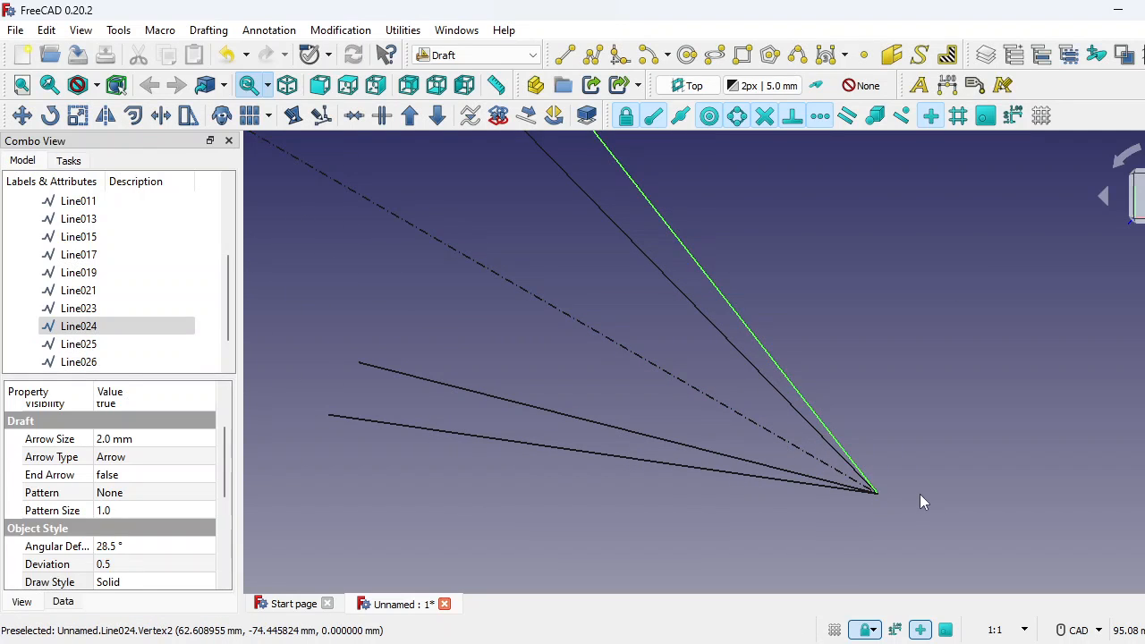
Step: Draw the base line of the rotated cone from its corner on the baseline to the far end of its lowest edge
scroll(919, 496, down, 4)
scroll(962, 392, down, 2)
middle_drag(963, 392, 843, 422)
click(564, 55)
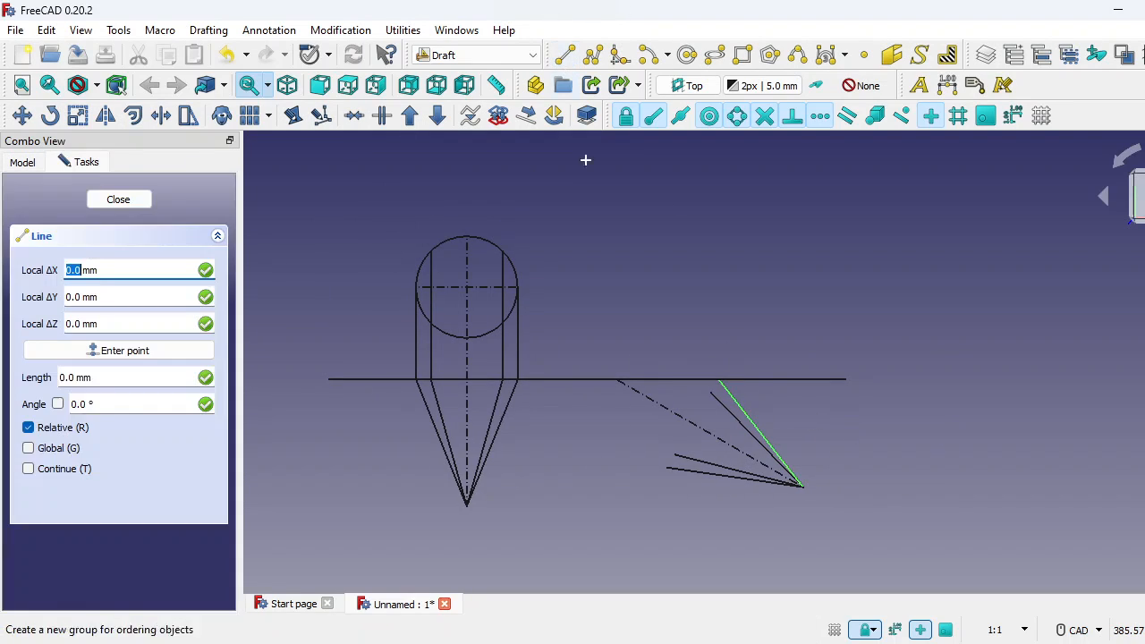
click(721, 380)
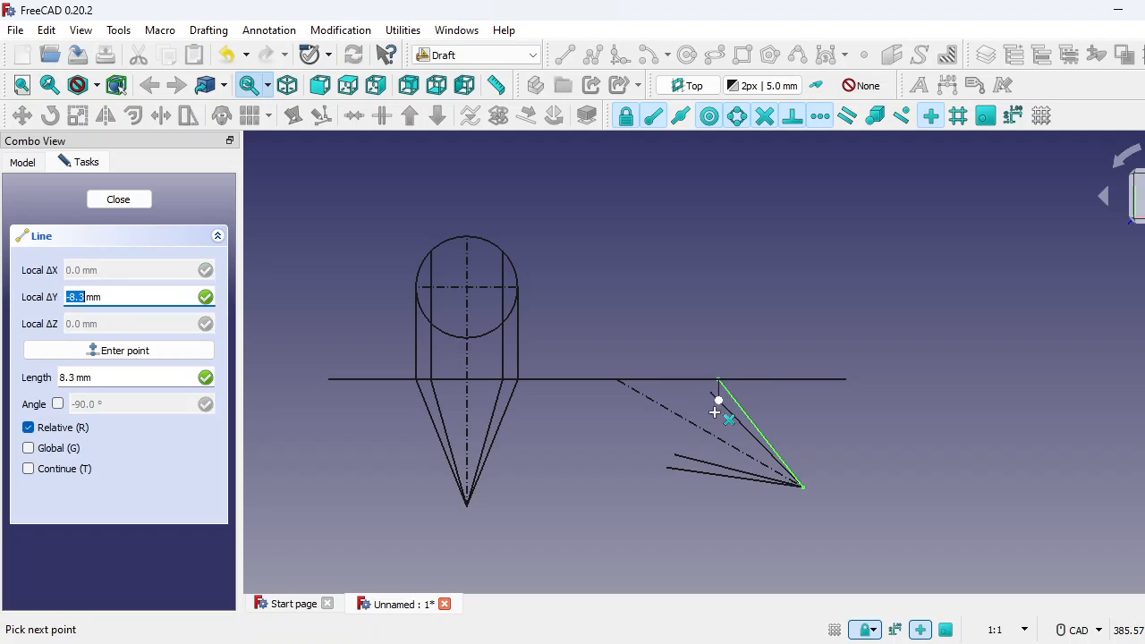
click(673, 467)
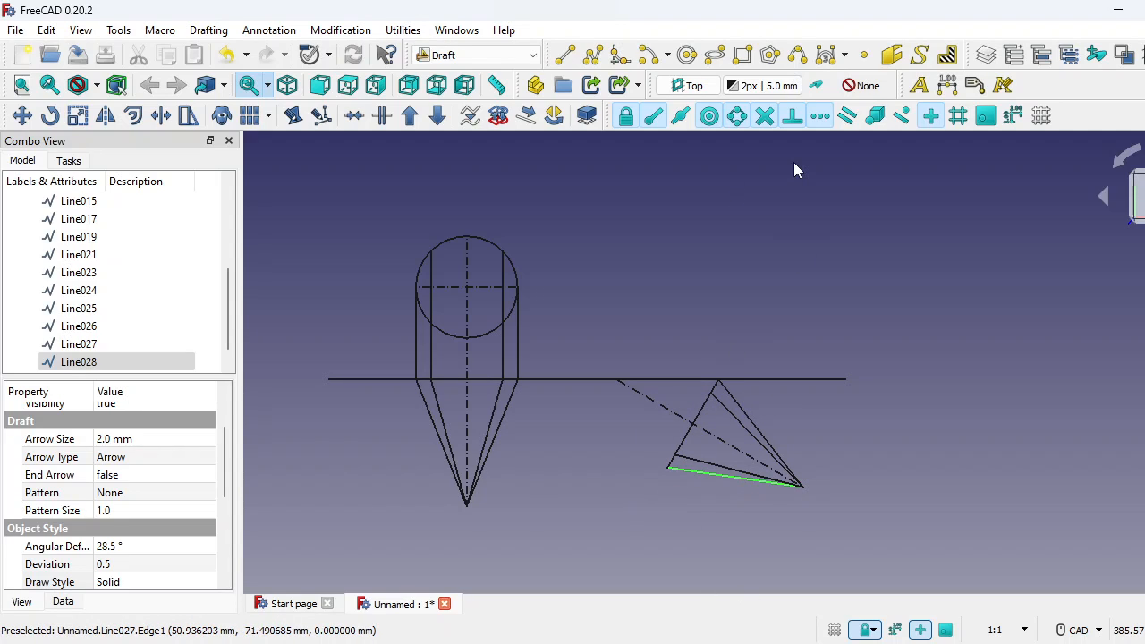
Step: Draw continuous-mode horizontal projectors rightward from the circle's top point and from the inner left vertical line's upper end, reaching above the rotated cone
click(564, 56)
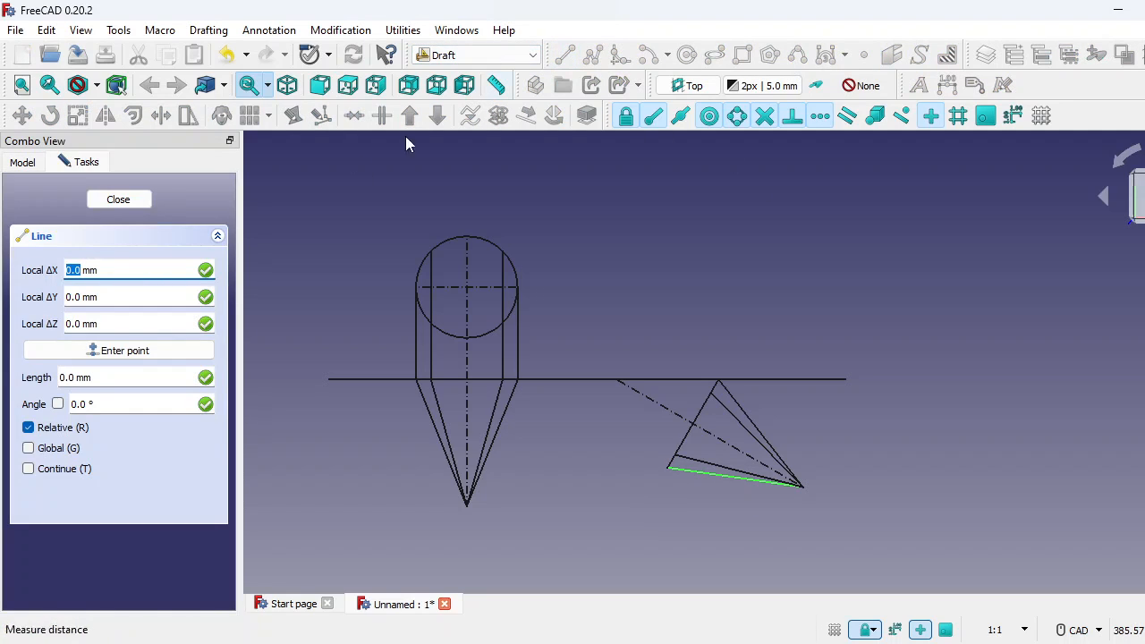
click(28, 469)
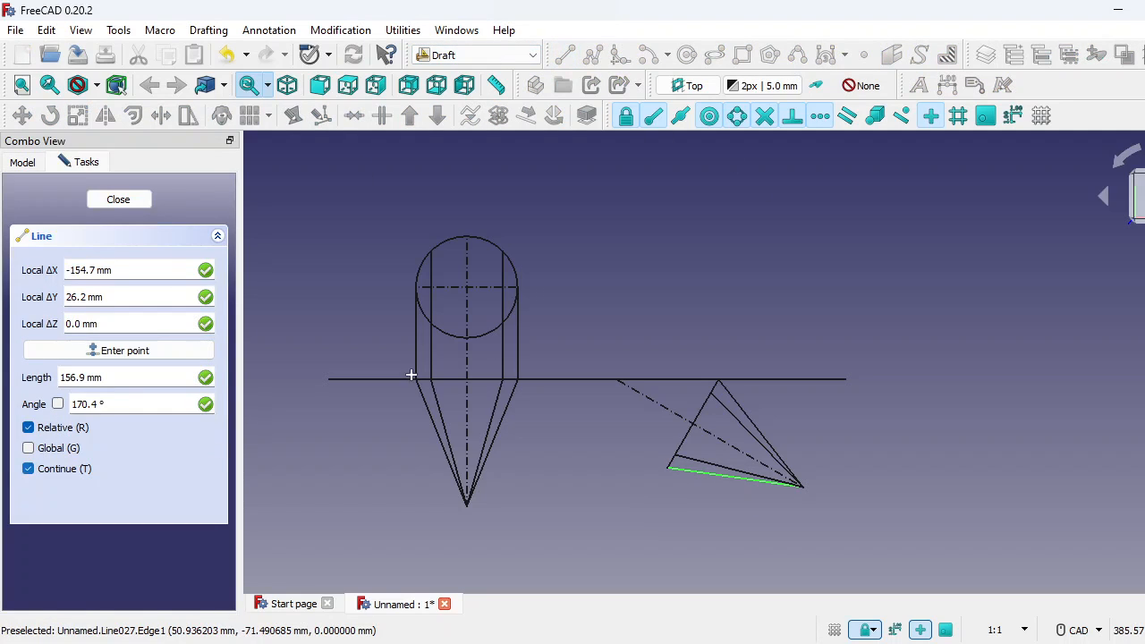
scroll(518, 272, up, 4)
scroll(429, 243, down, 2)
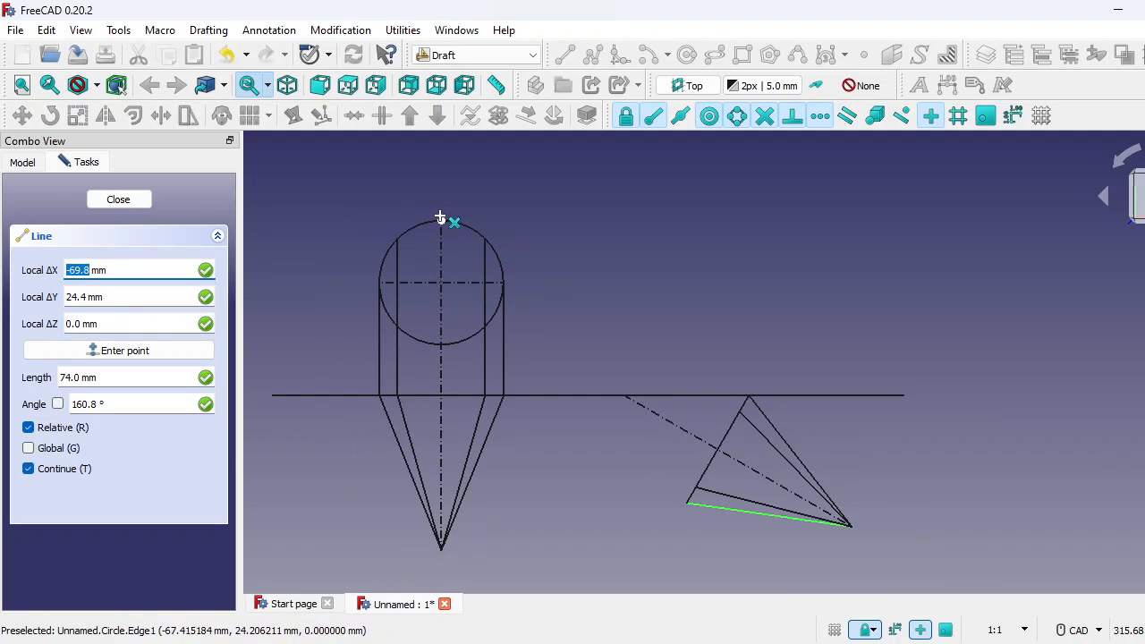
click(439, 220)
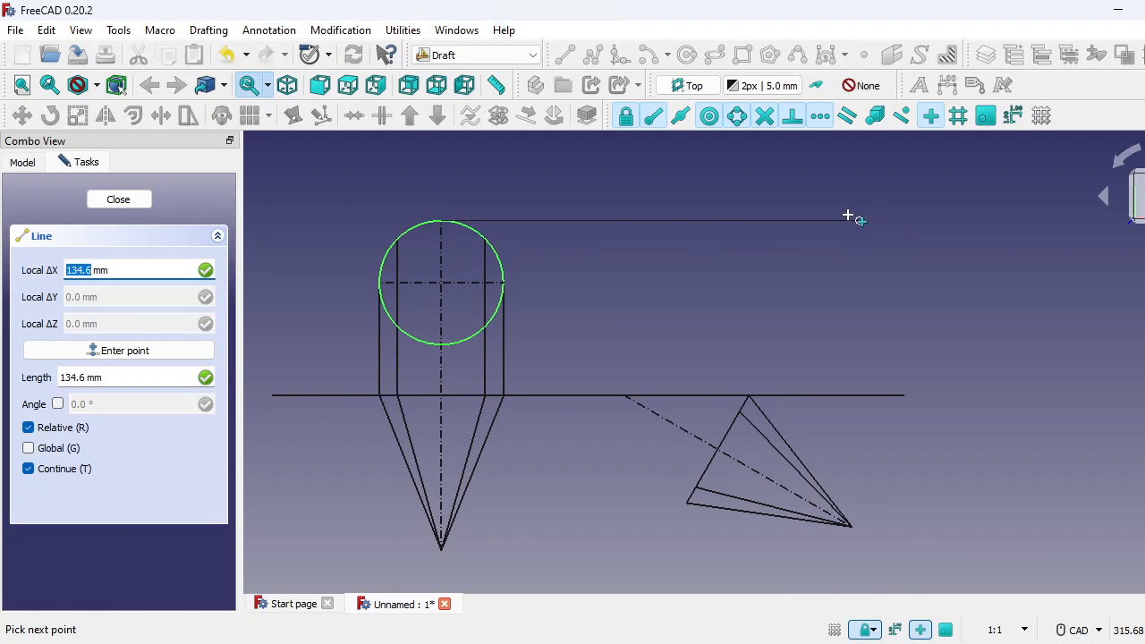
click(769, 221)
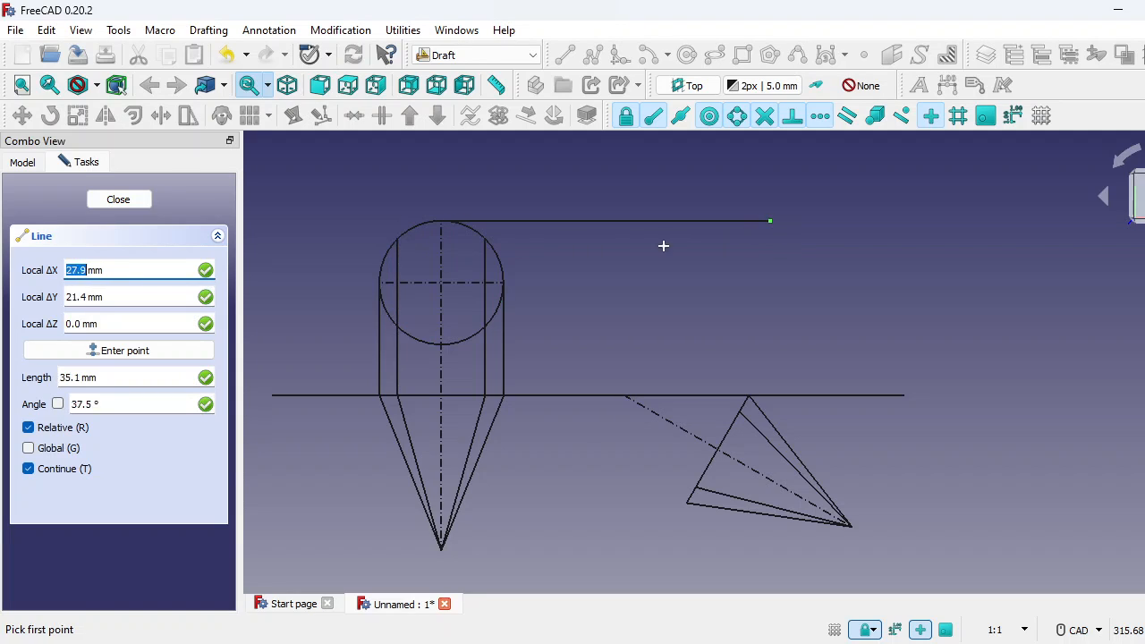
click(398, 239)
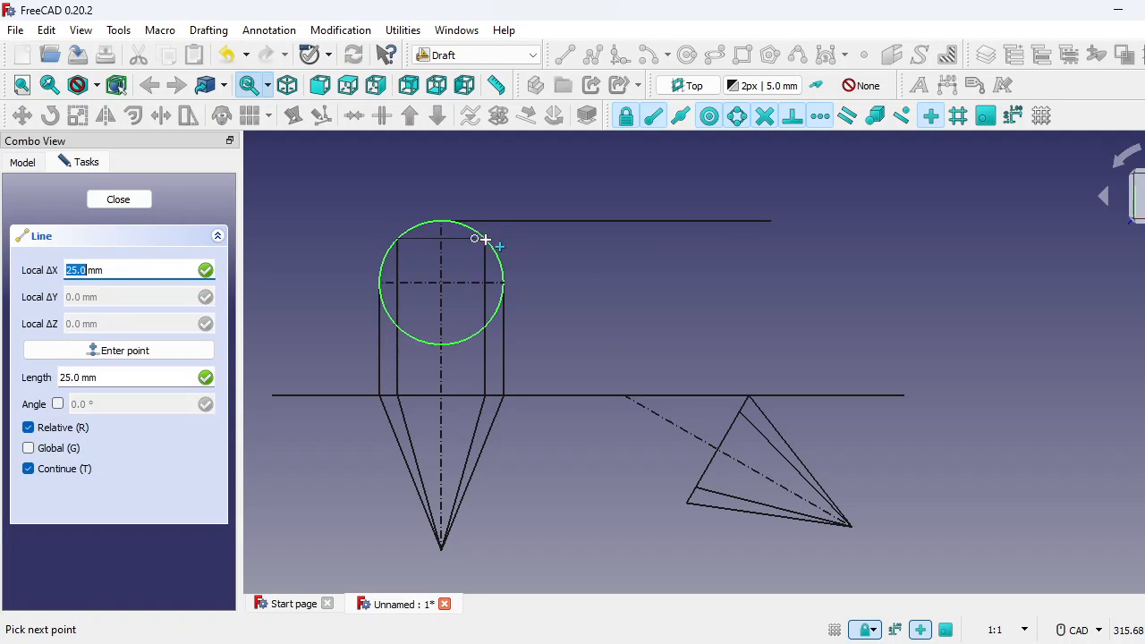
click(767, 238)
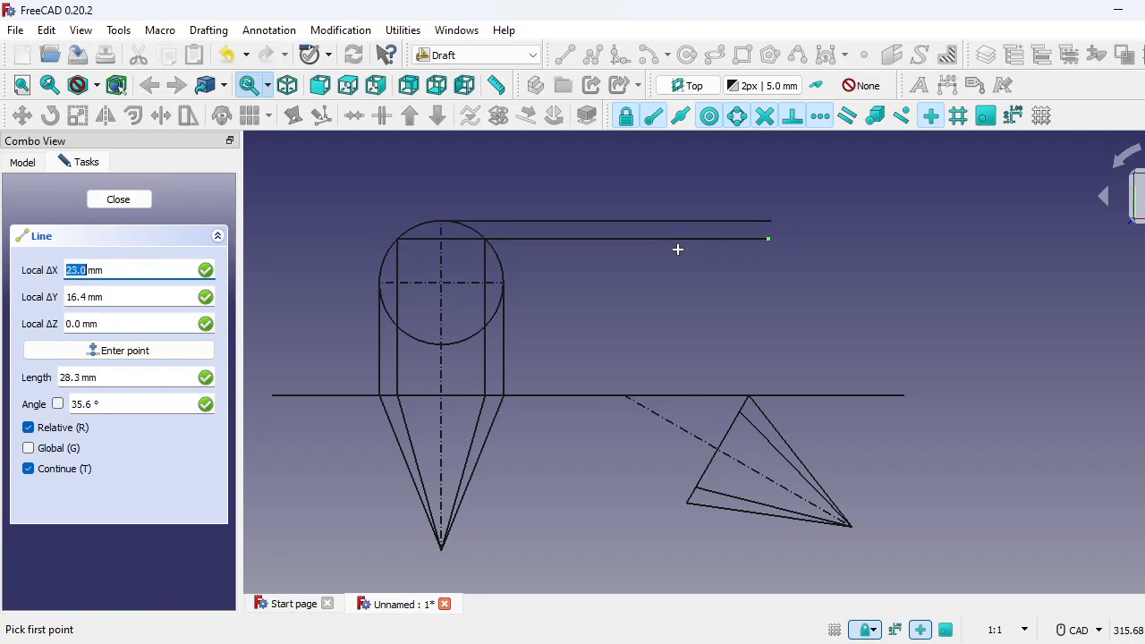
click(501, 283)
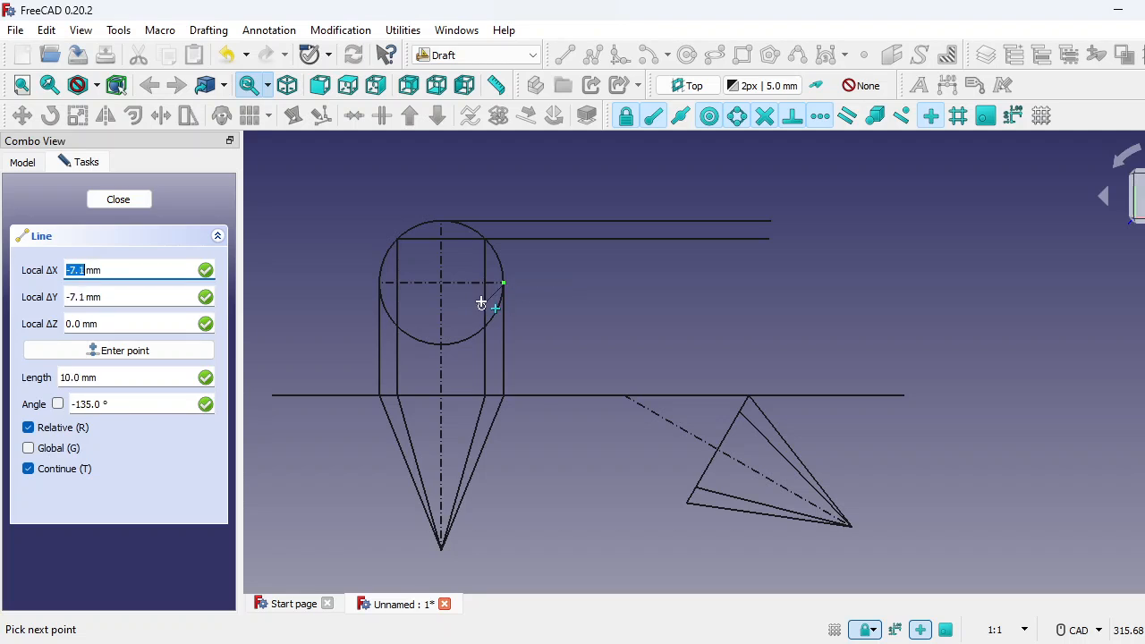
scroll(500, 290, up, 5)
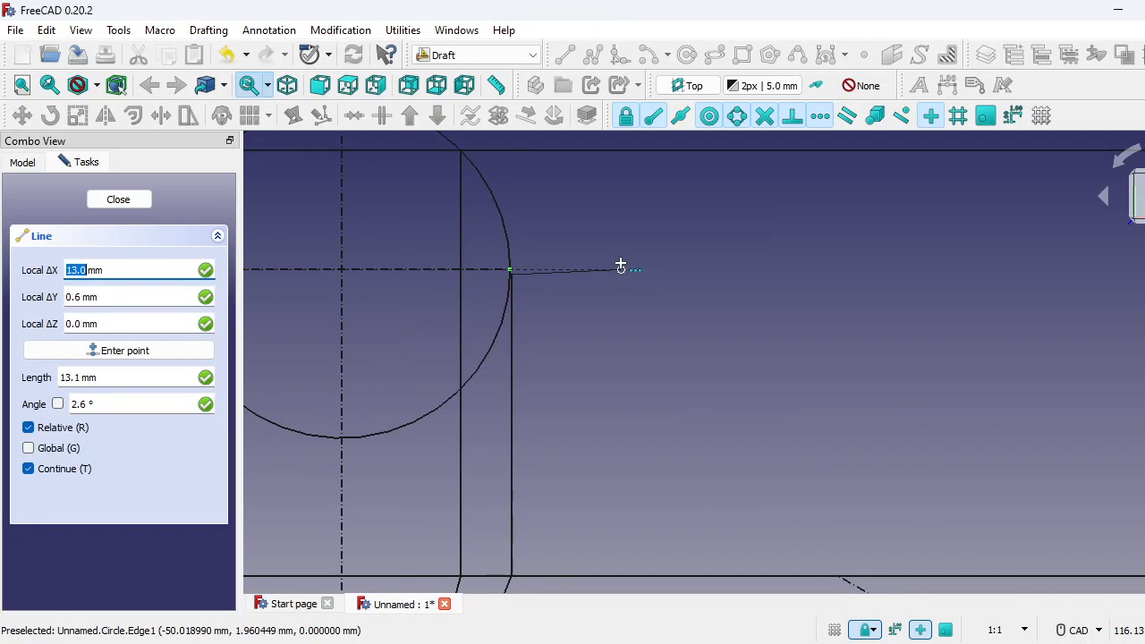
key(Escape)
Step: Draw a horizontal projector from the circle's right quadrant point rightward to beyond the rotated cone's apex
click(565, 55)
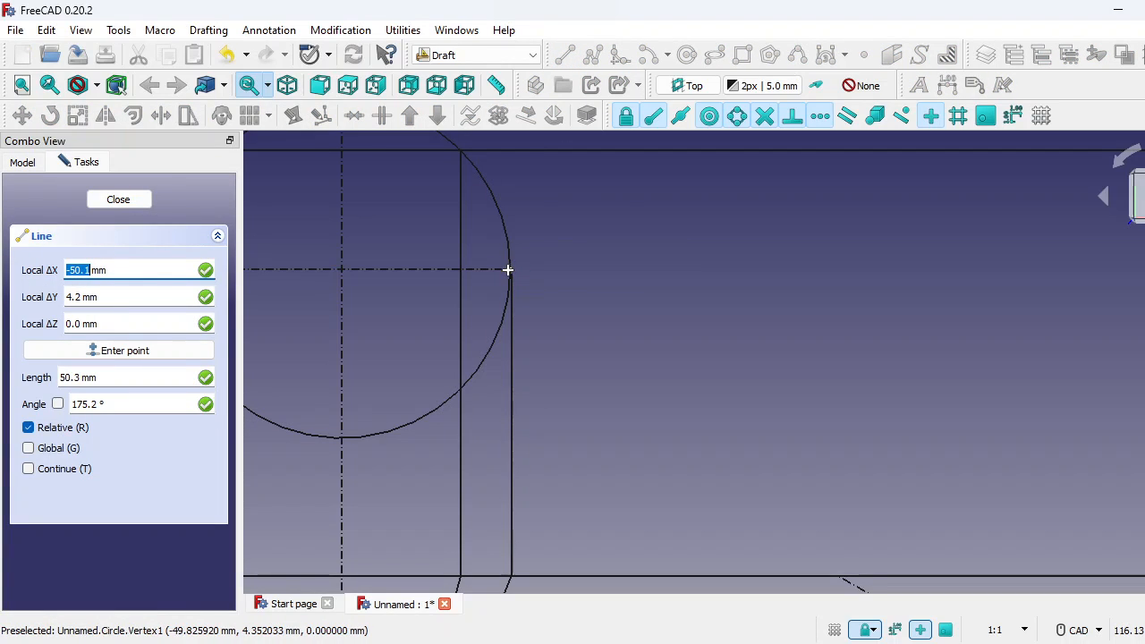
click(509, 270)
scroll(986, 267, down, 5)
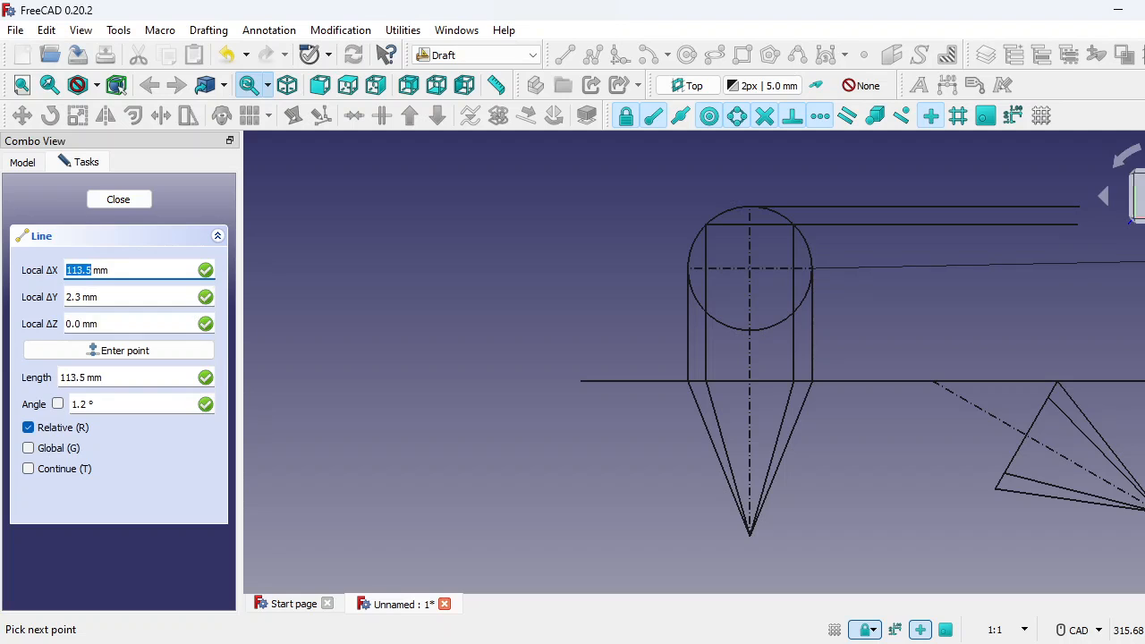
key(Return)
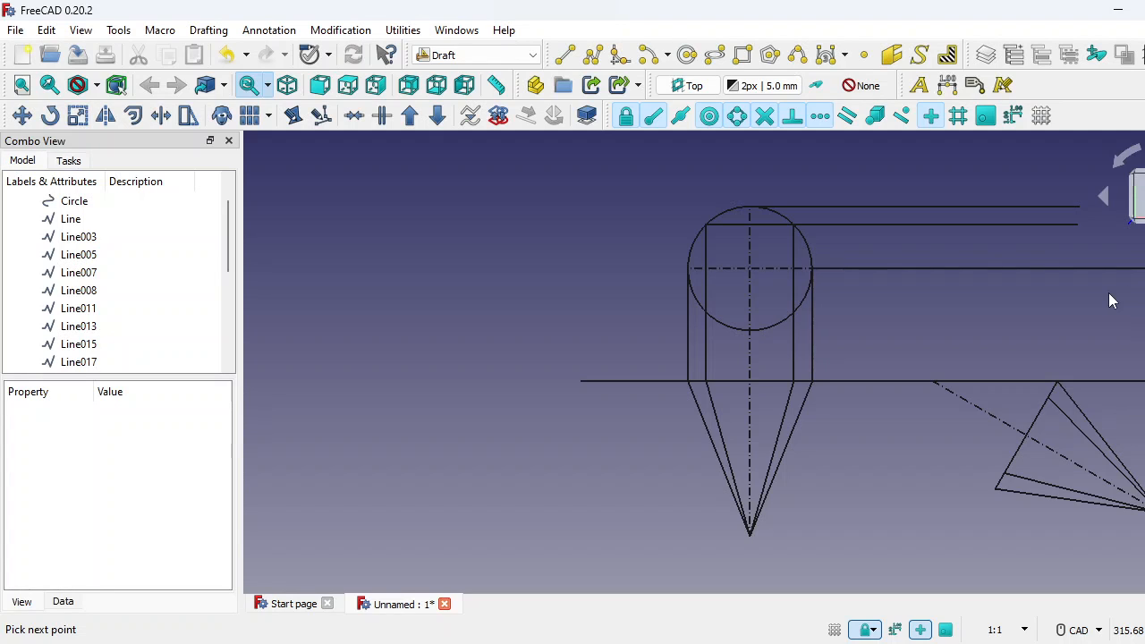
Step: Draw continuous-mode horizontal projectors rightward from the circle's lower crossing with the inner left vertical line and from its bottom point
middle_drag(1128, 290, 795, 294)
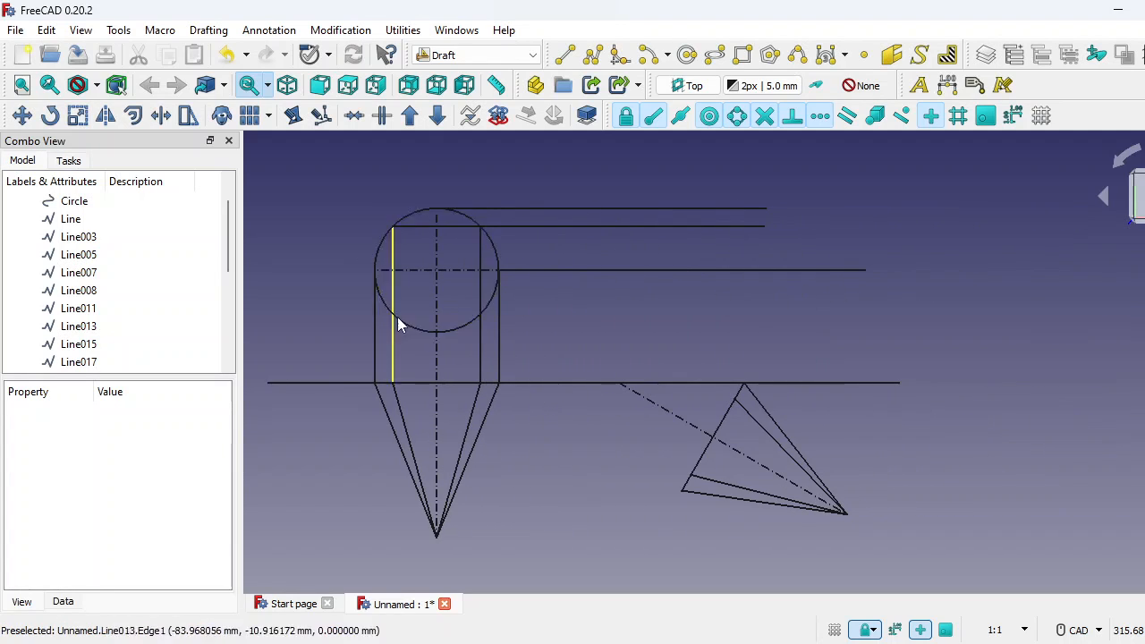
click(564, 56)
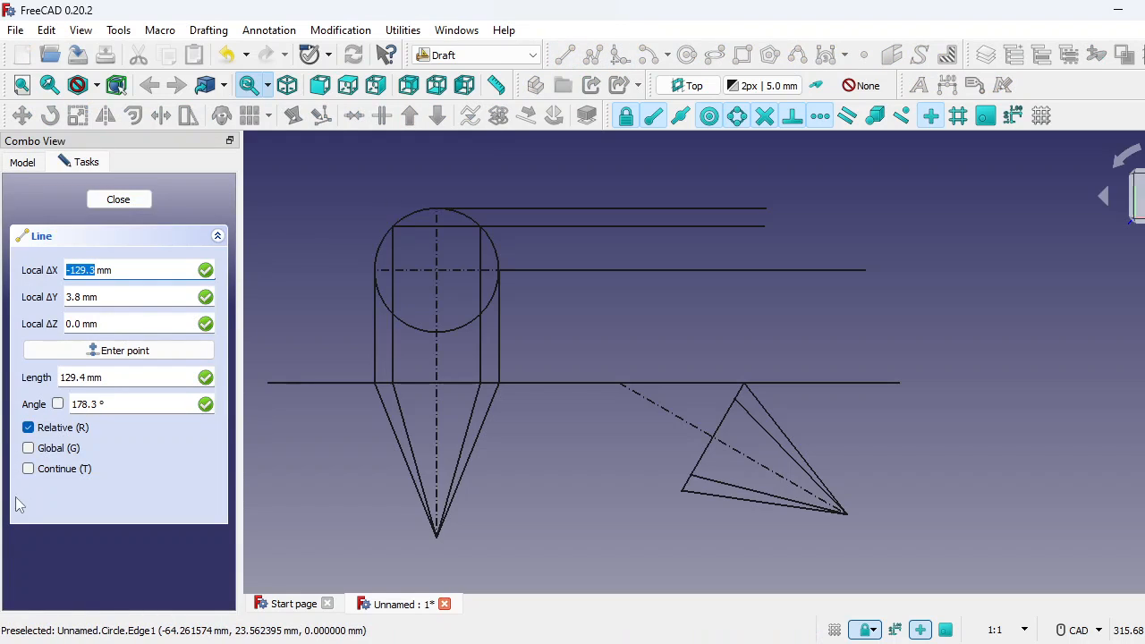
click(29, 468)
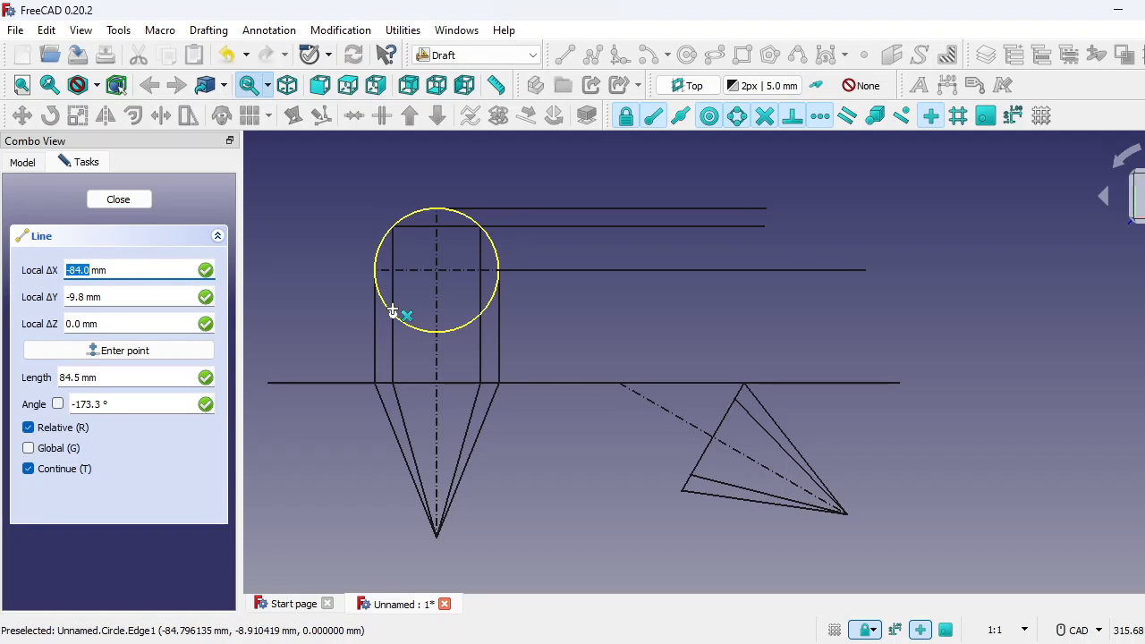
click(394, 313)
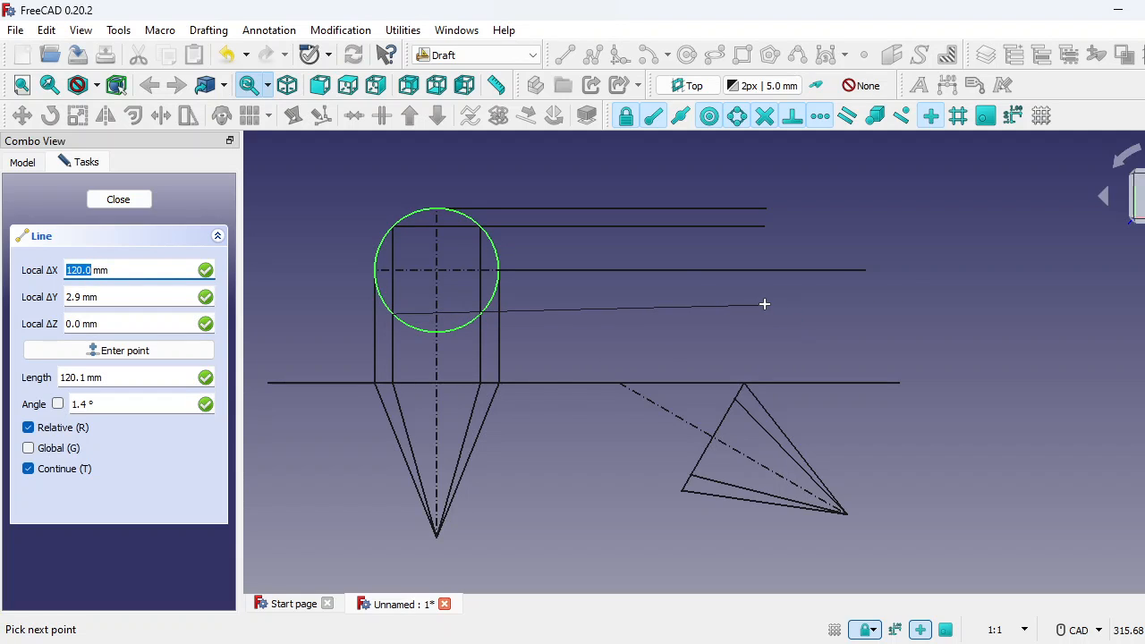
click(434, 328)
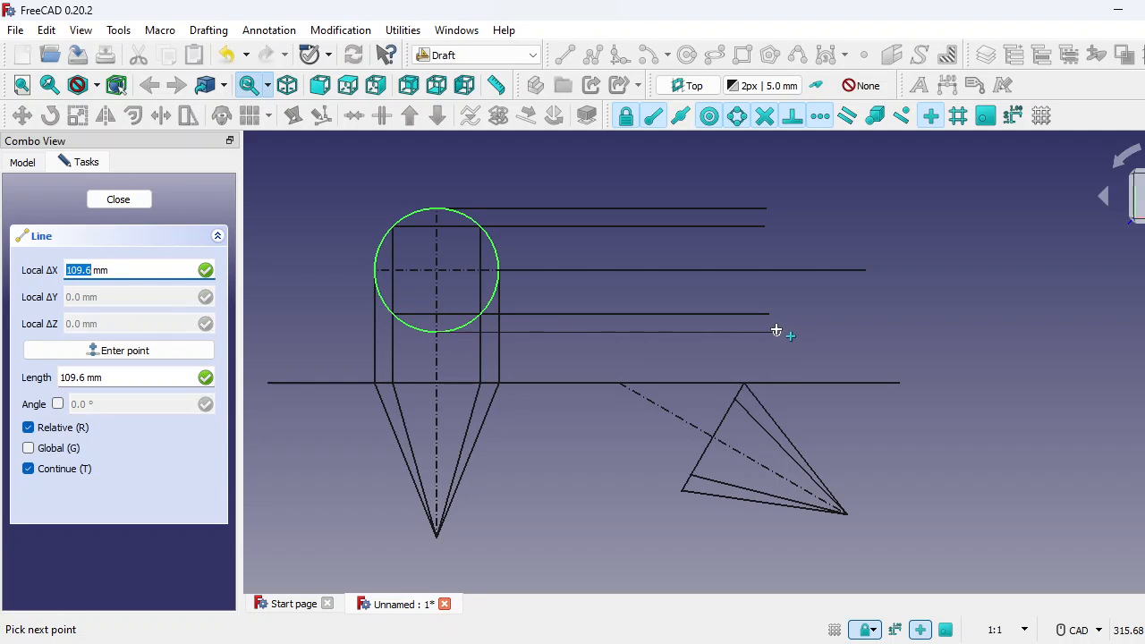
click(776, 331)
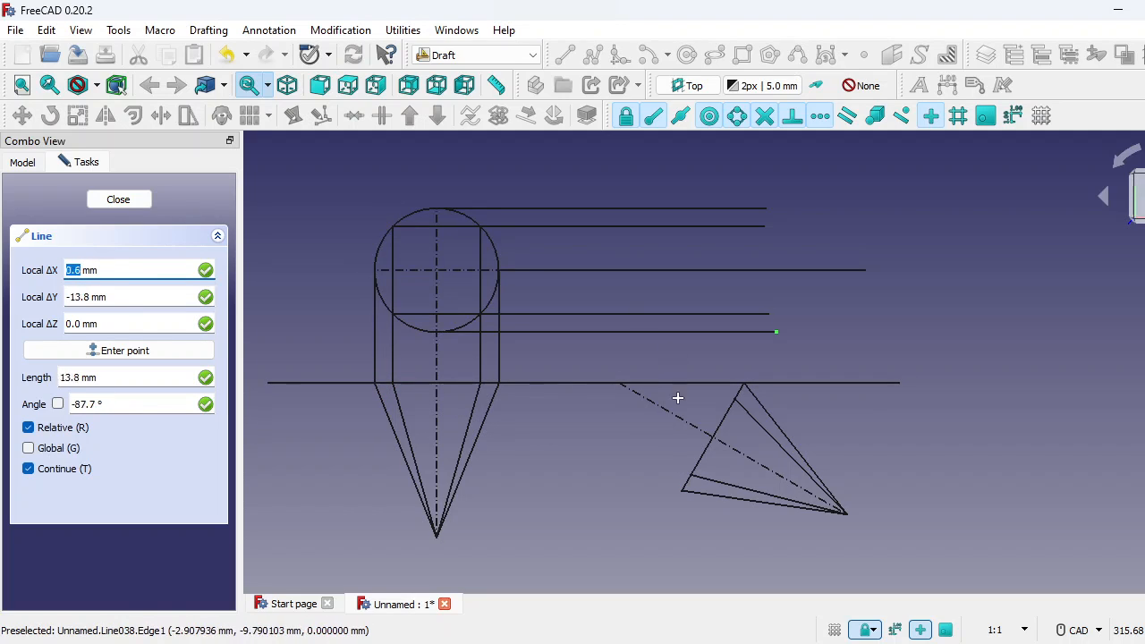
Step: Draw vertical projectors from the rotated cone's lower base corner up to the centre projector and from both inner base points to the second-highest projector
click(685, 486)
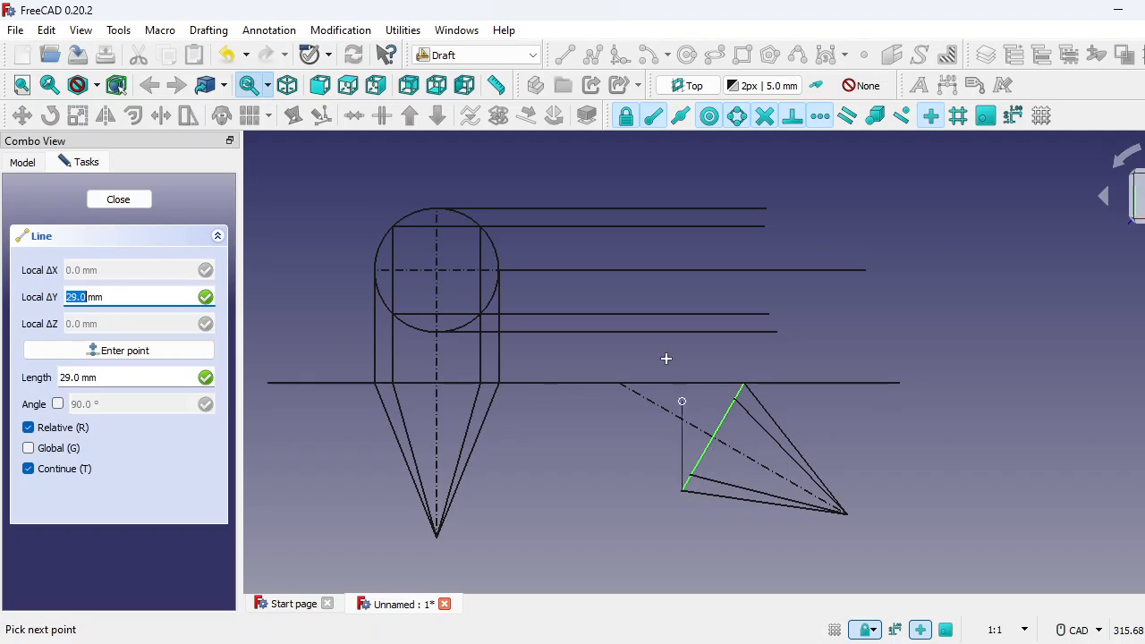
click(670, 270)
click(690, 474)
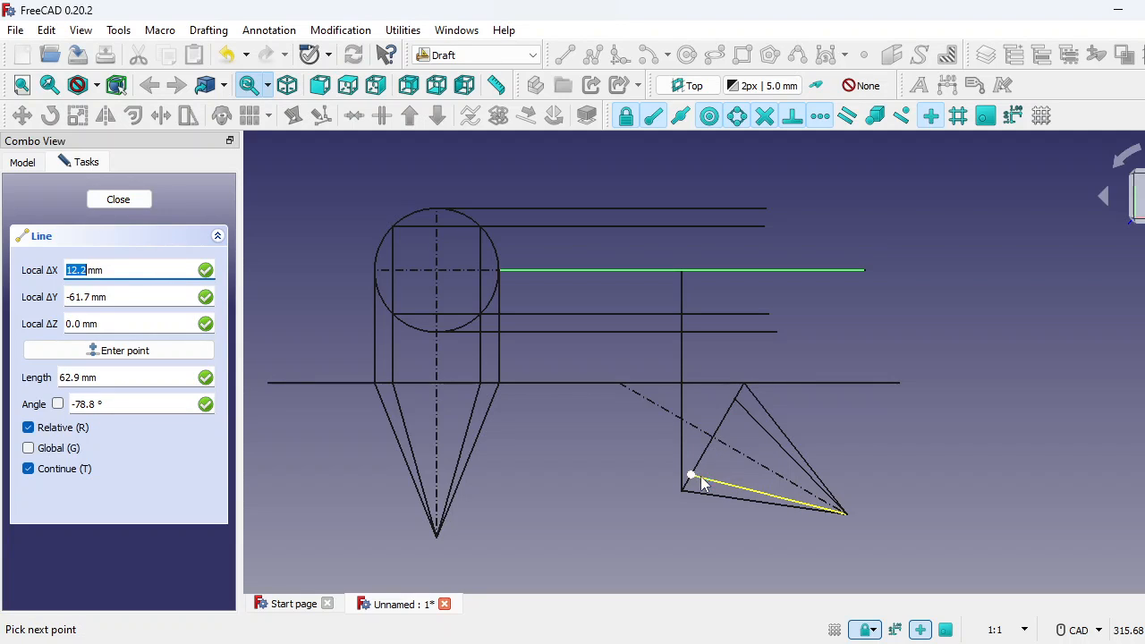
click(694, 227)
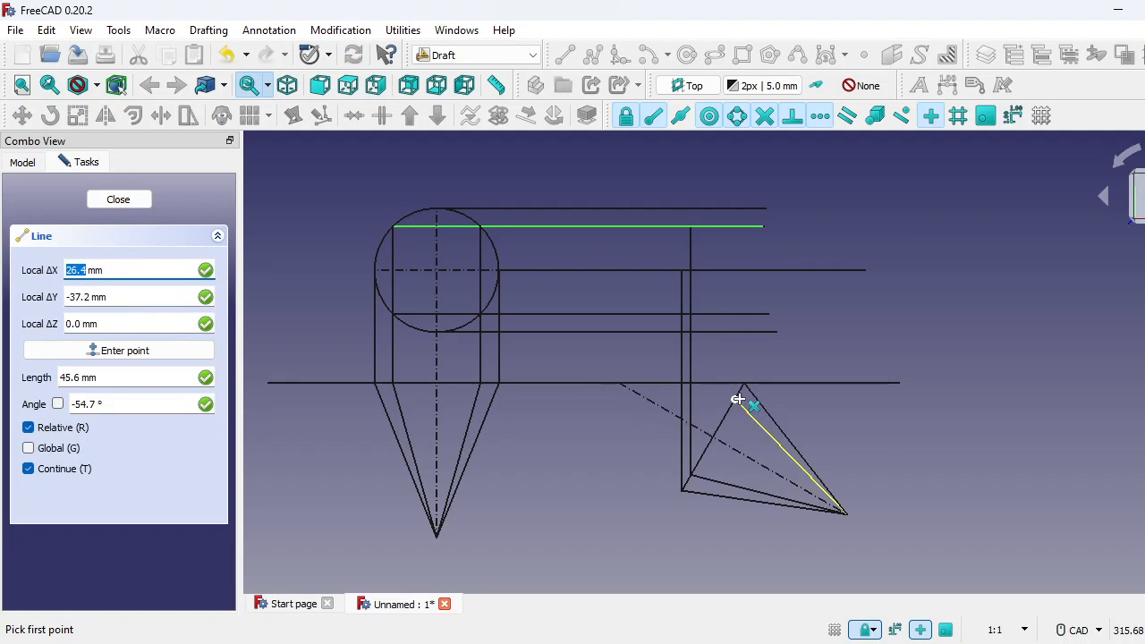
click(739, 403)
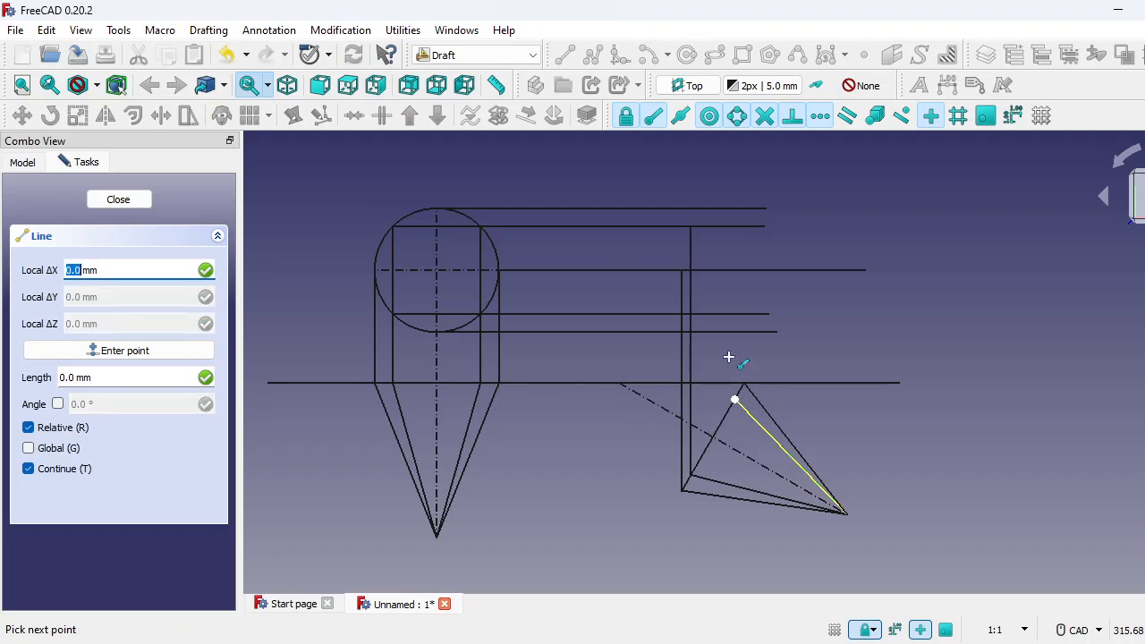
click(739, 225)
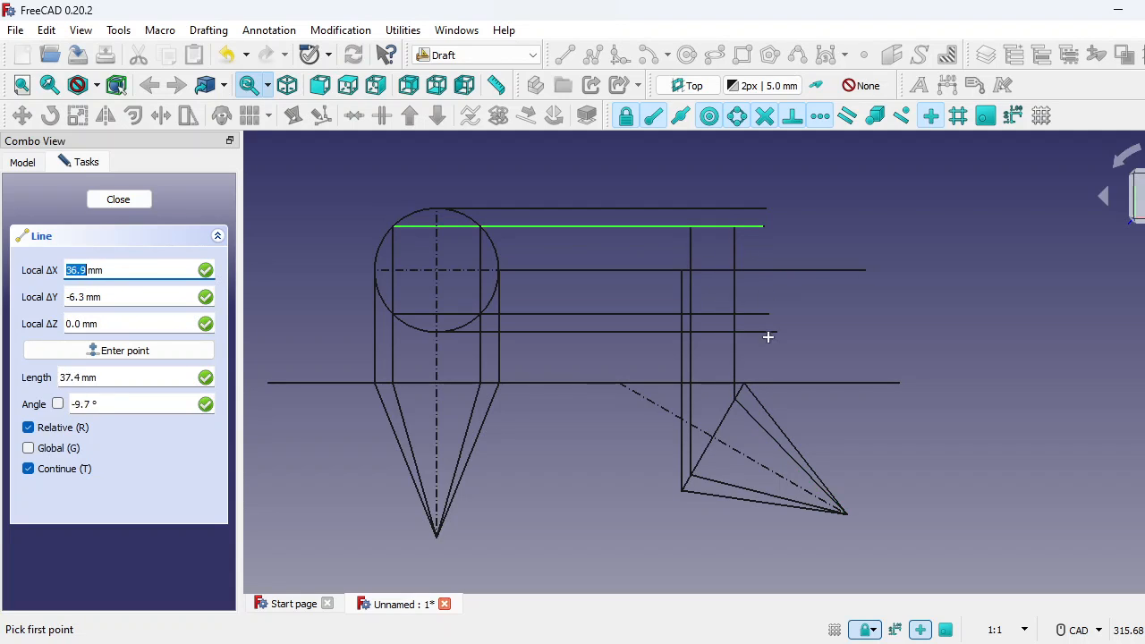
Step: Draw vertical projectors from the rotated cone's baseline corner up to the centre projector and from its base midpoint up to the topmost projector
click(755, 394)
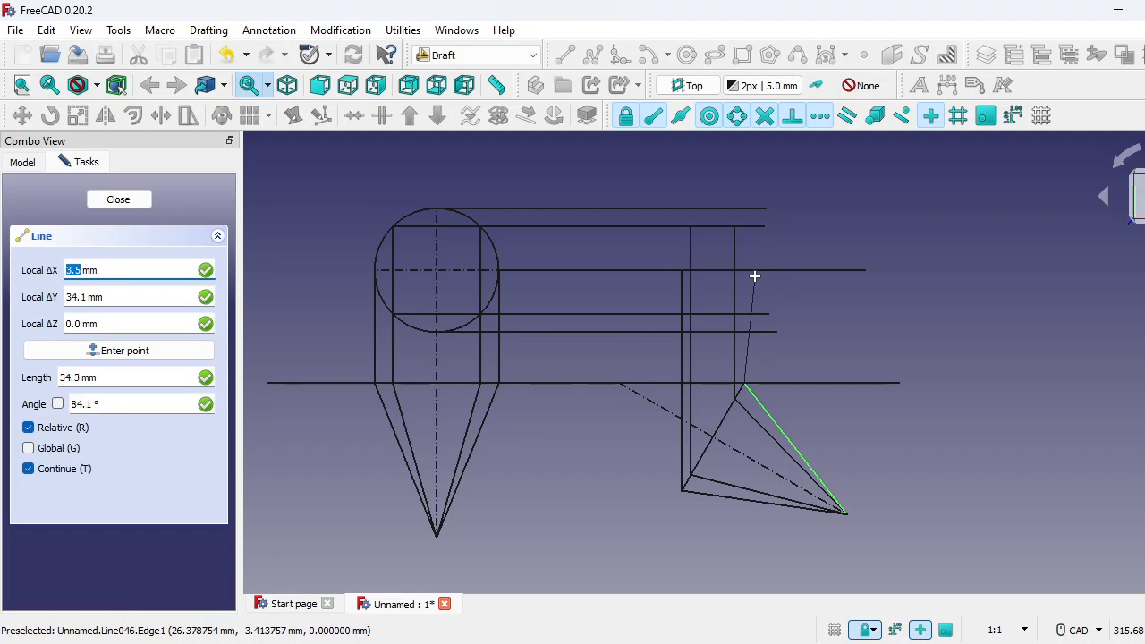
key(y)
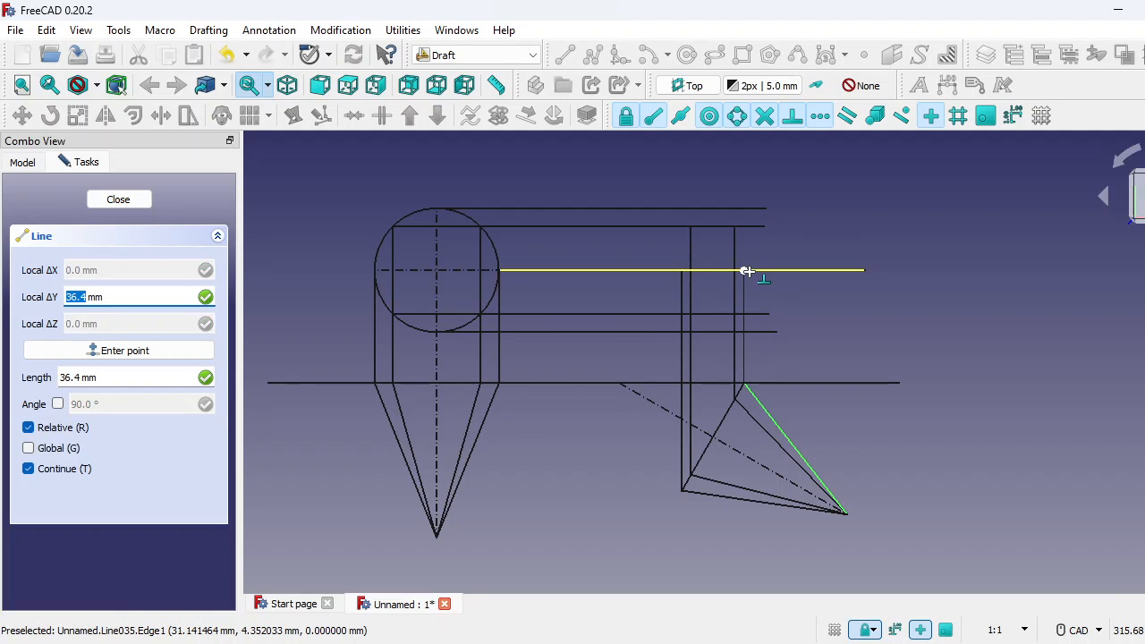
click(746, 271)
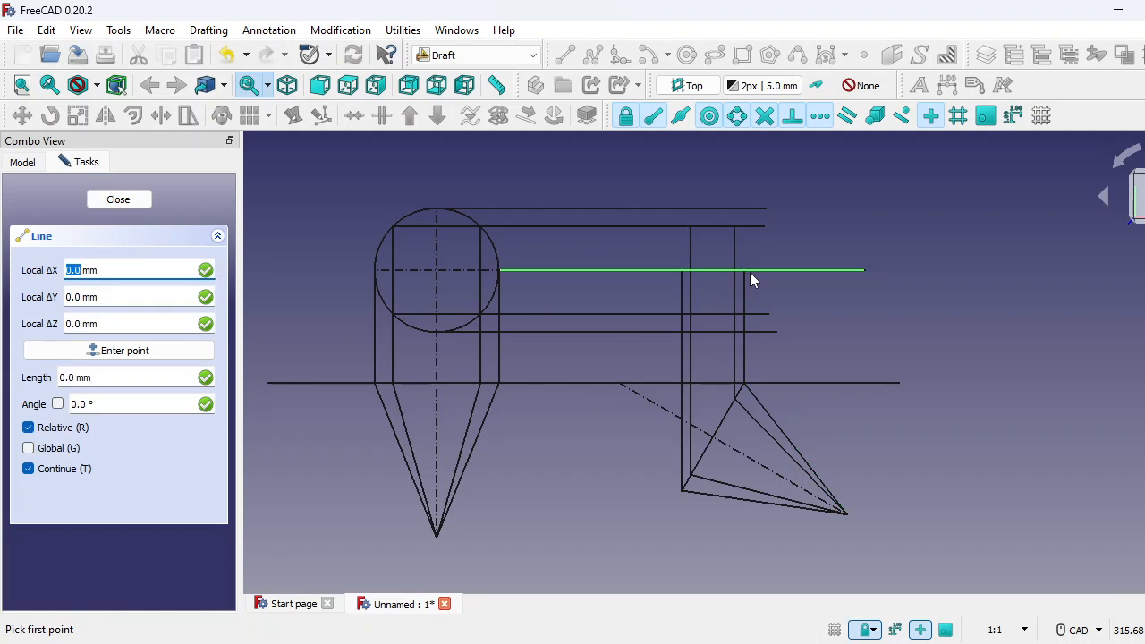
click(713, 437)
key(y)
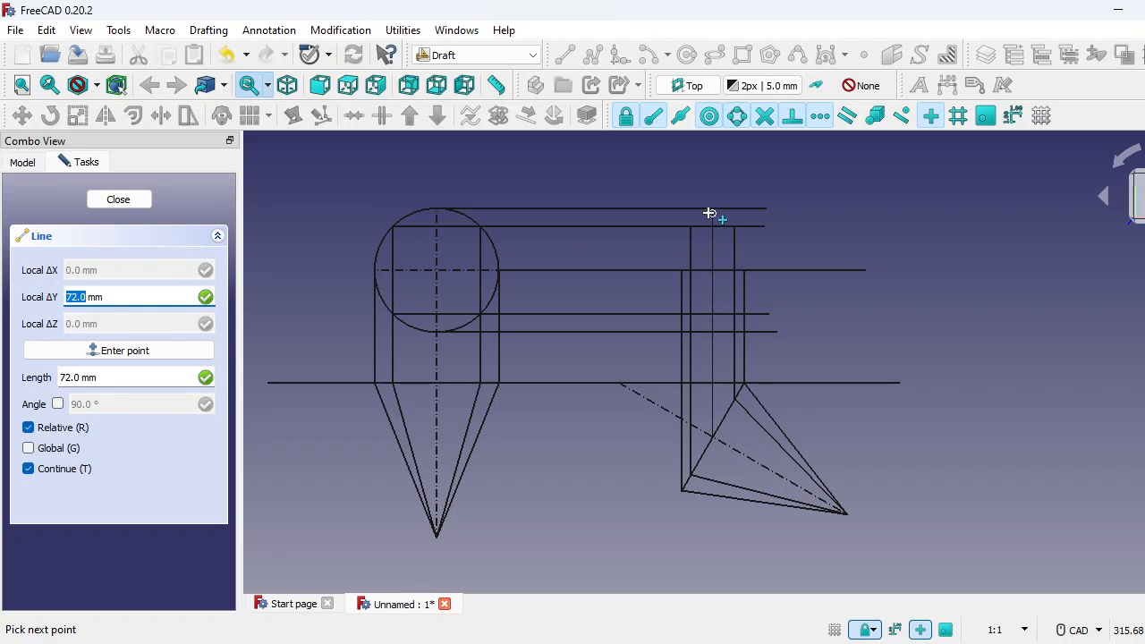
click(712, 209)
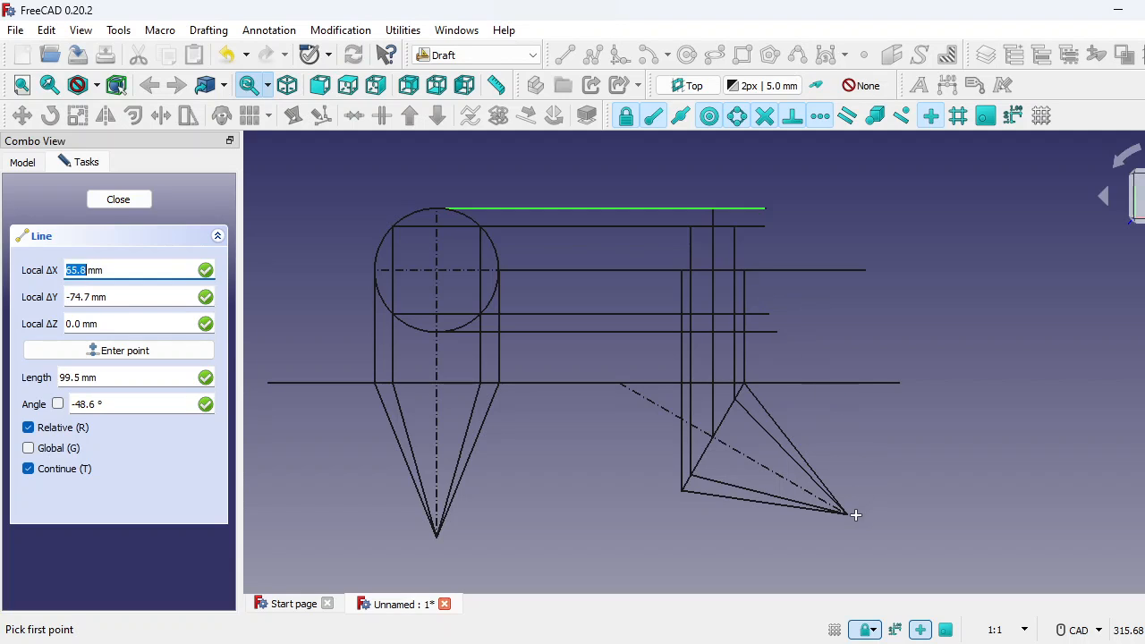
Step: Draw a vertical projector from the rotated cone's apex up to just past the centre horizontal projector, and finish the Line command
scroll(843, 509, up, 3)
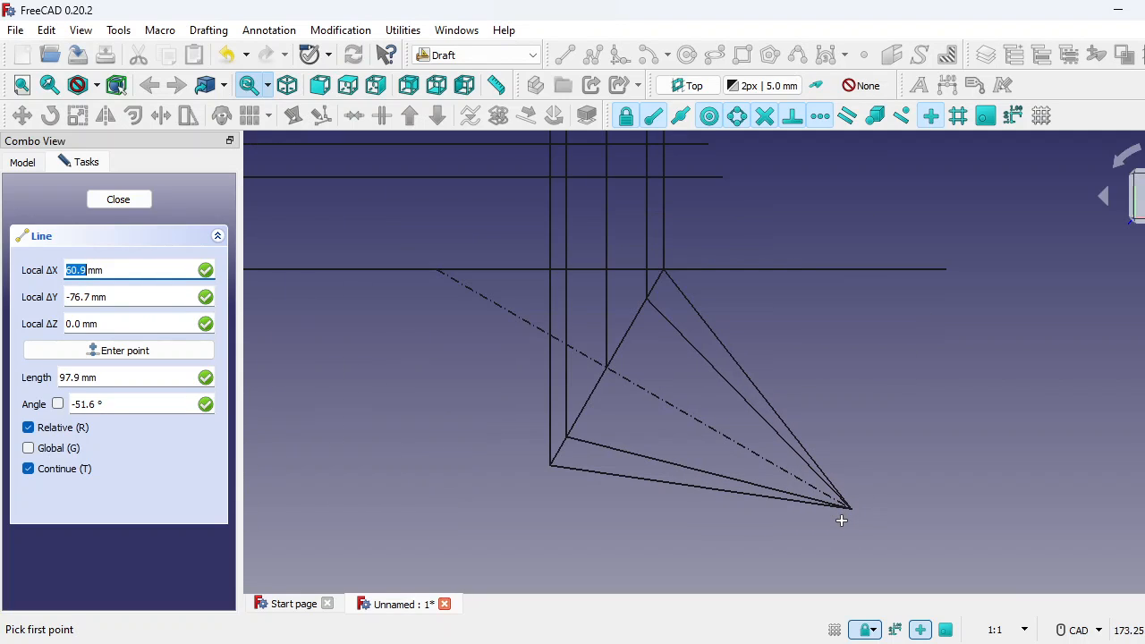
click(847, 505)
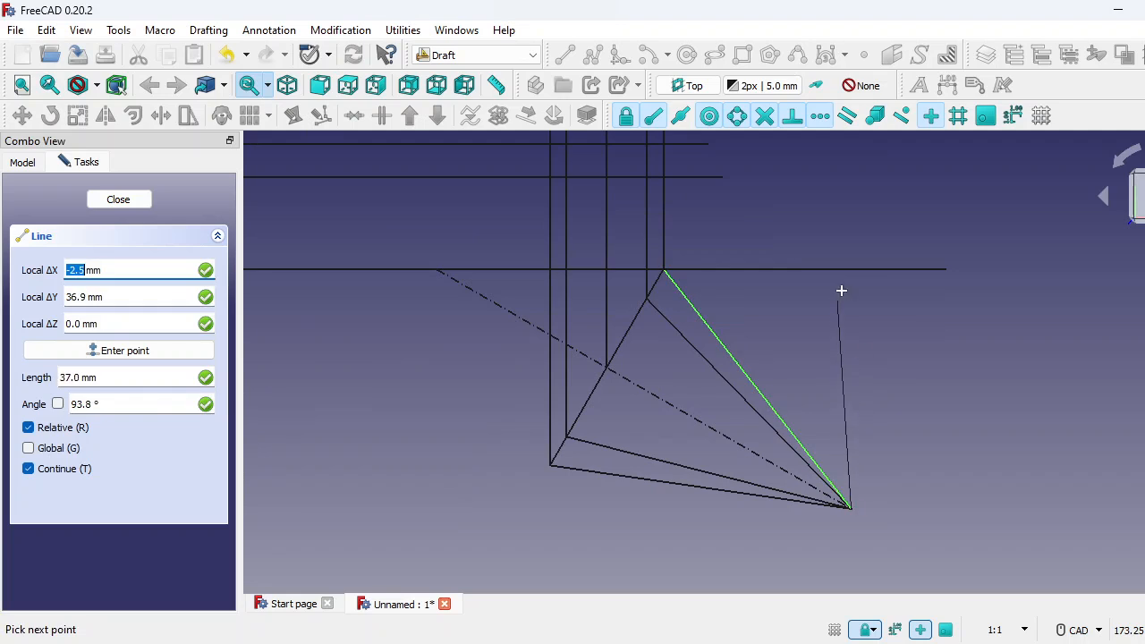
key(y)
scroll(853, 280, down, 5)
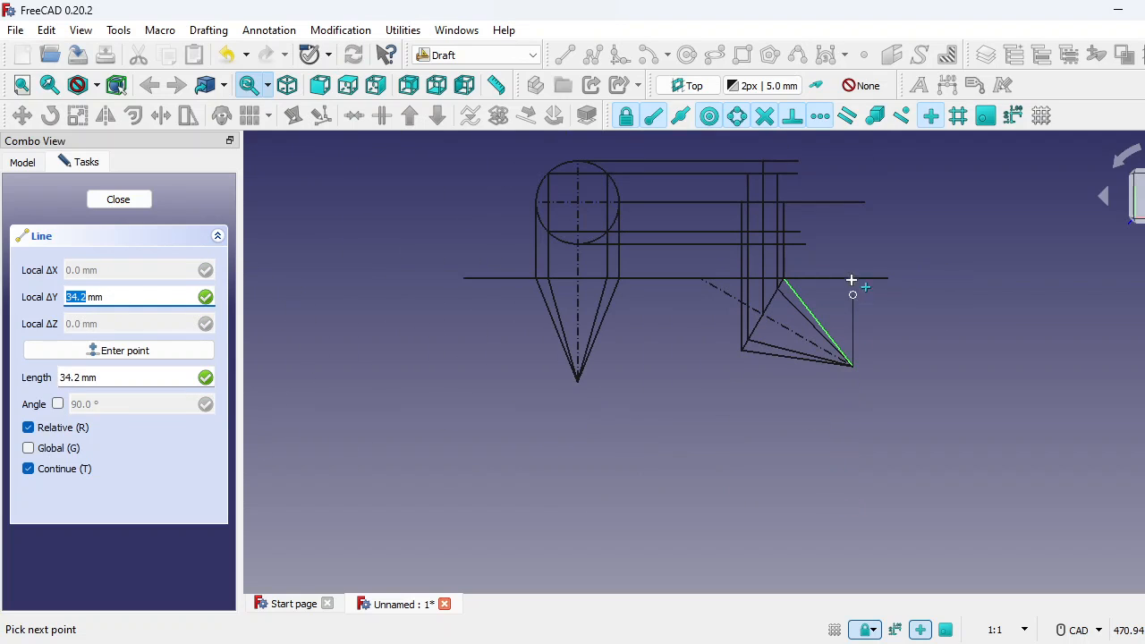
click(851, 202)
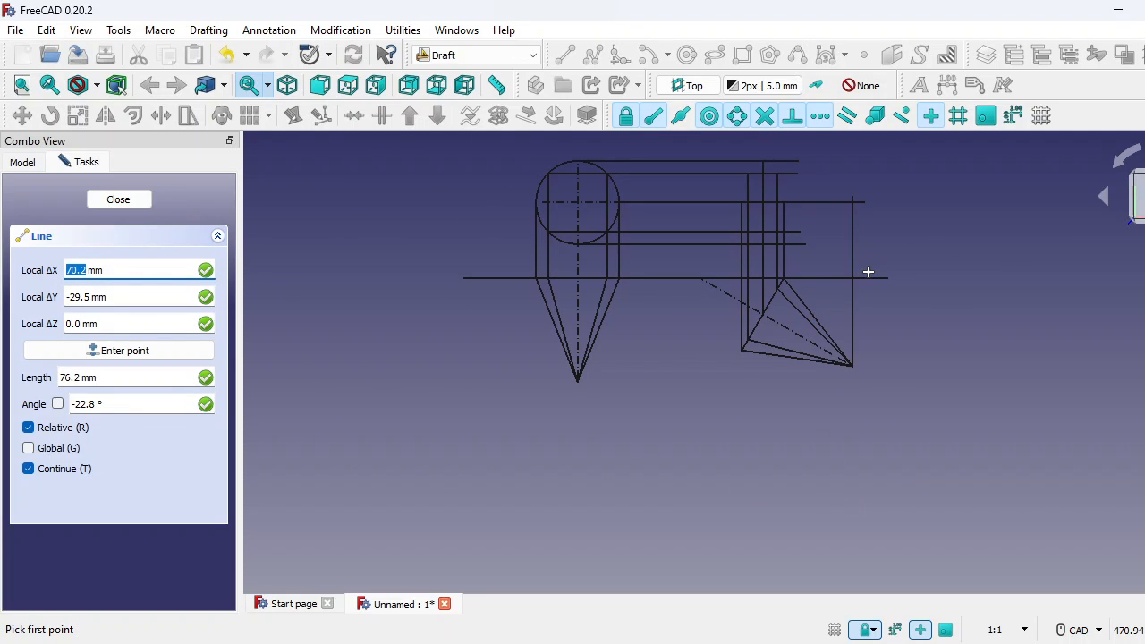
scroll(839, 208, up, 2)
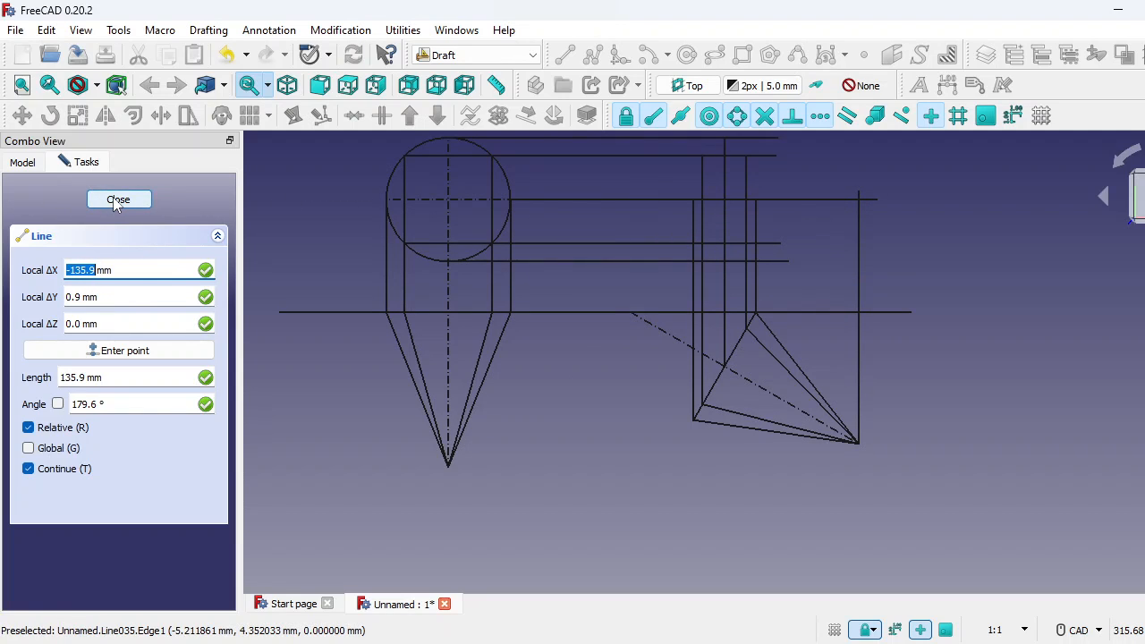
click(118, 199)
Step: Draw an open B-spline for the left half of the projected base through the five projector intersections from the topmost to the lowest
middle_drag(654, 280, 605, 403)
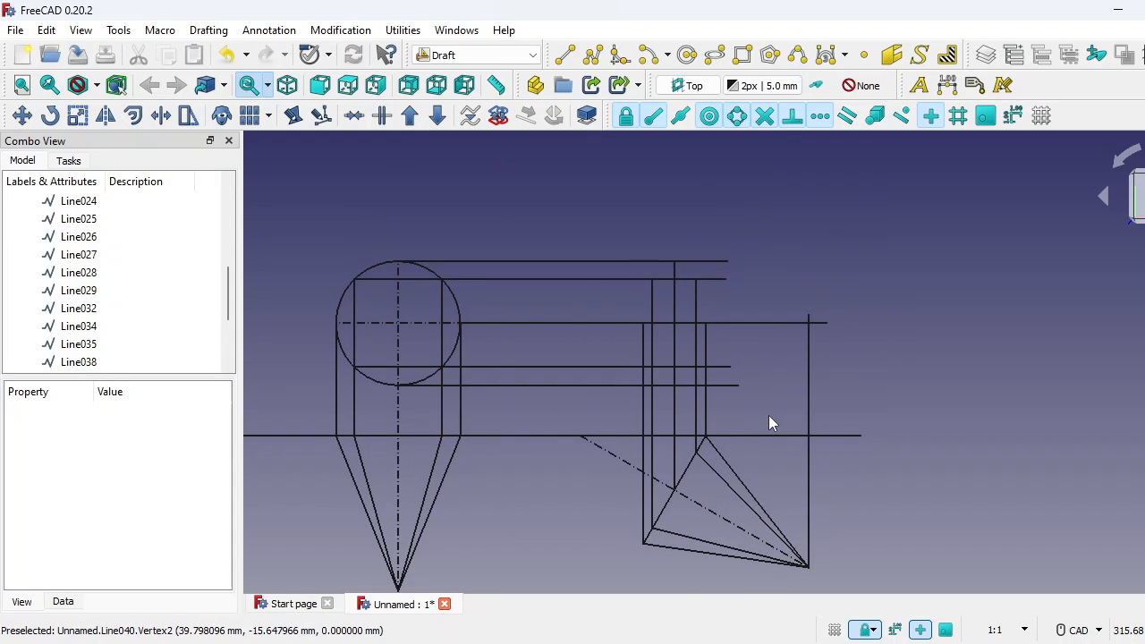
middle_drag(768, 415, 791, 311)
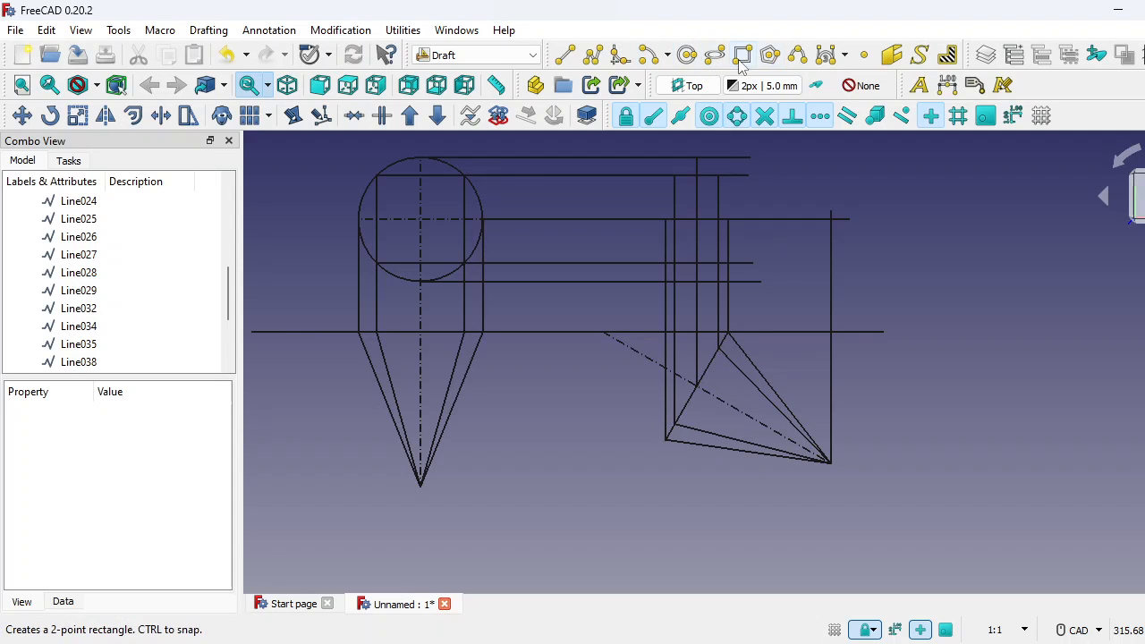
click(798, 54)
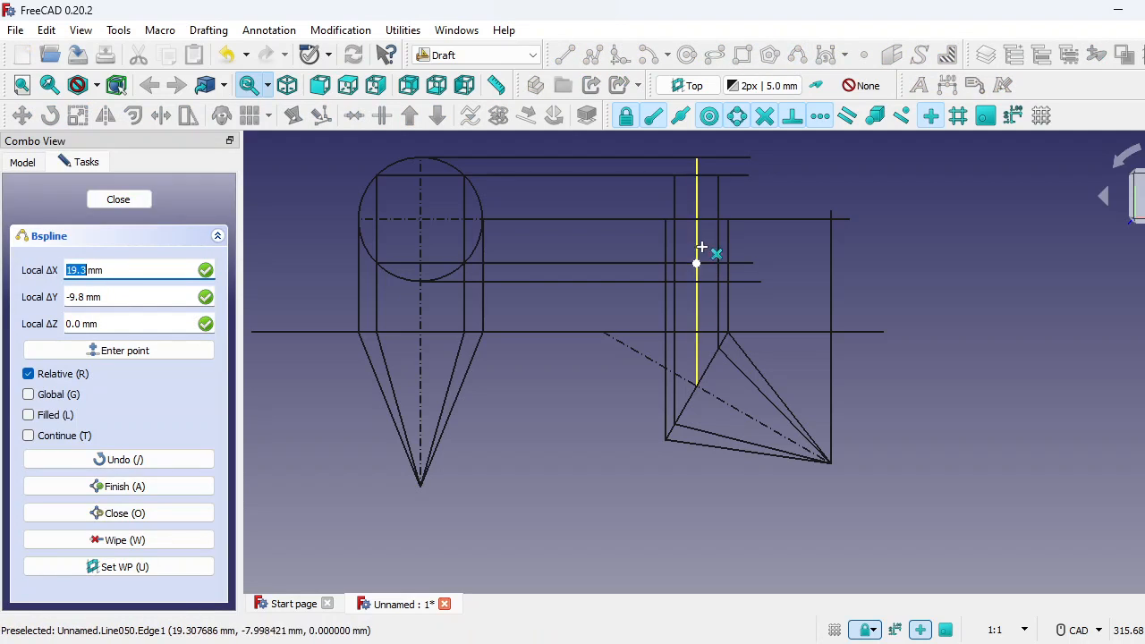
scroll(702, 173, up, 1)
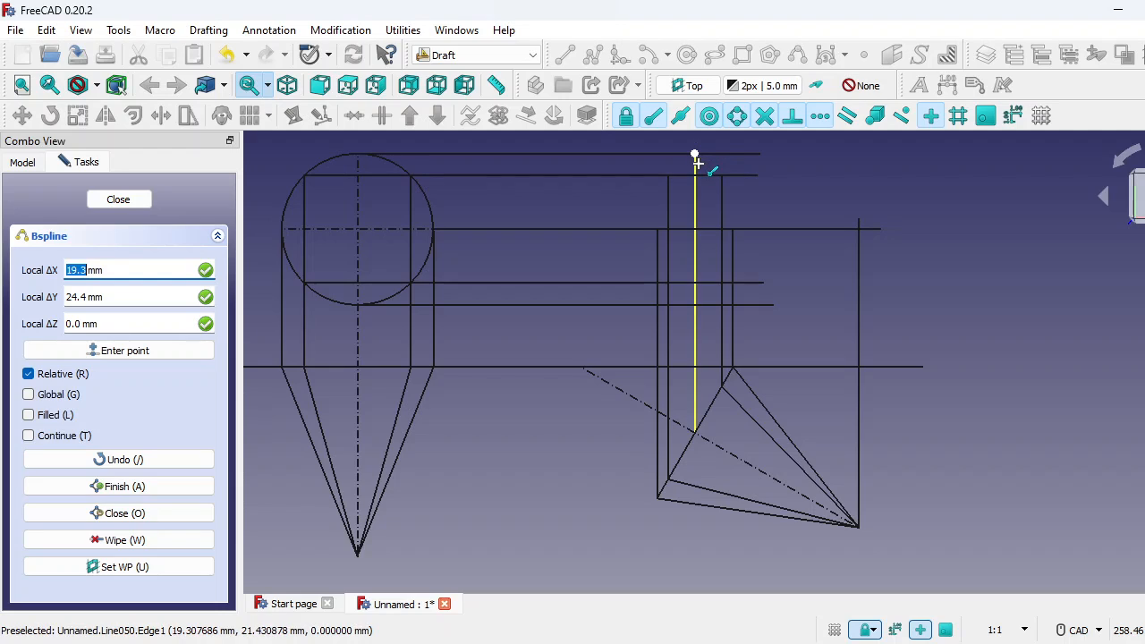
click(695, 158)
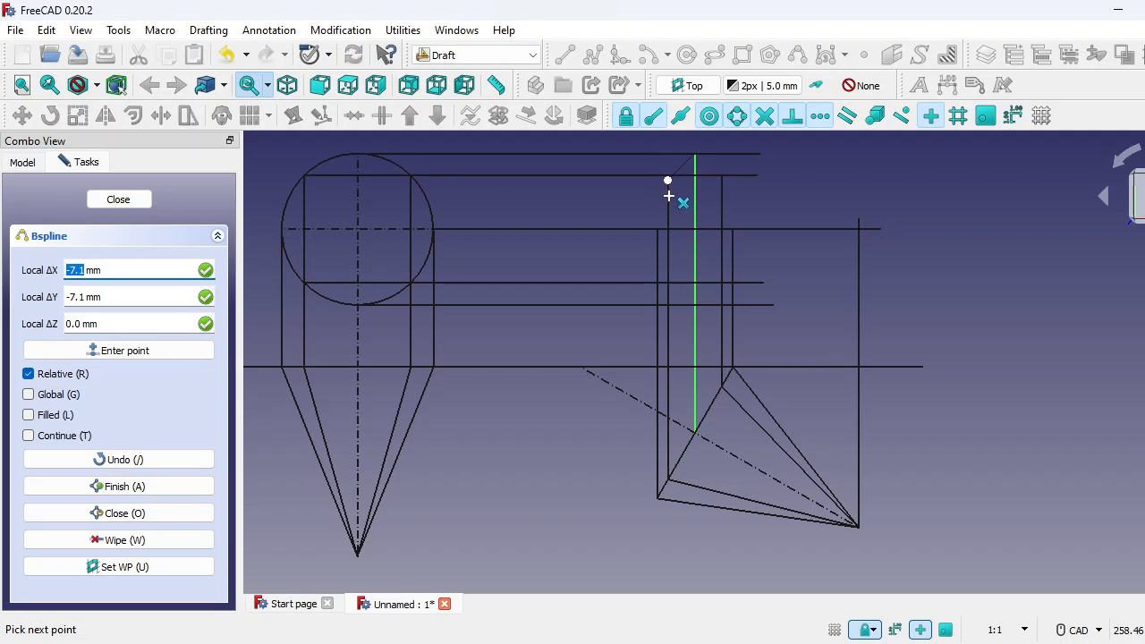
click(667, 194)
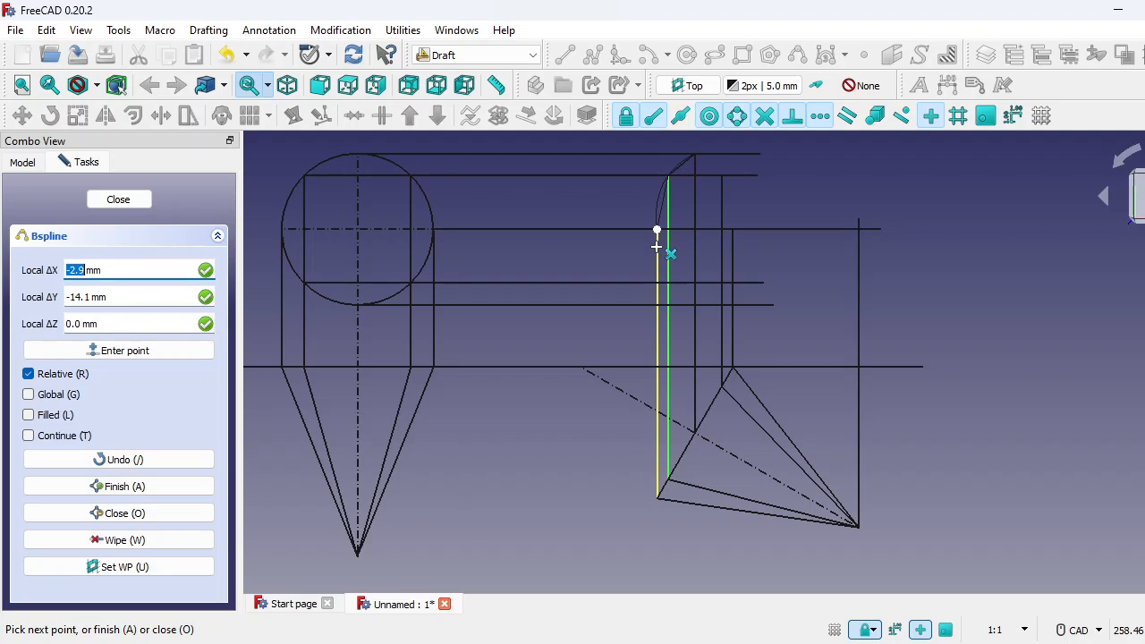
click(659, 245)
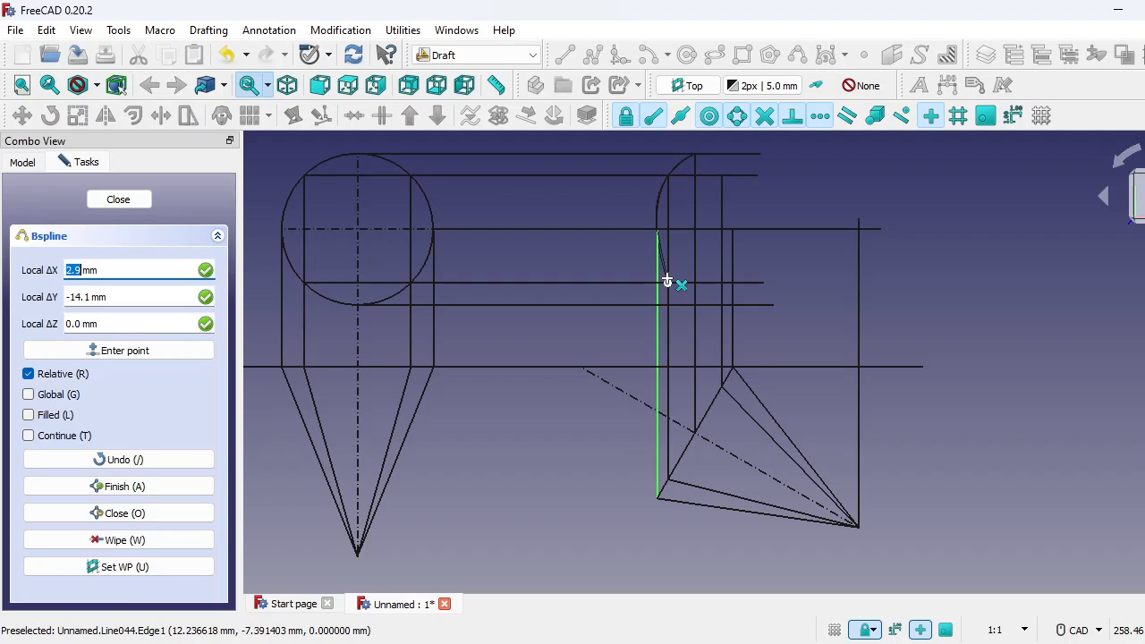
click(669, 273)
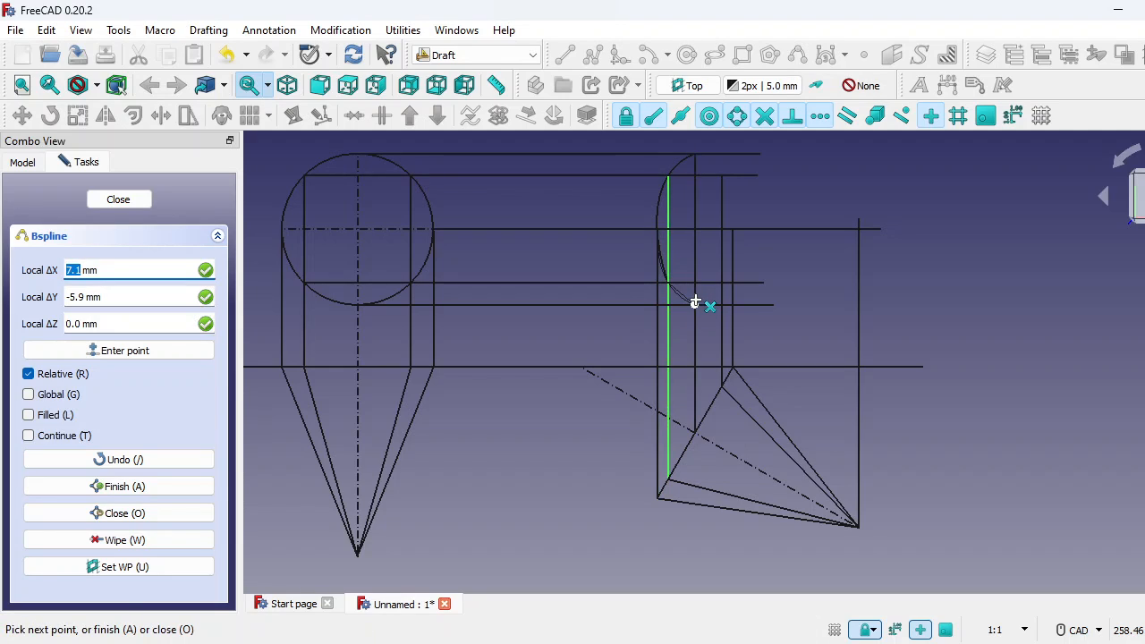
click(695, 295)
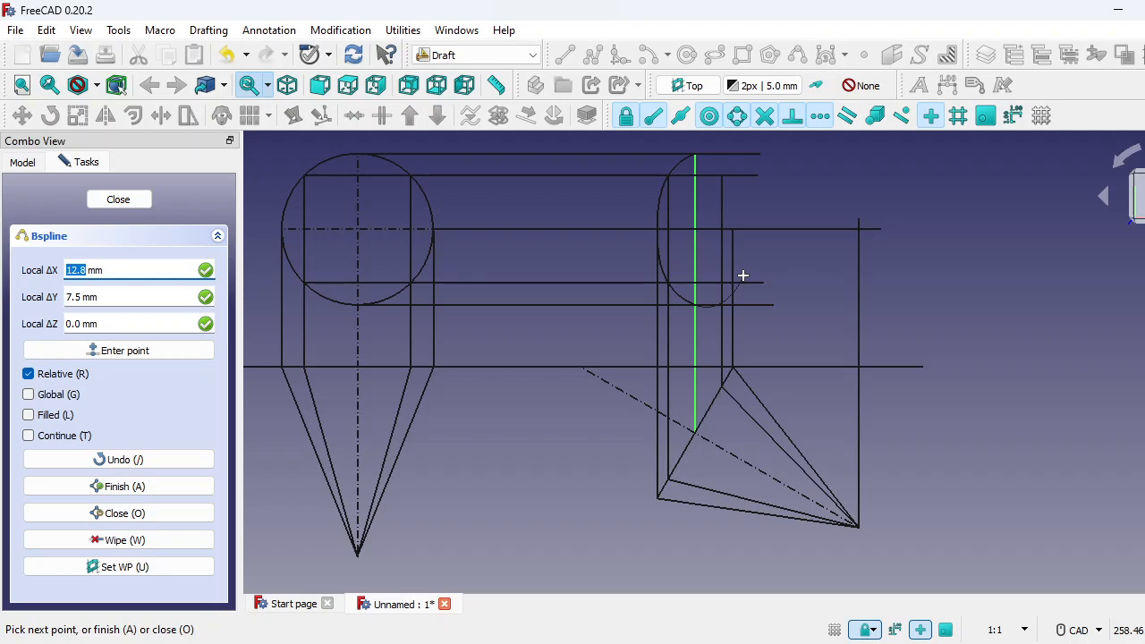
key(a)
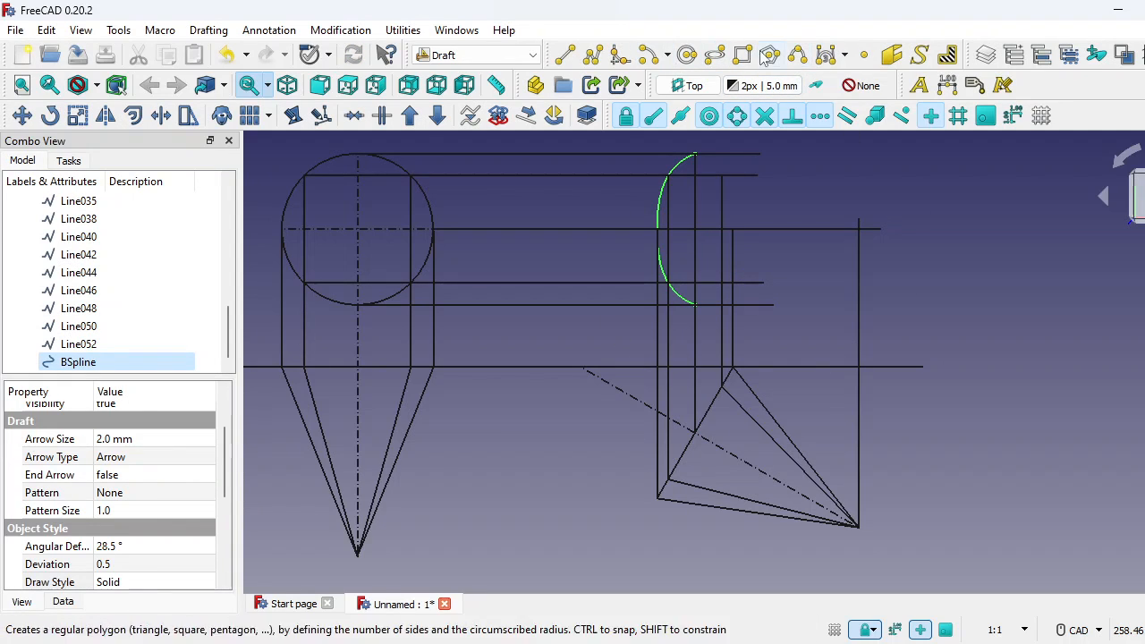
Step: Draw an open B-spline for the right half of the projected base through the five projector intersections from the topmost to the lowest
click(804, 56)
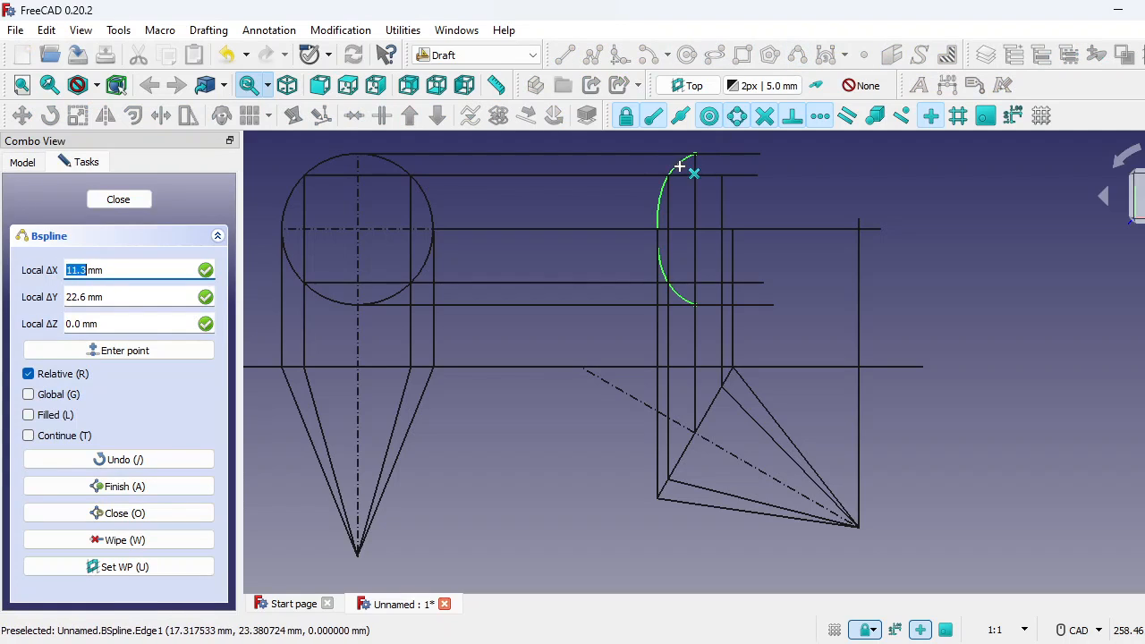
click(694, 157)
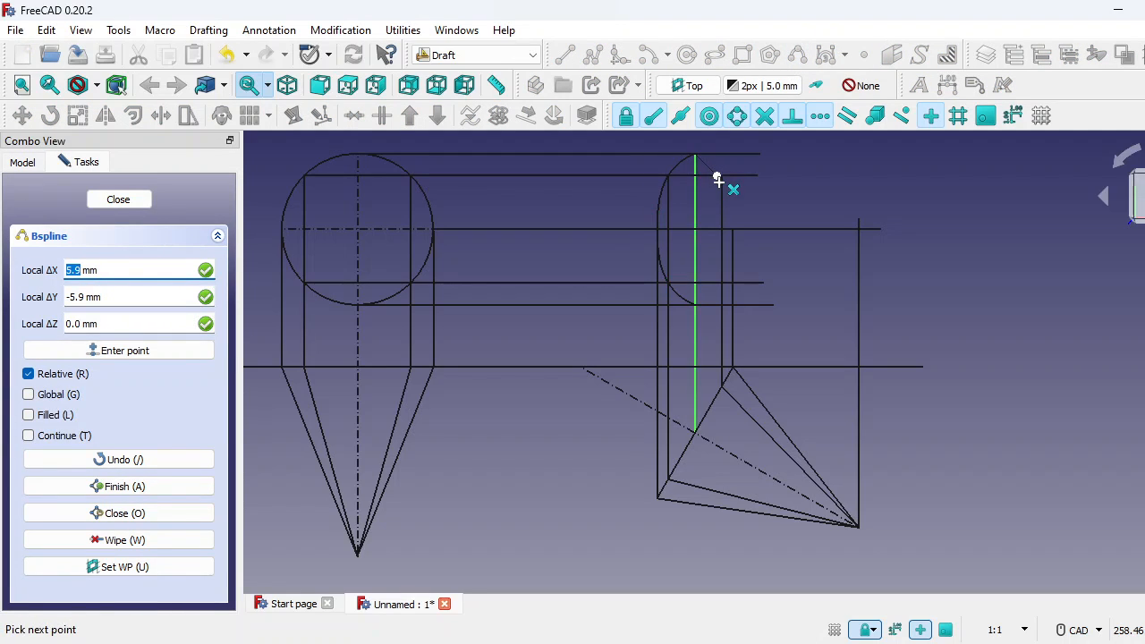
click(721, 181)
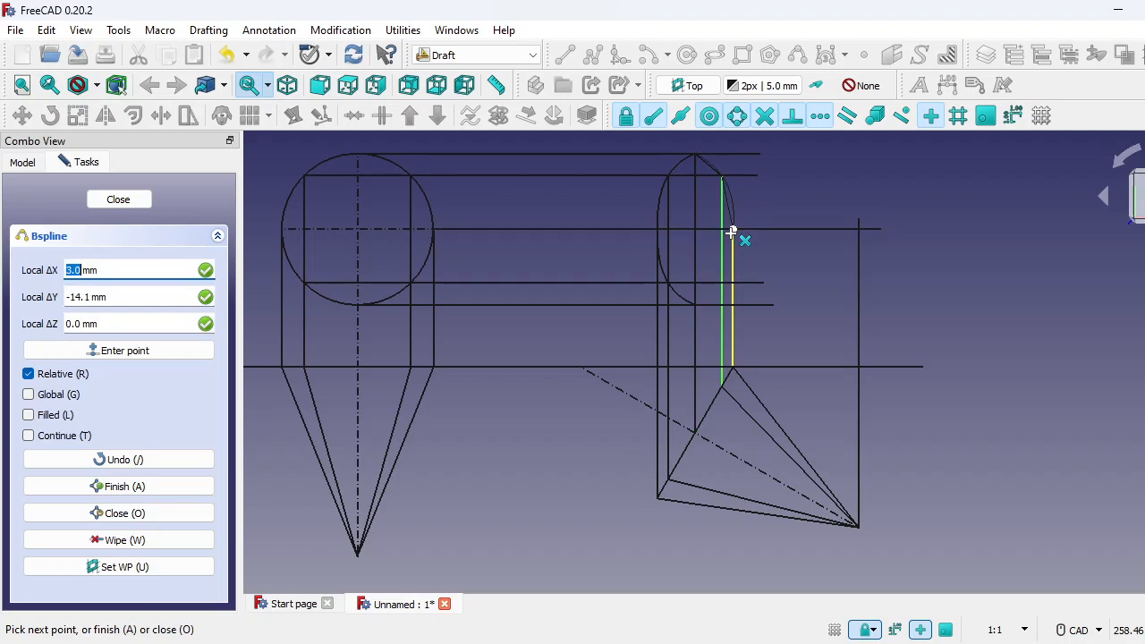
click(731, 235)
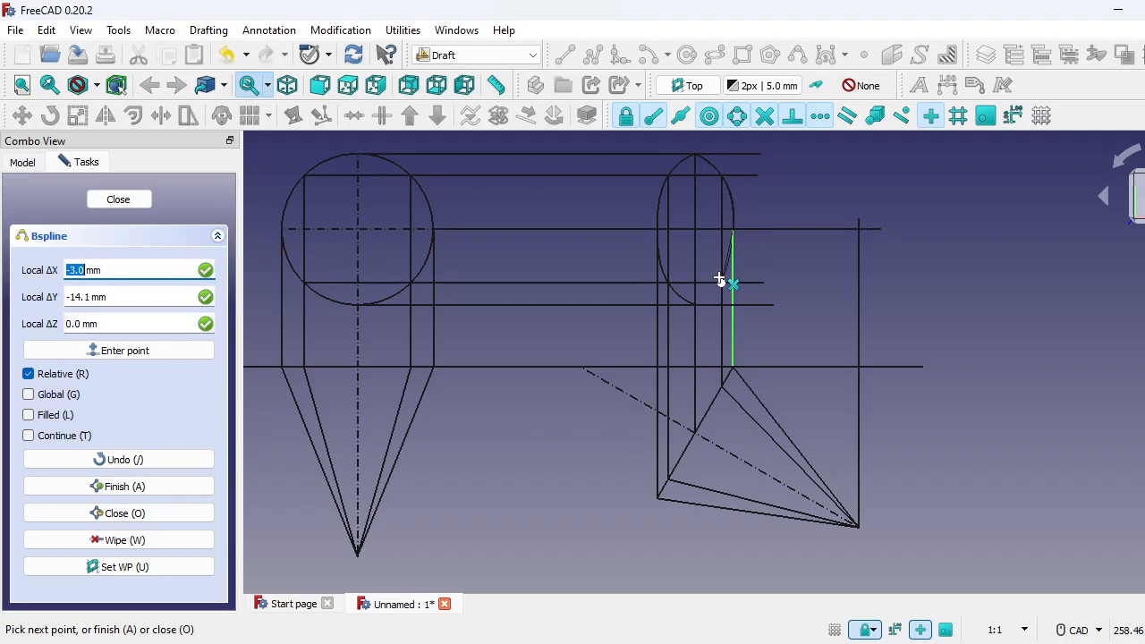
key(y)
click(719, 272)
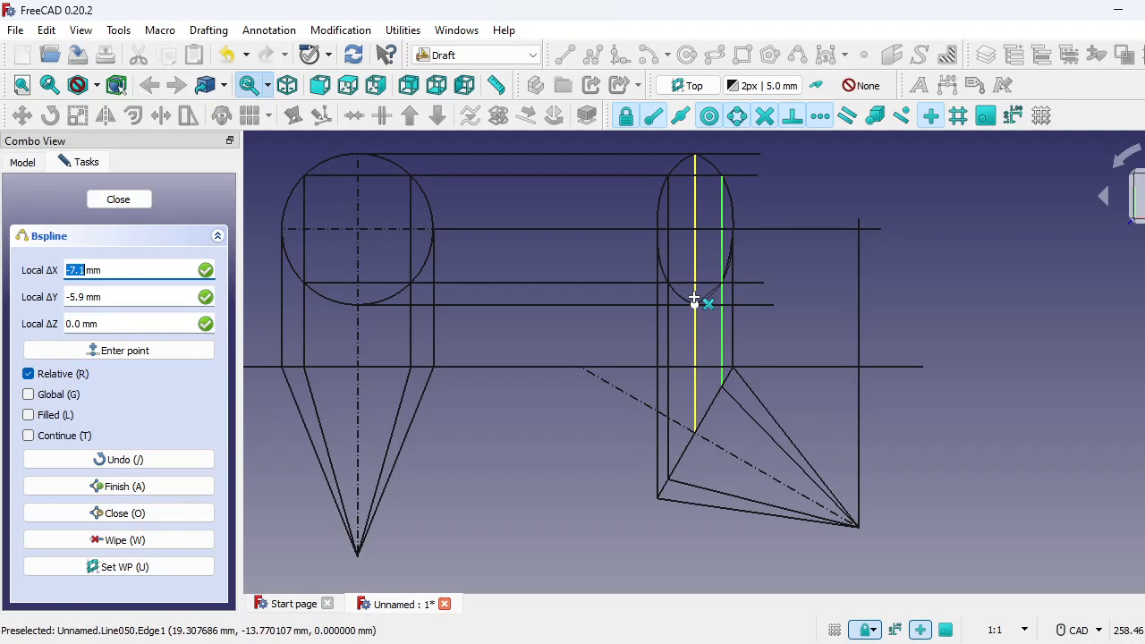
click(694, 301)
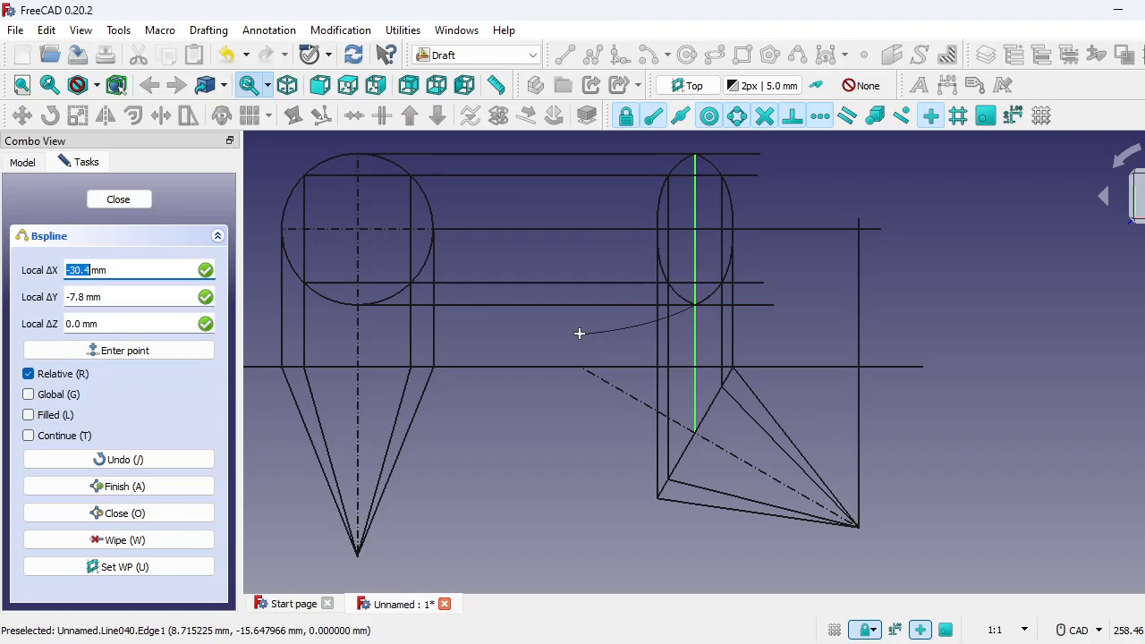
key(a)
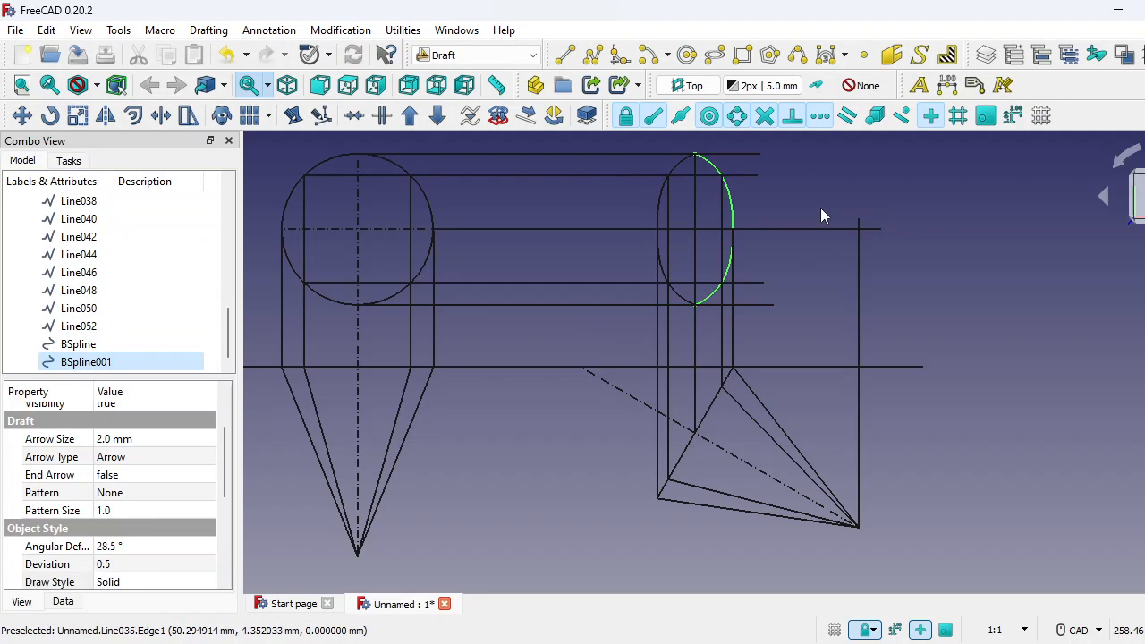
Step: Set the draw style of the projected base's right-half B-spline to Dashed and deselect it
click(730, 206)
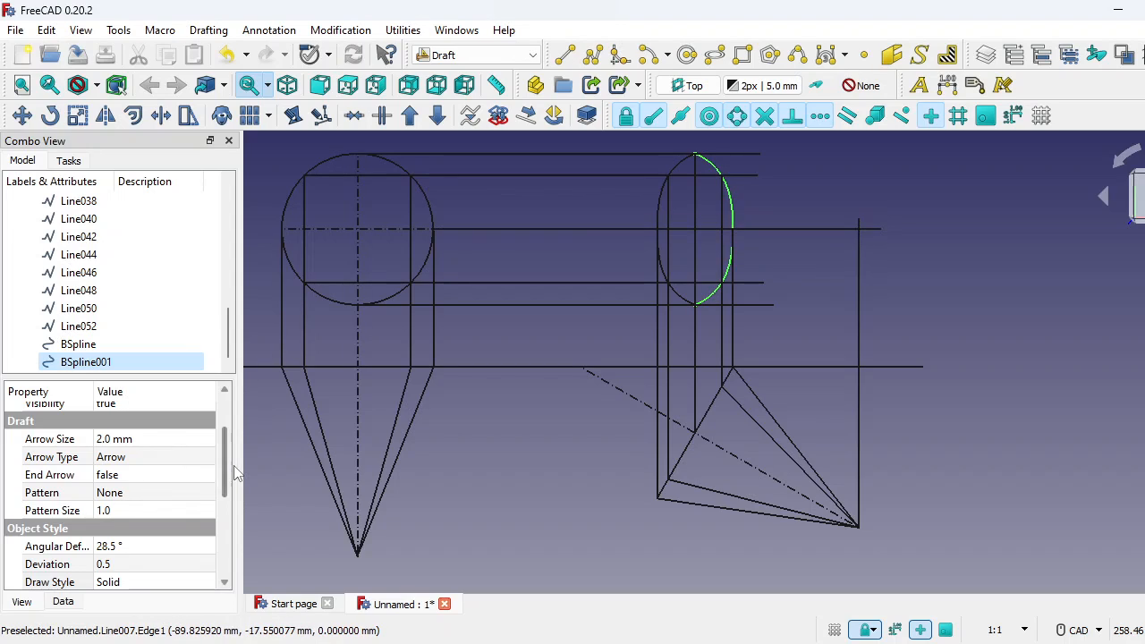
drag(222, 471, 234, 517)
click(201, 465)
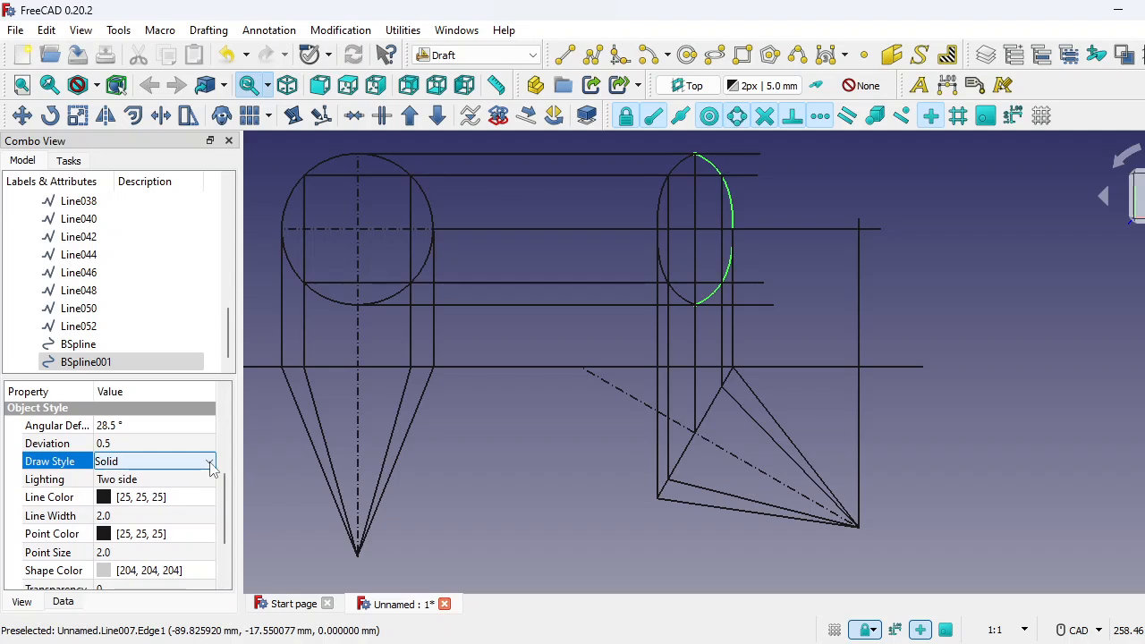
click(209, 463)
click(184, 491)
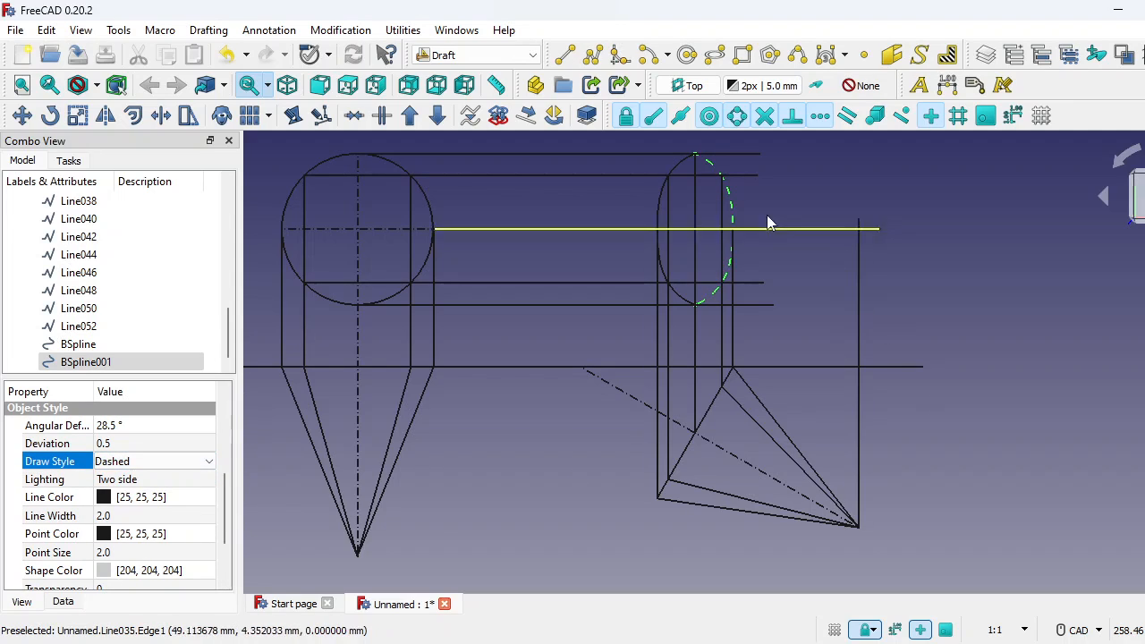
click(815, 201)
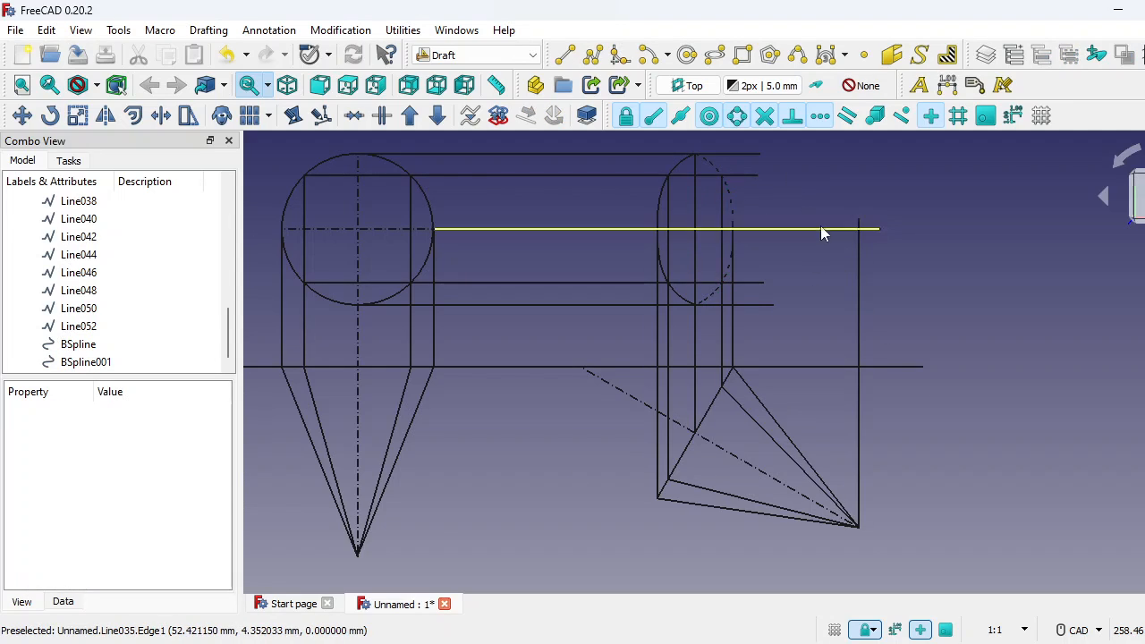
click(564, 55)
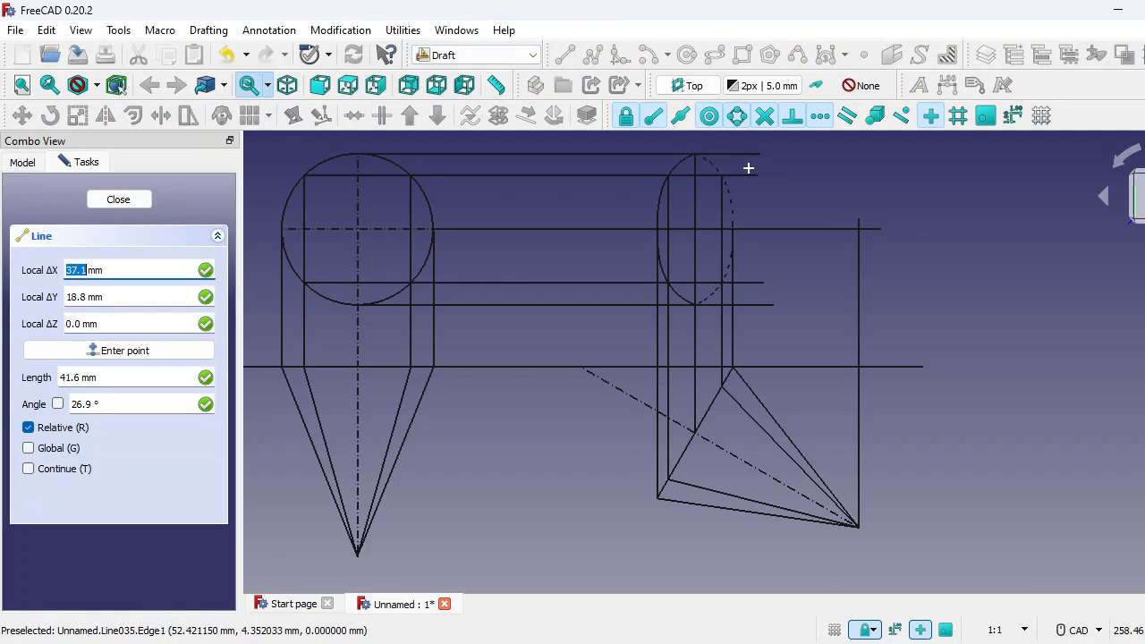
scroll(695, 166, up, 2)
click(690, 152)
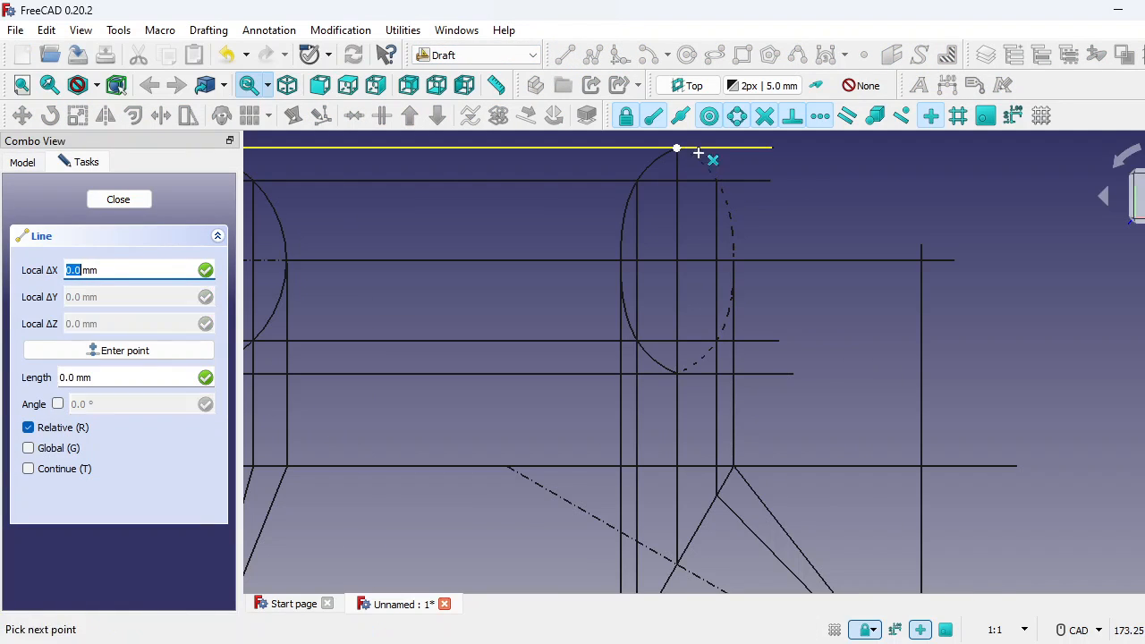
click(924, 254)
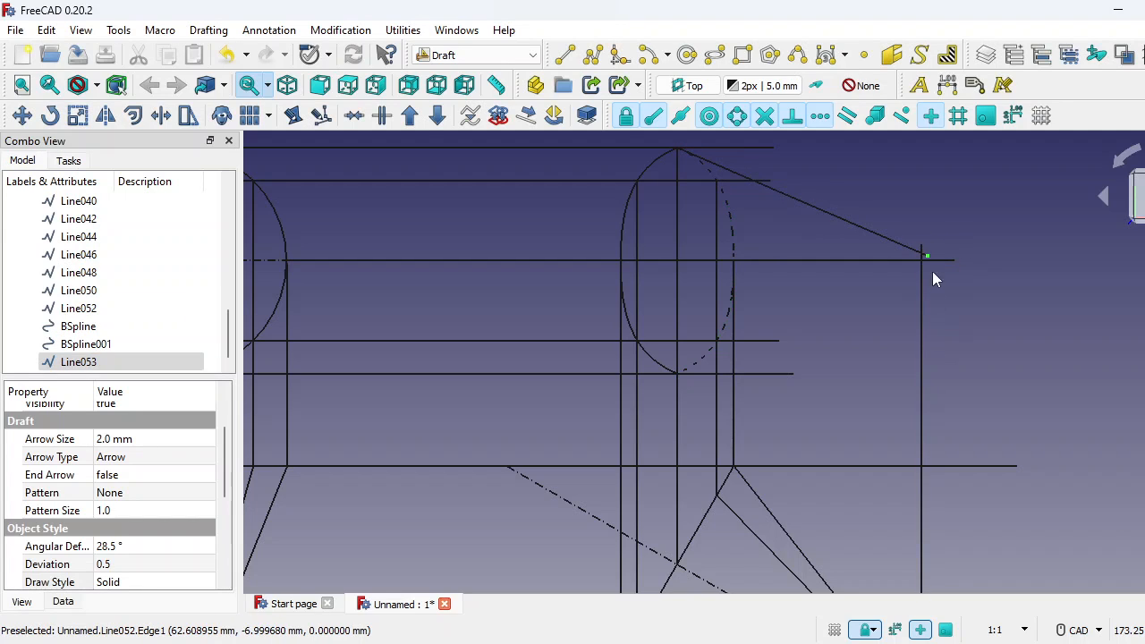
click(905, 247)
key(Delete)
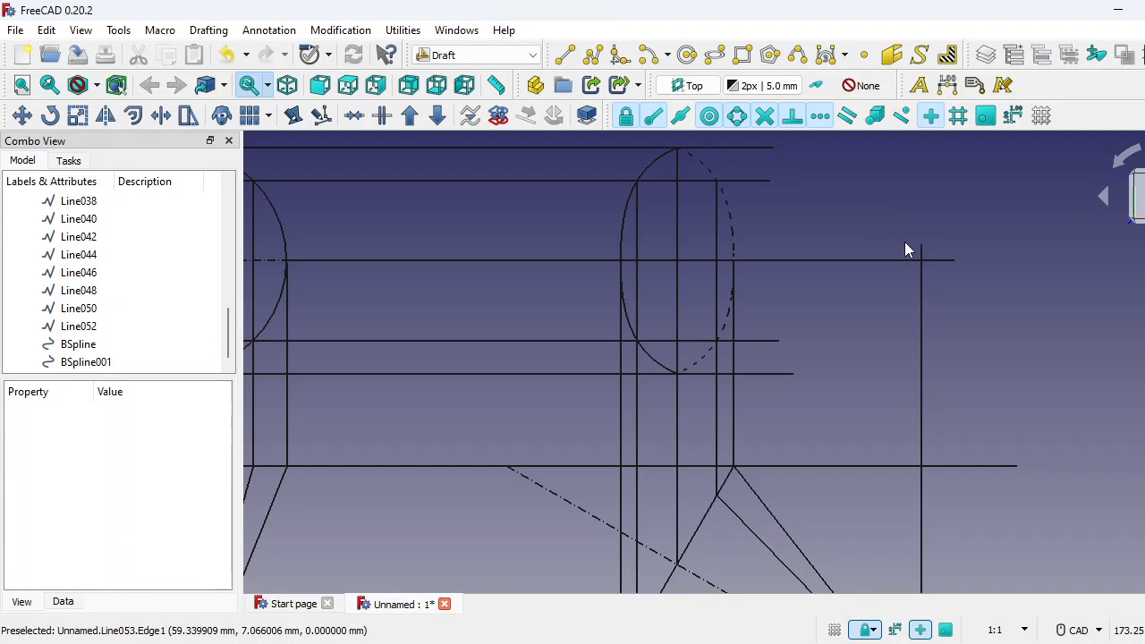
Step: Draw the projected cone's two slanted outlines from the base ellipse's topmost and lowest points to the apex projector intersection
click(564, 55)
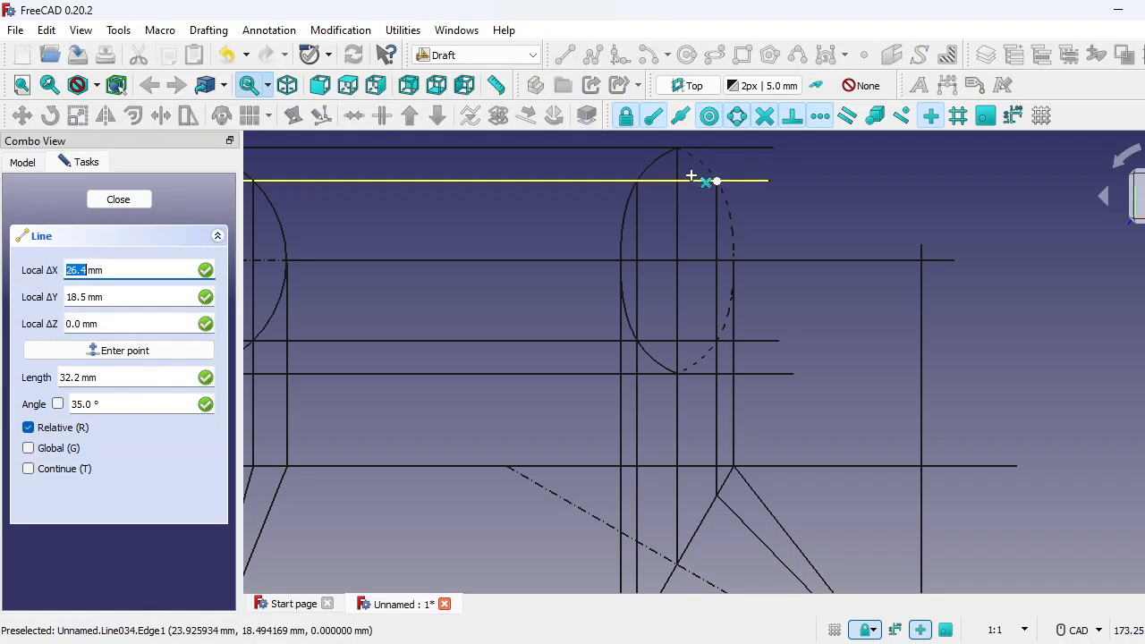
click(676, 159)
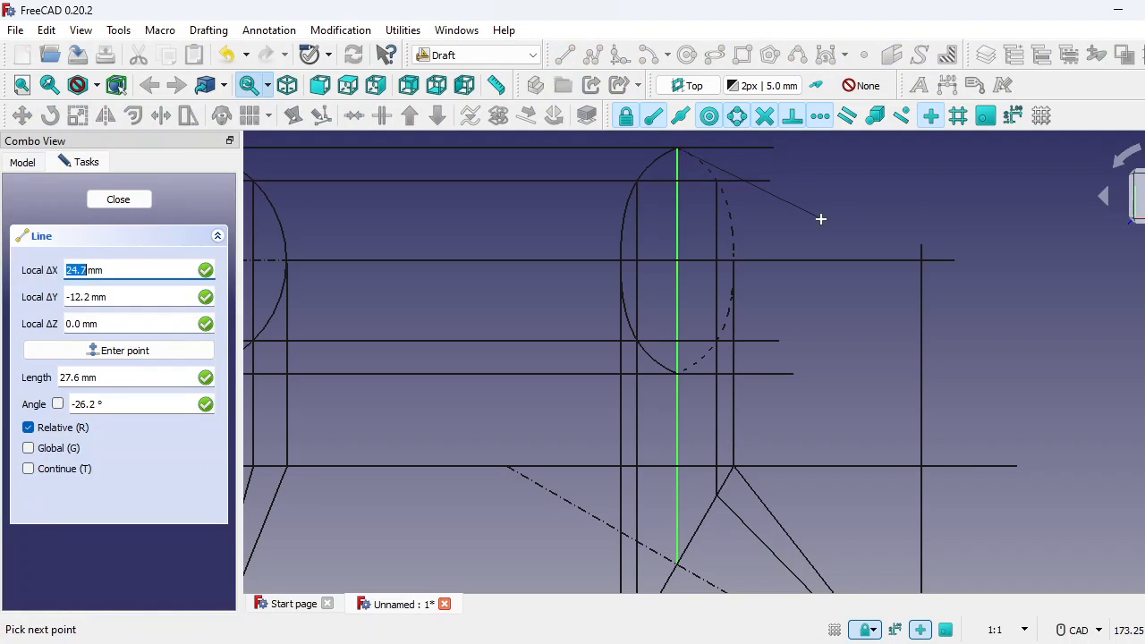
click(906, 259)
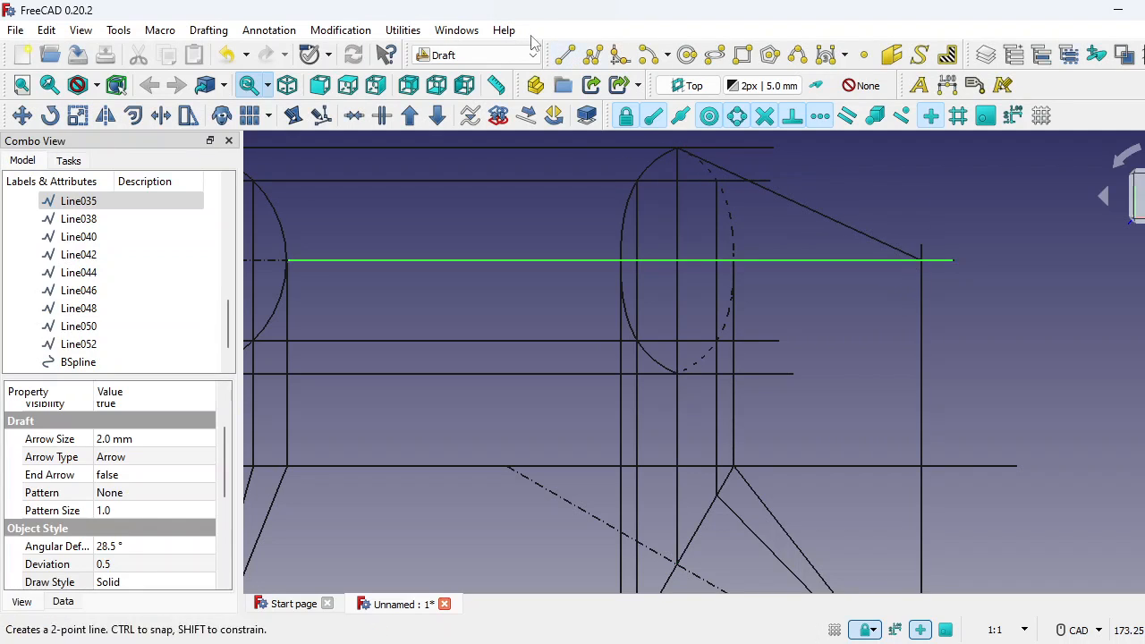
click(564, 54)
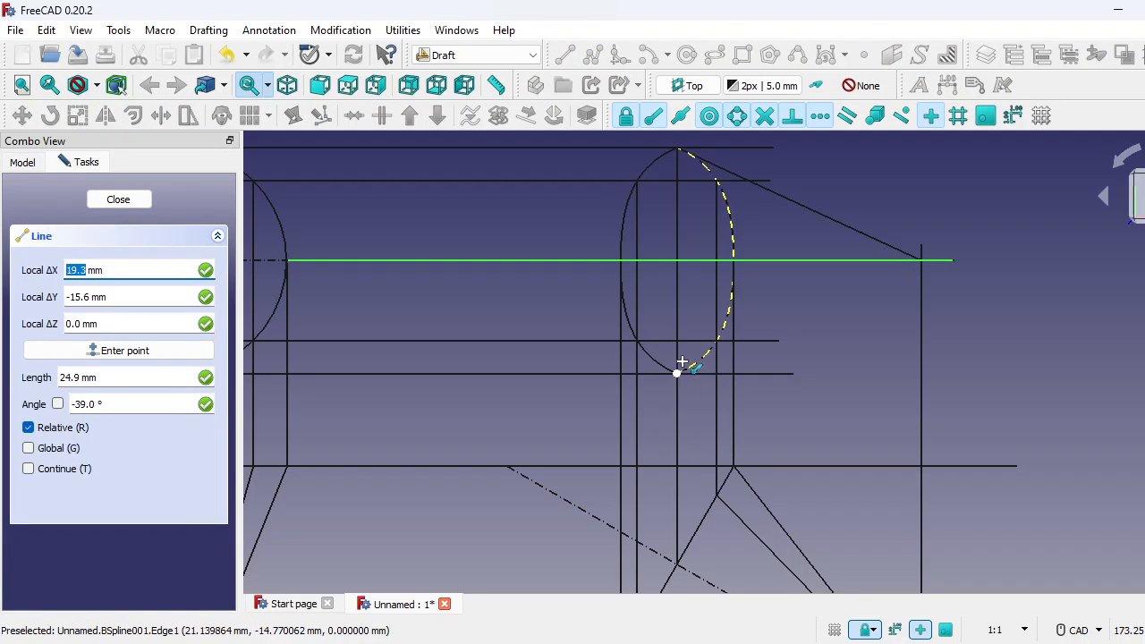
click(677, 369)
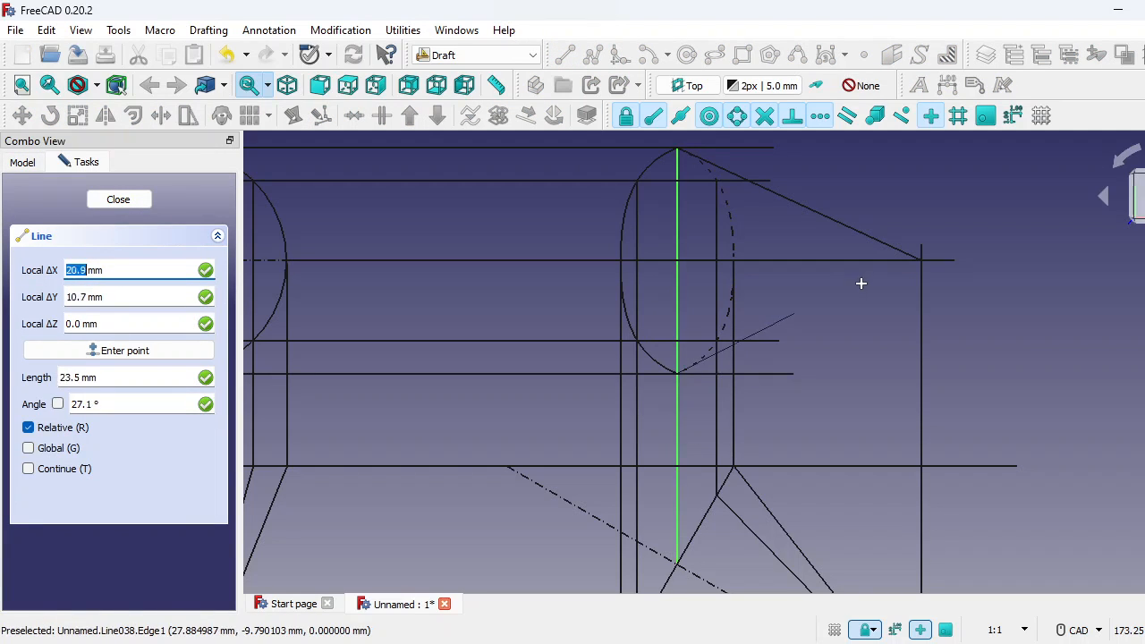
click(921, 260)
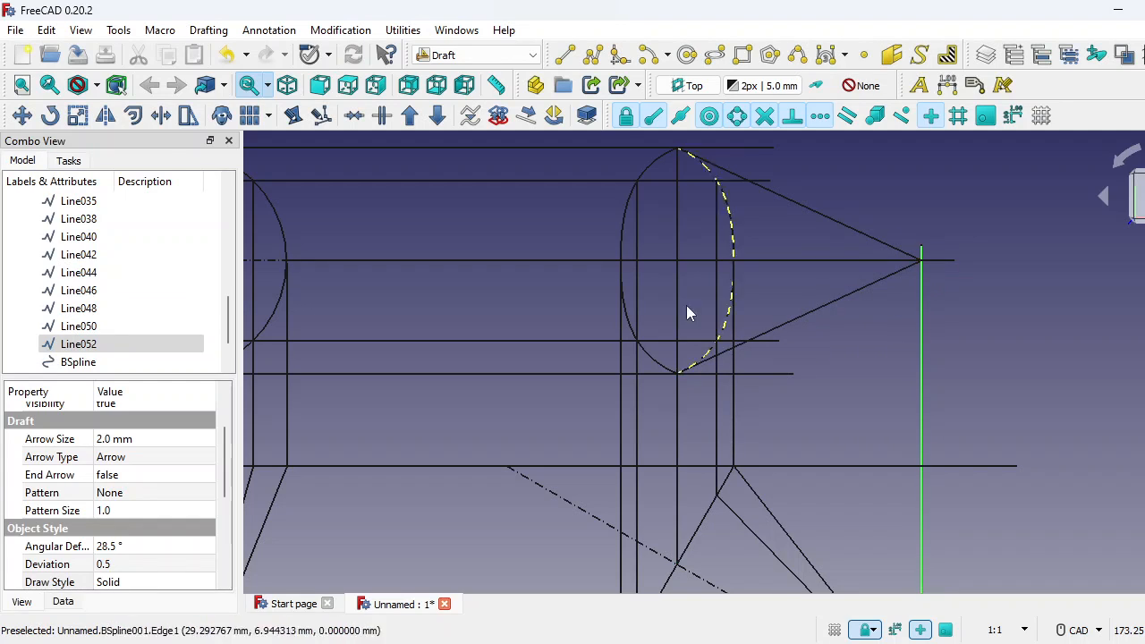
Step: Trim the centre horizontal projector and the apex's vertical projector back to their intersection at the projected apex
scroll(848, 339, down, 4)
scroll(851, 366, up, 3)
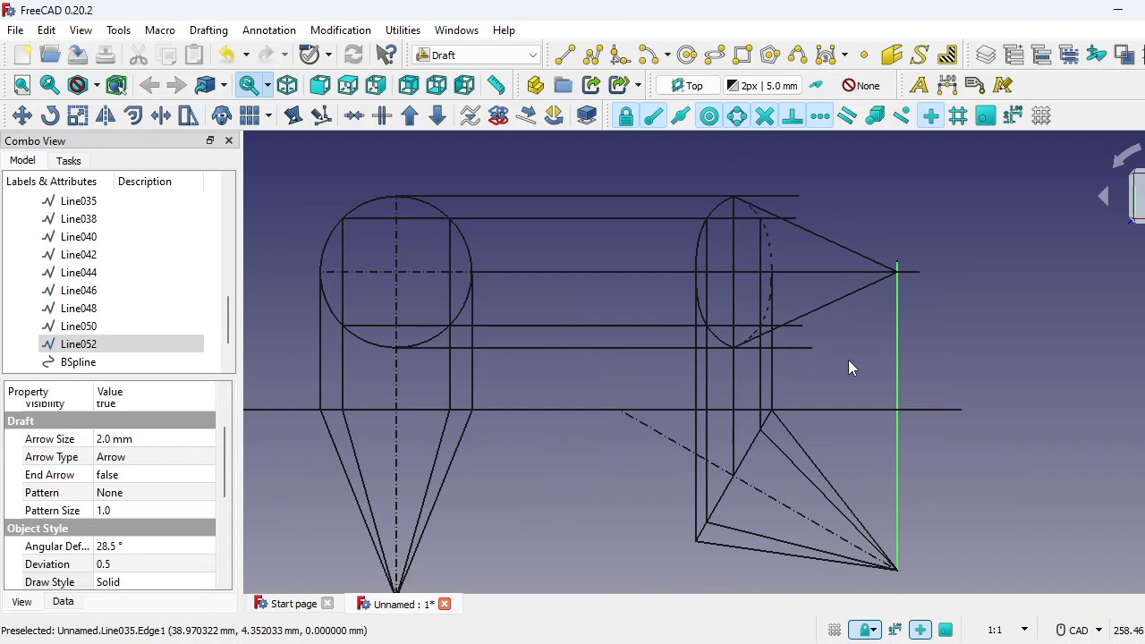
scroll(848, 346, down, 4)
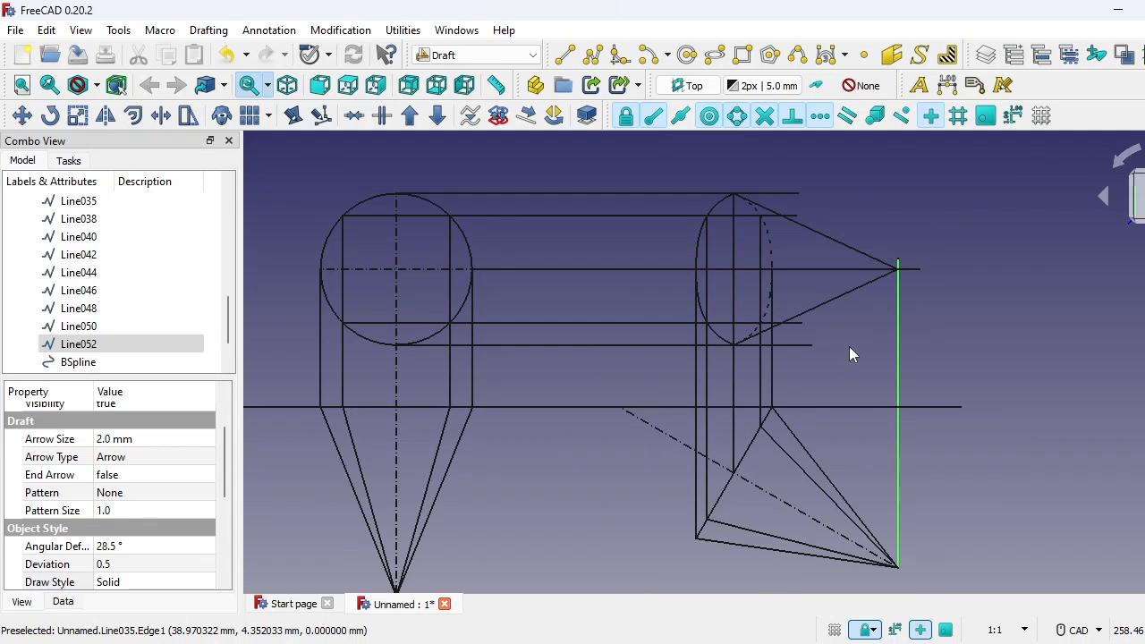
scroll(849, 346, up, 3)
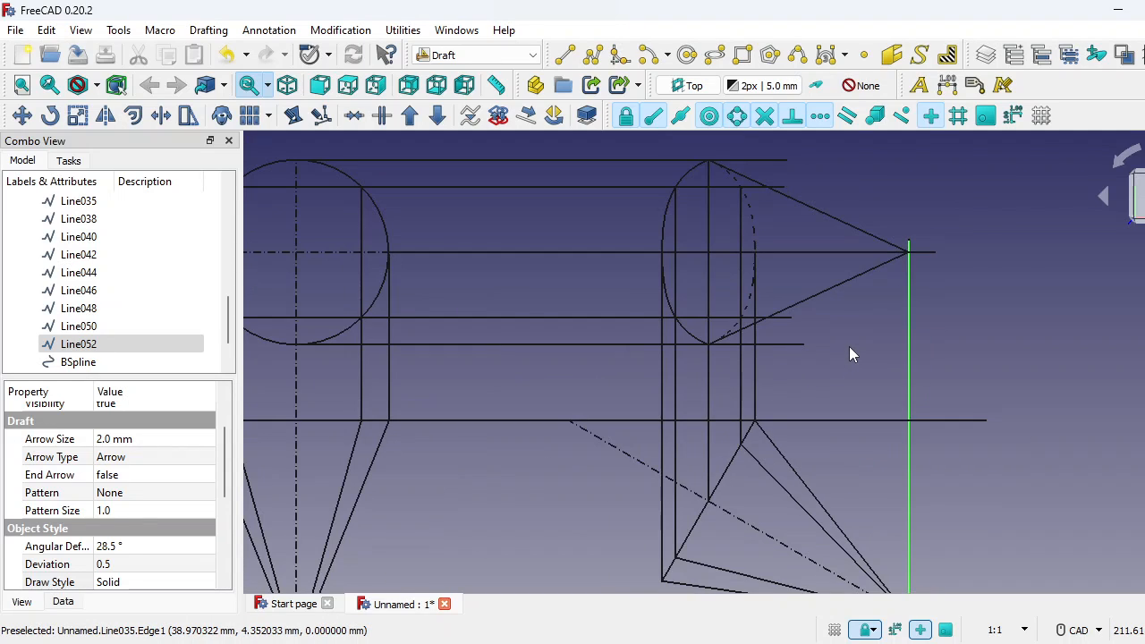
click(874, 252)
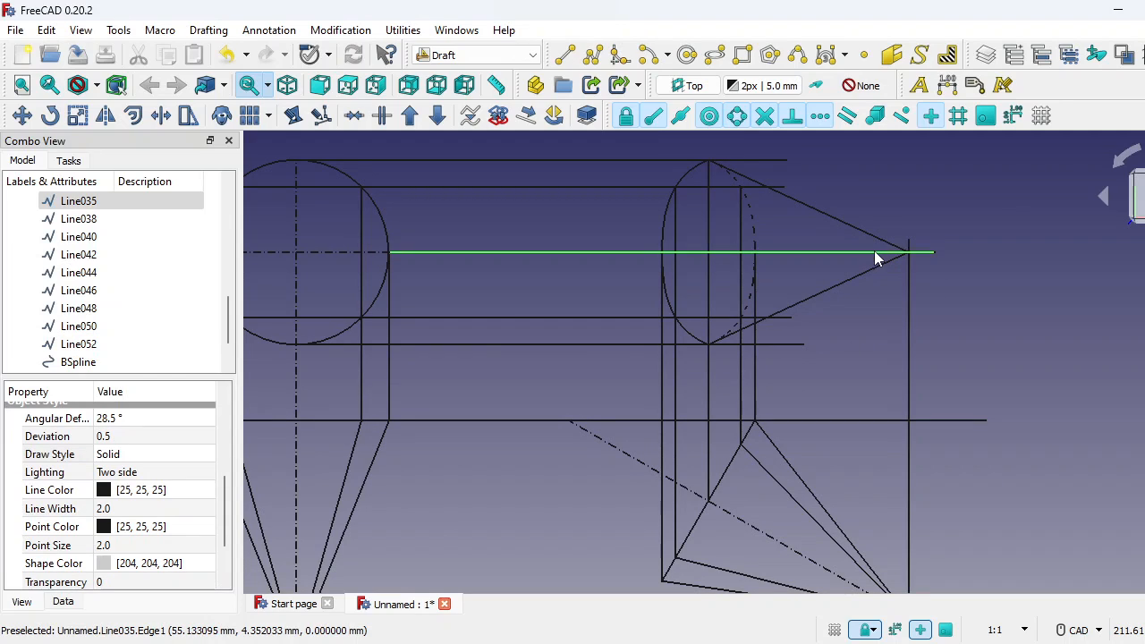
click(161, 116)
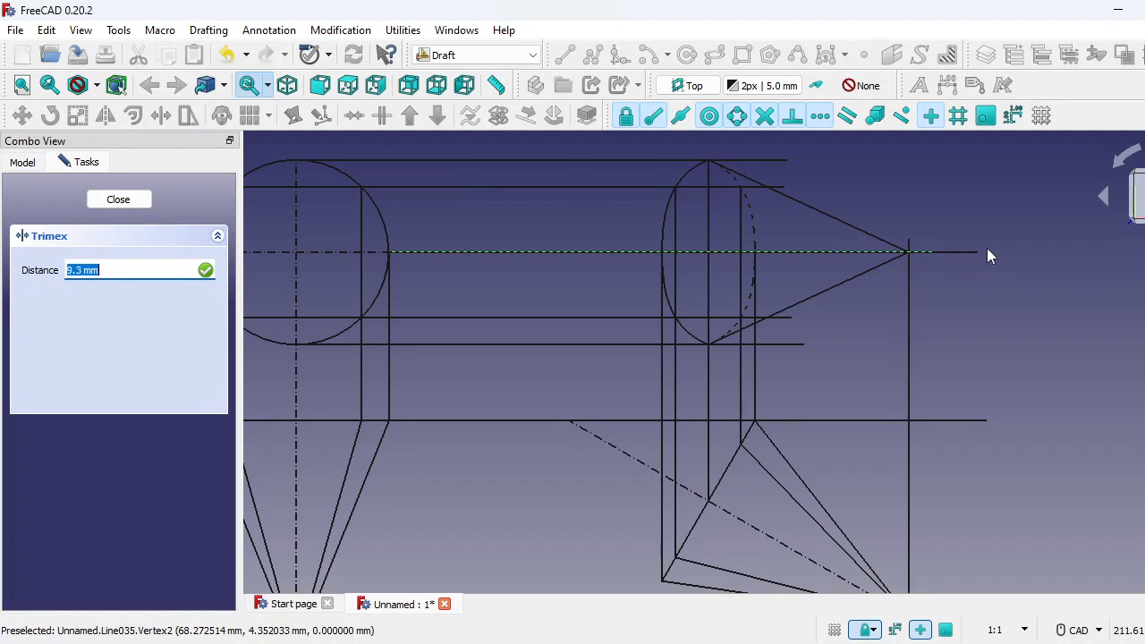
click(911, 276)
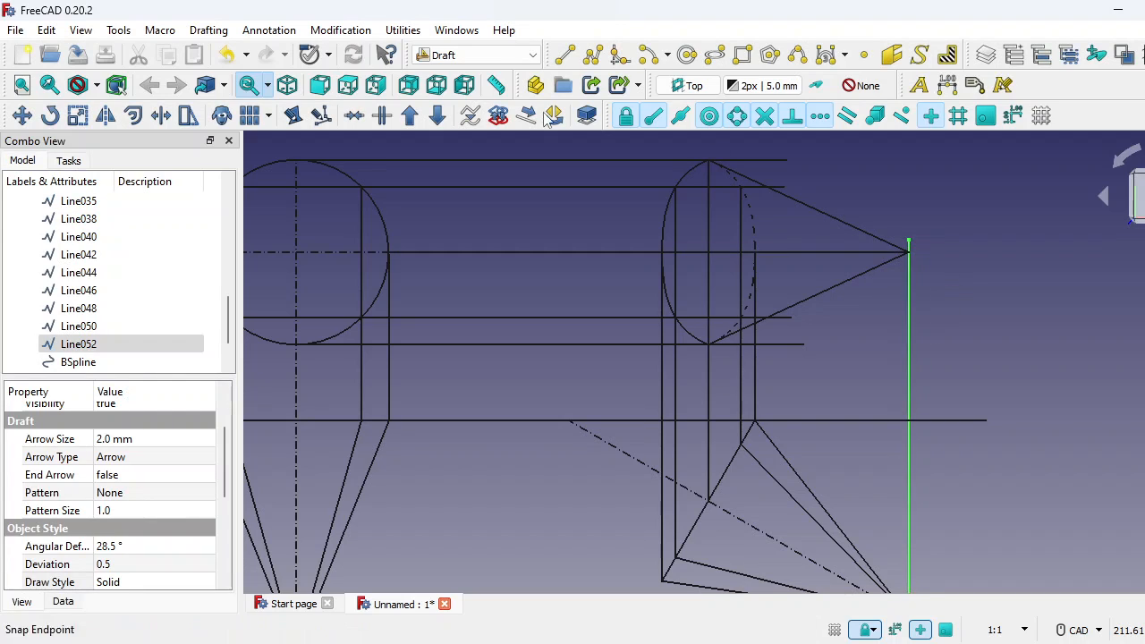
click(161, 116)
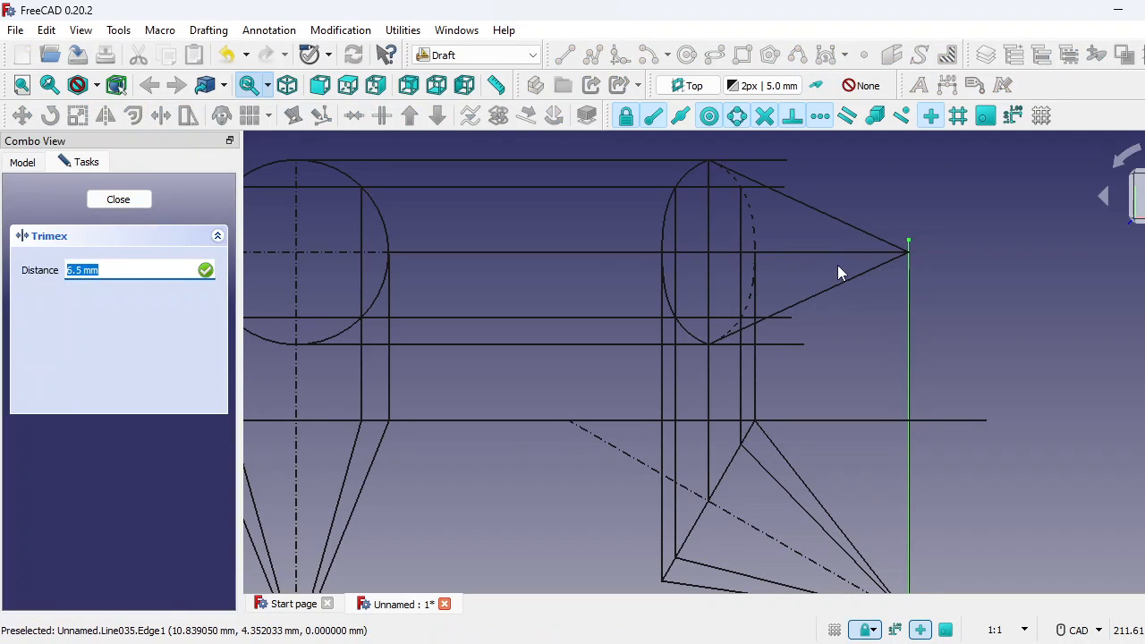
click(859, 251)
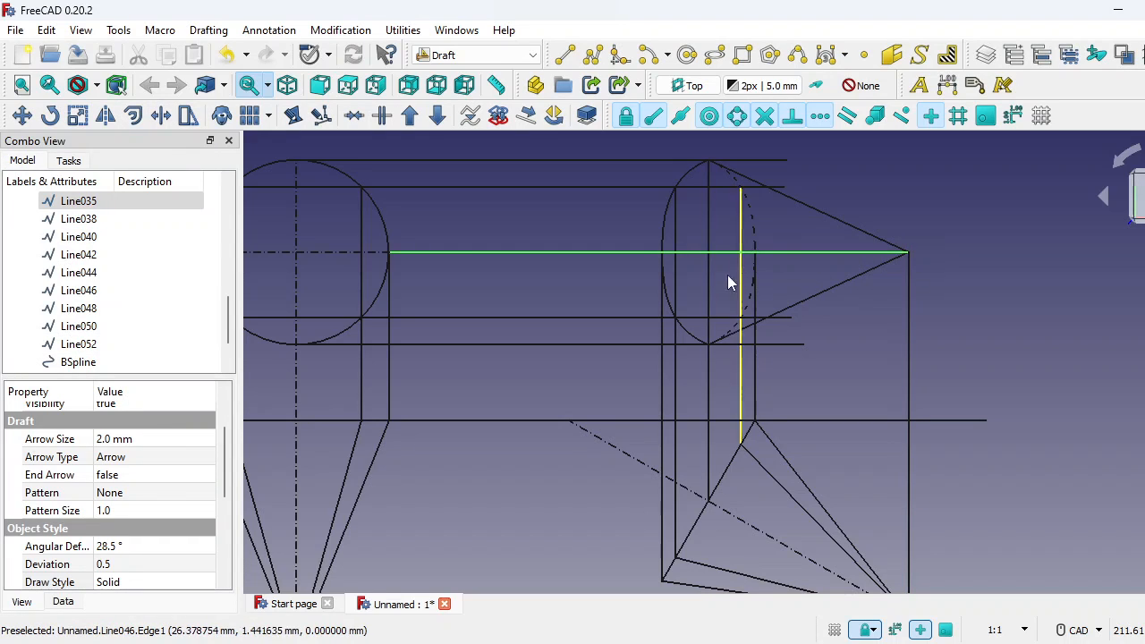
Step: Trim the second-highest and second-lowest horizontal projectors back to the vertical projector through the dashed curve's inner points
click(755, 192)
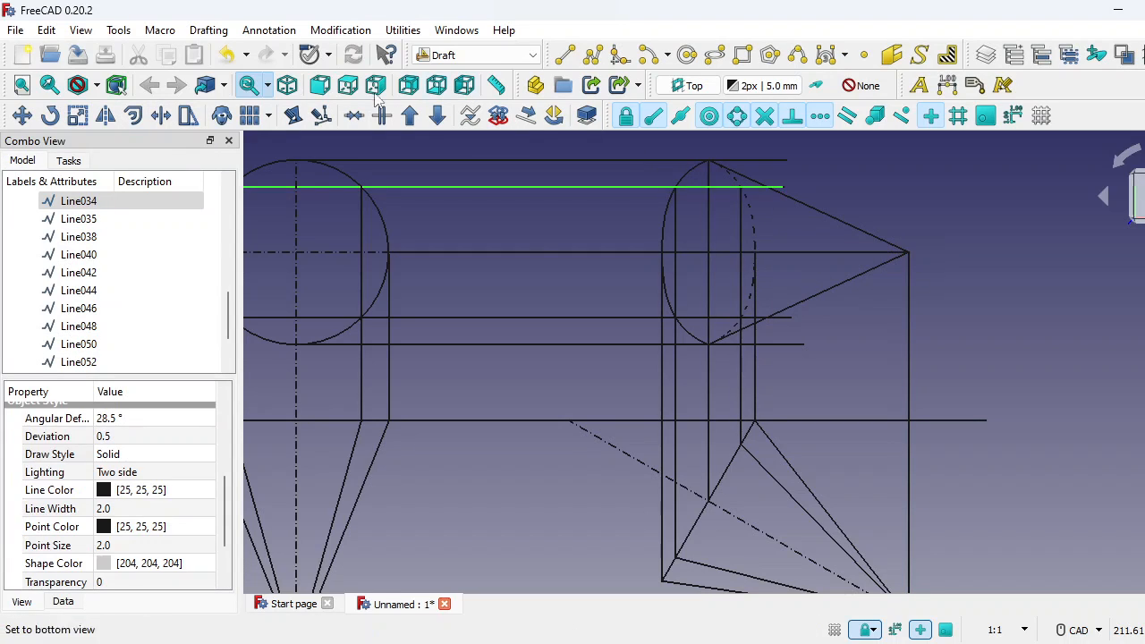
click(160, 115)
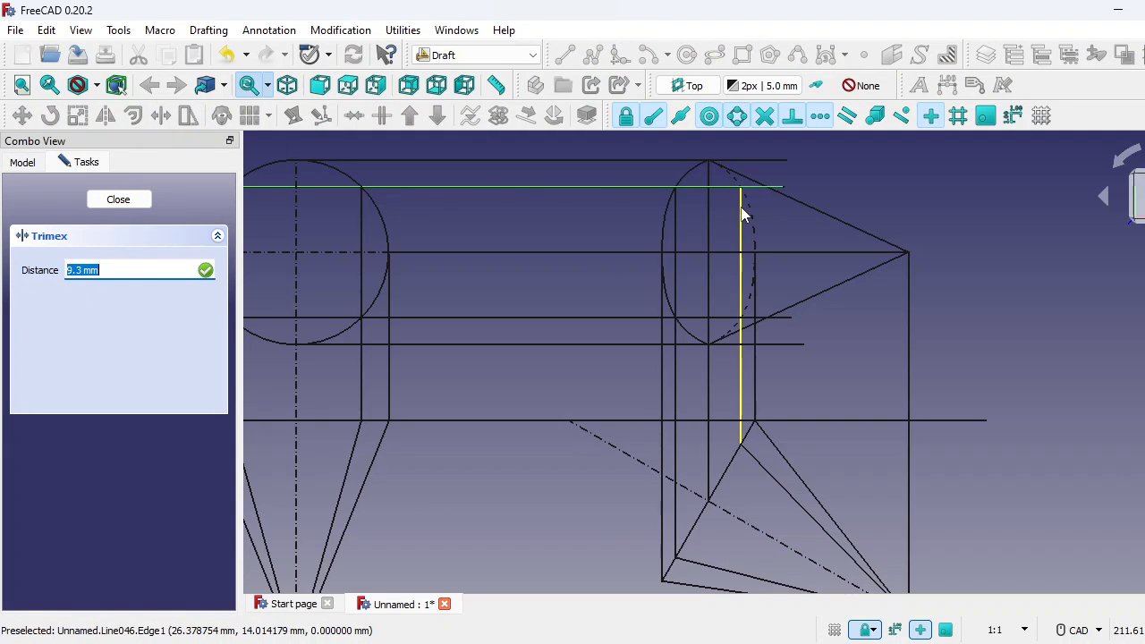
click(743, 214)
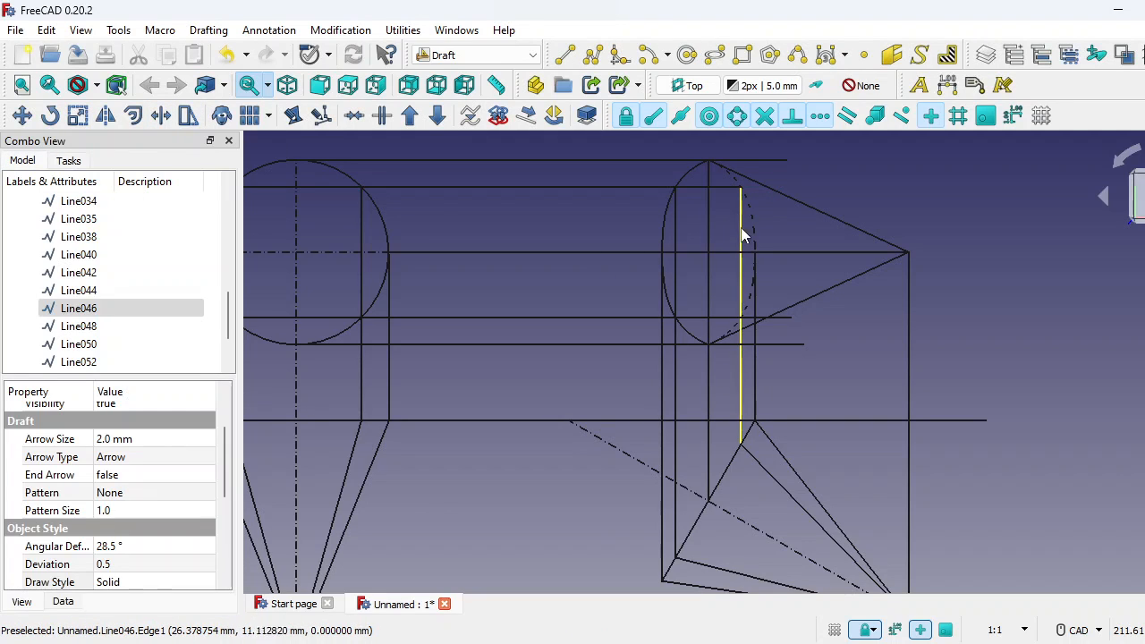
click(783, 319)
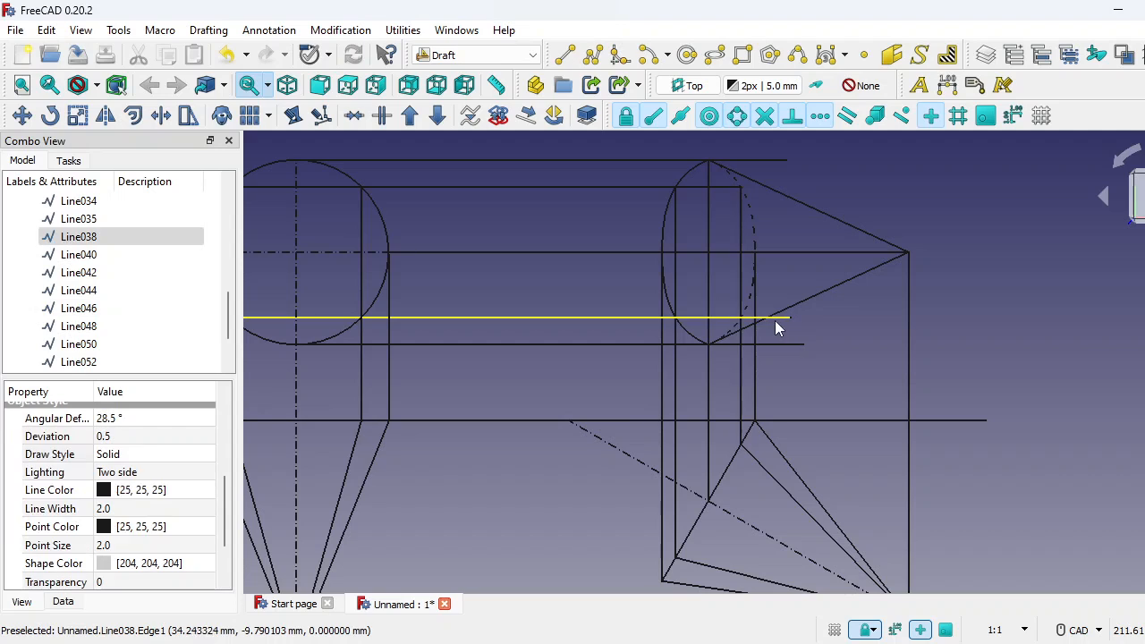
click(160, 115)
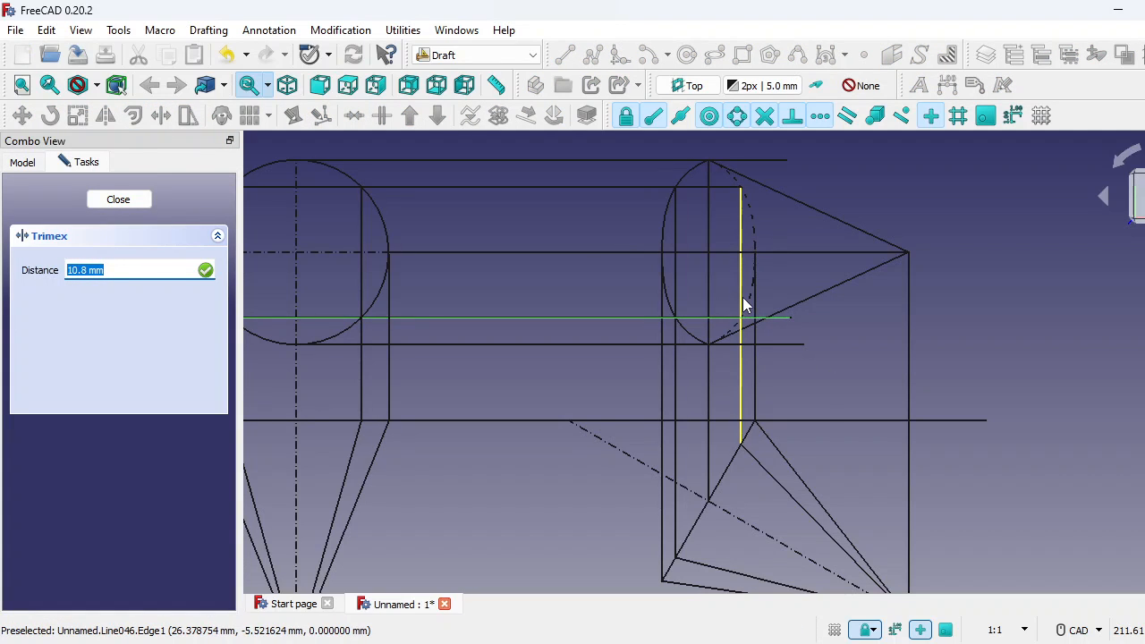
click(742, 305)
Step: Trim the lowest and topmost horizontal projectors back to the vertical projector through the projected base ellipse's centre
click(798, 345)
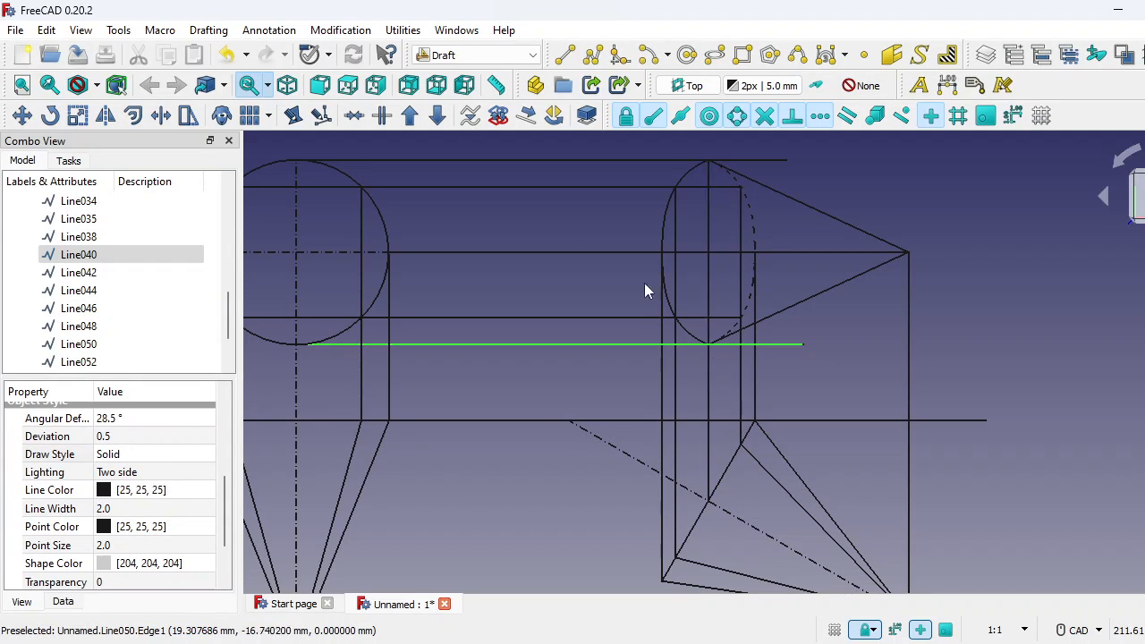
click(161, 116)
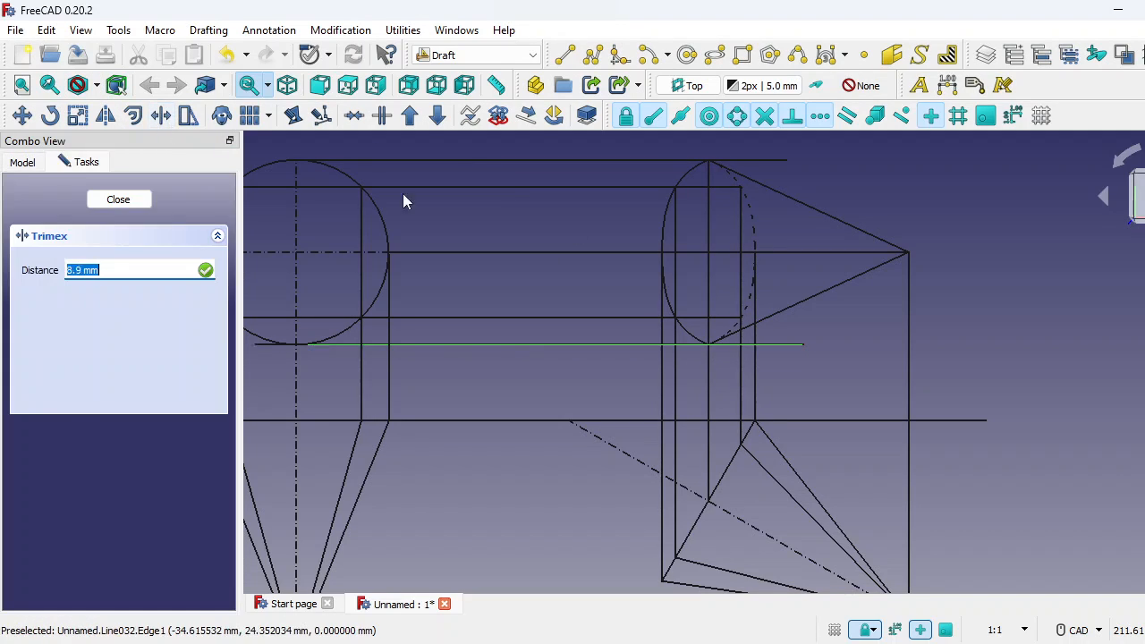
click(708, 293)
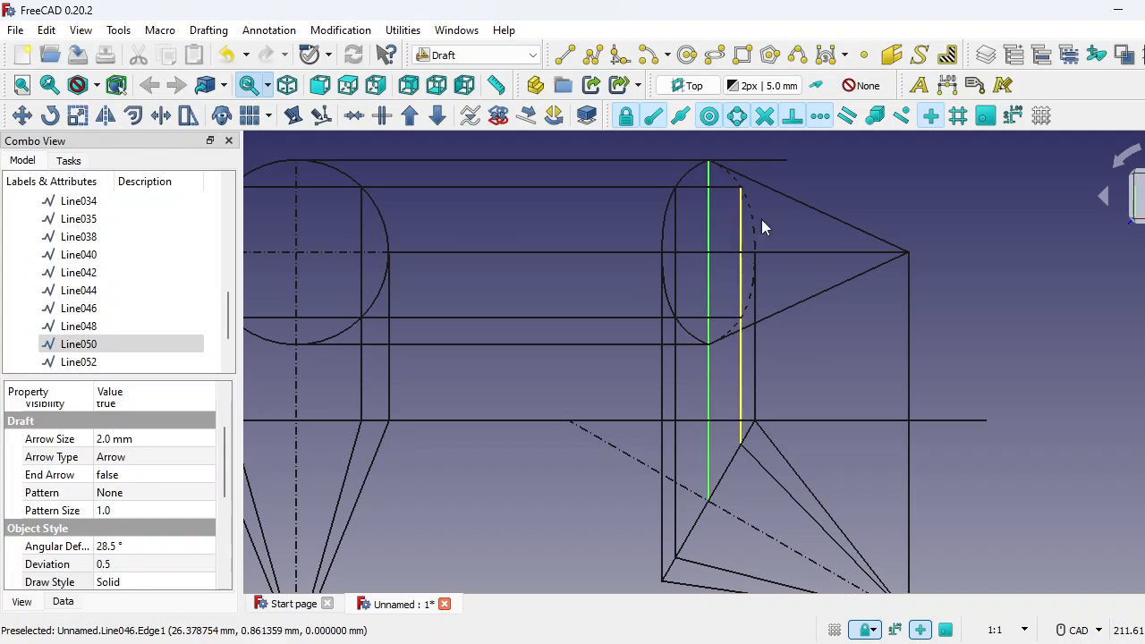
click(762, 159)
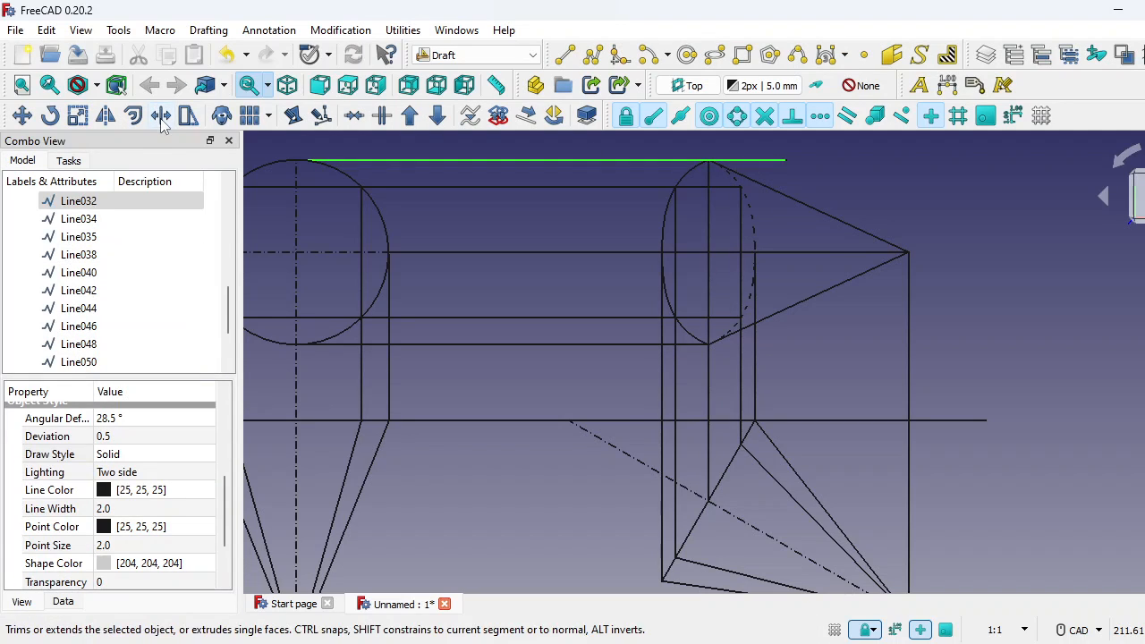
click(161, 115)
click(706, 175)
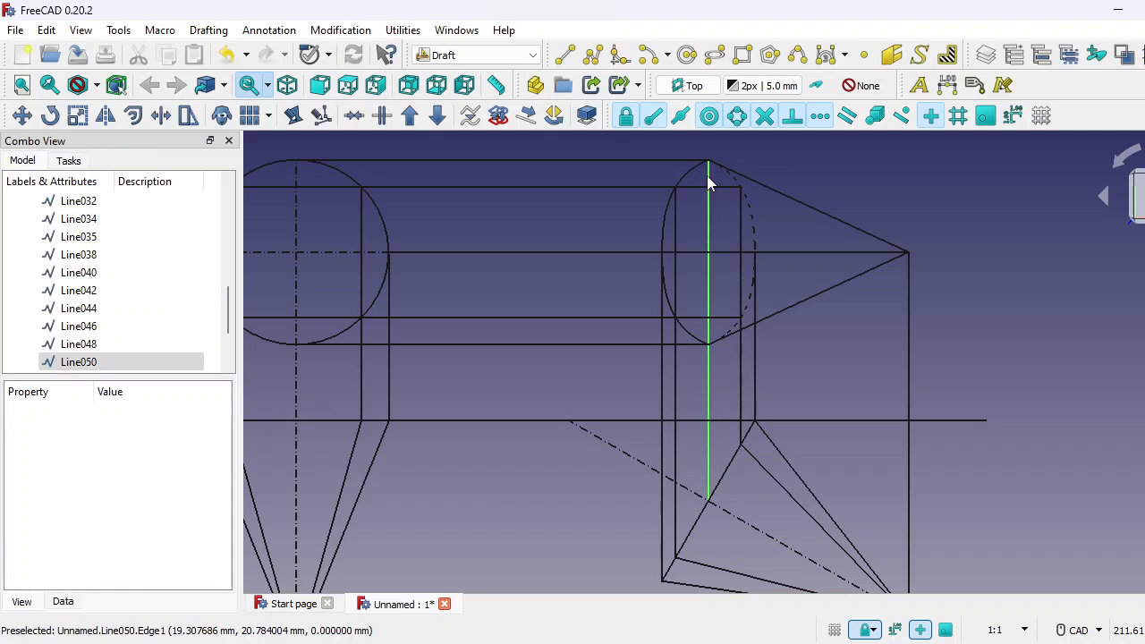
scroll(729, 346, up, 3)
scroll(769, 353, down, 4)
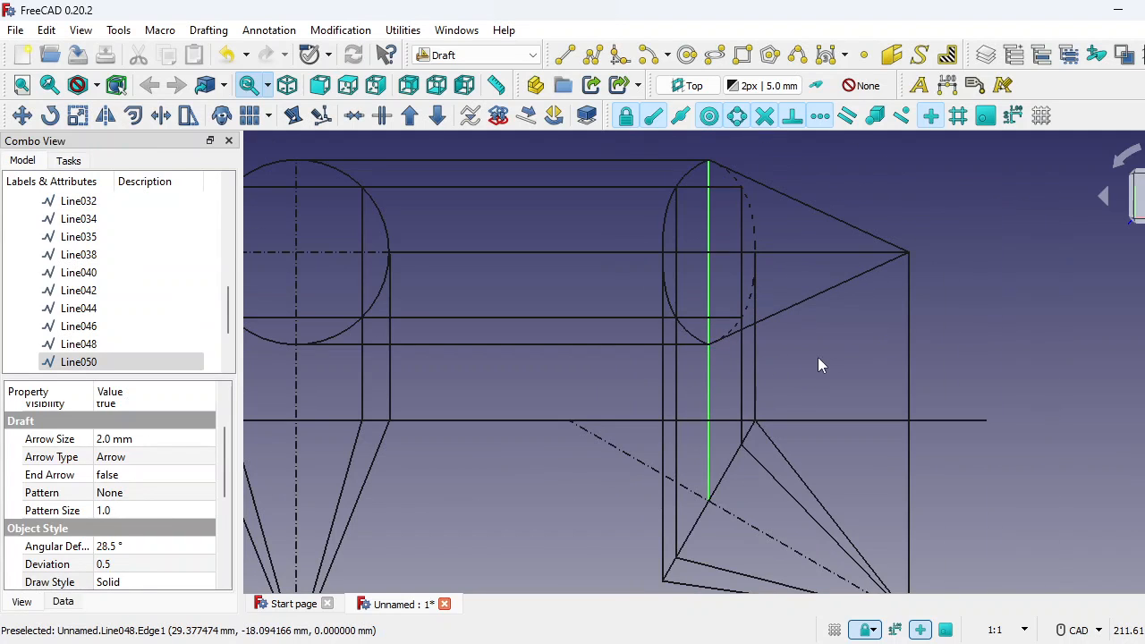
scroll(825, 353, up, 2)
scroll(825, 353, down, 1)
scroll(824, 354, up, 3)
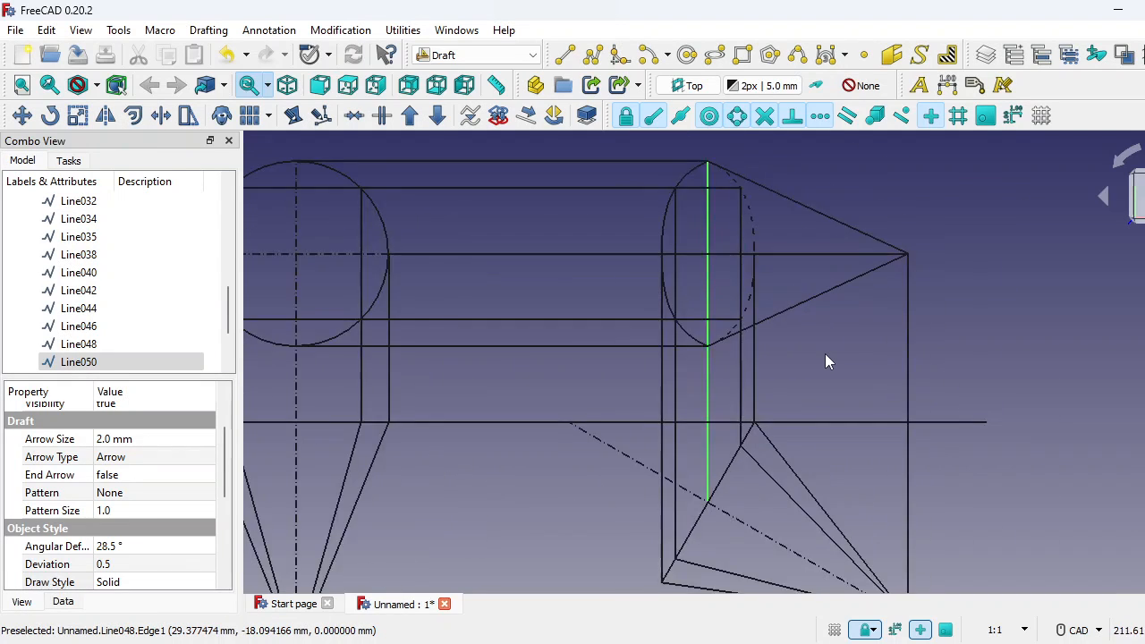
scroll(827, 349, down, 2)
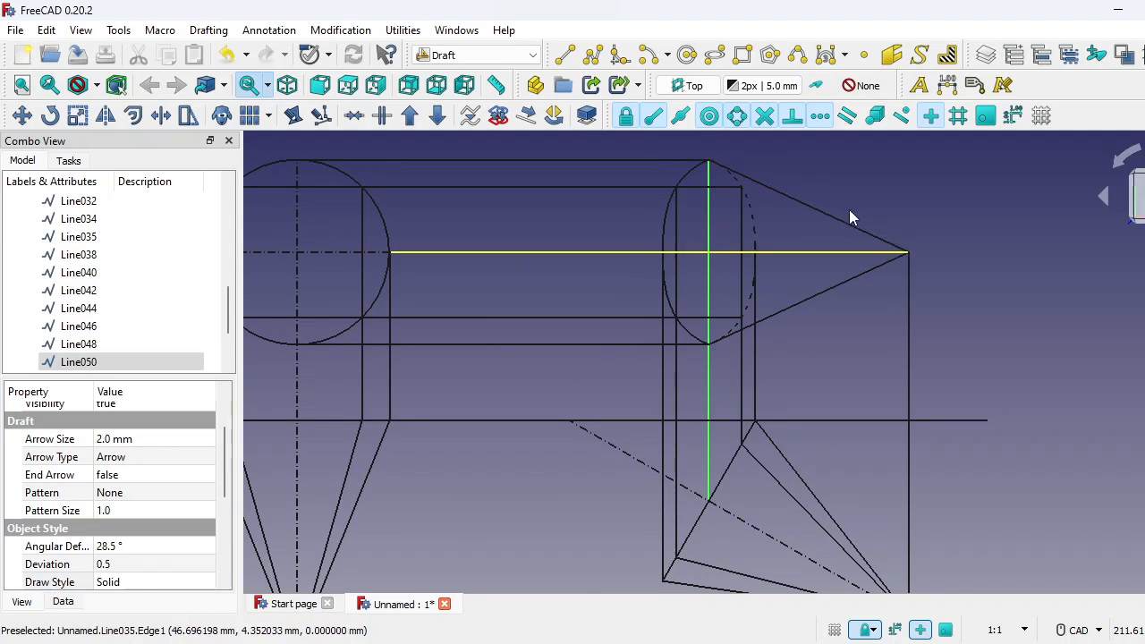
Step: Set the line color of the projected cone's two base curves and two slanted outlines to red (#ff0000) and deselect them
click(666, 223)
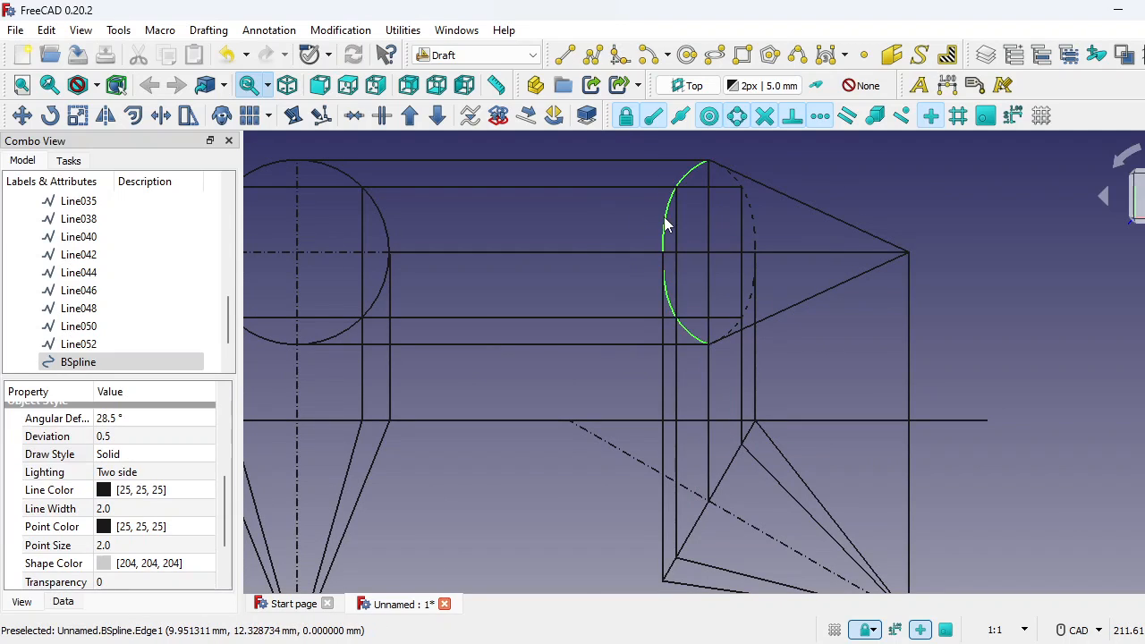
ctrl+click(751, 230)
ctrl+click(788, 198)
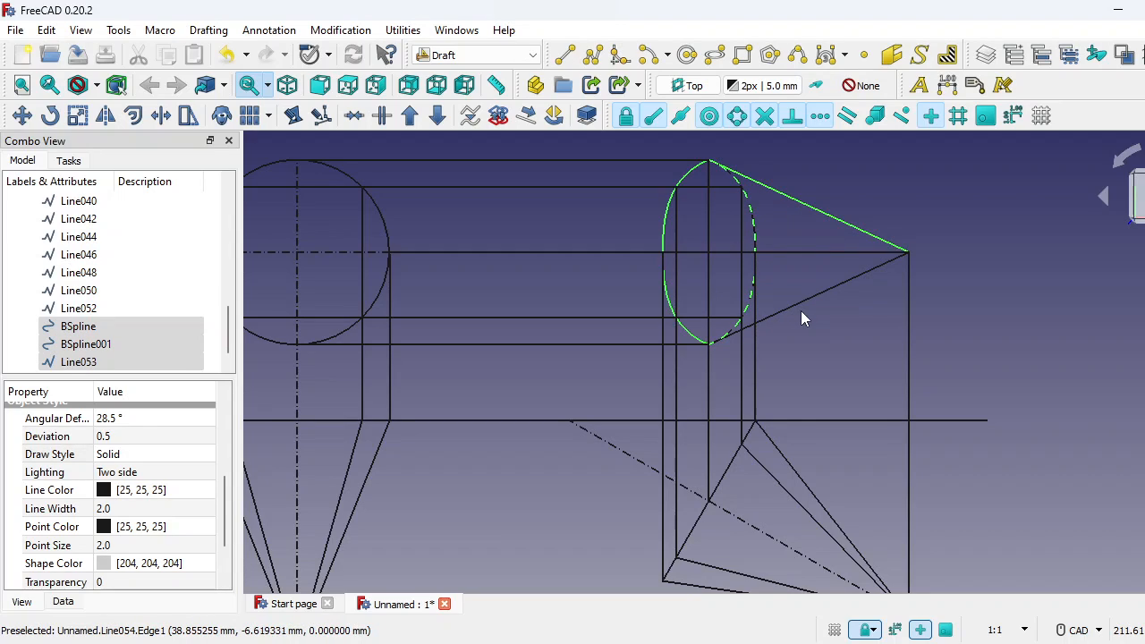
ctrl+click(802, 305)
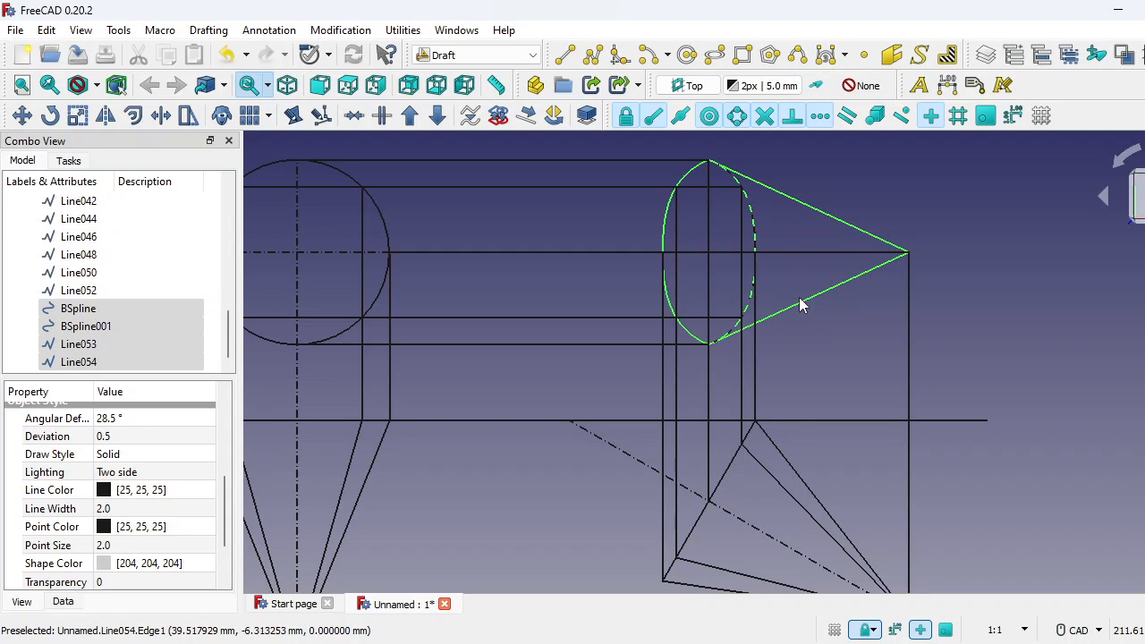
click(117, 488)
click(143, 501)
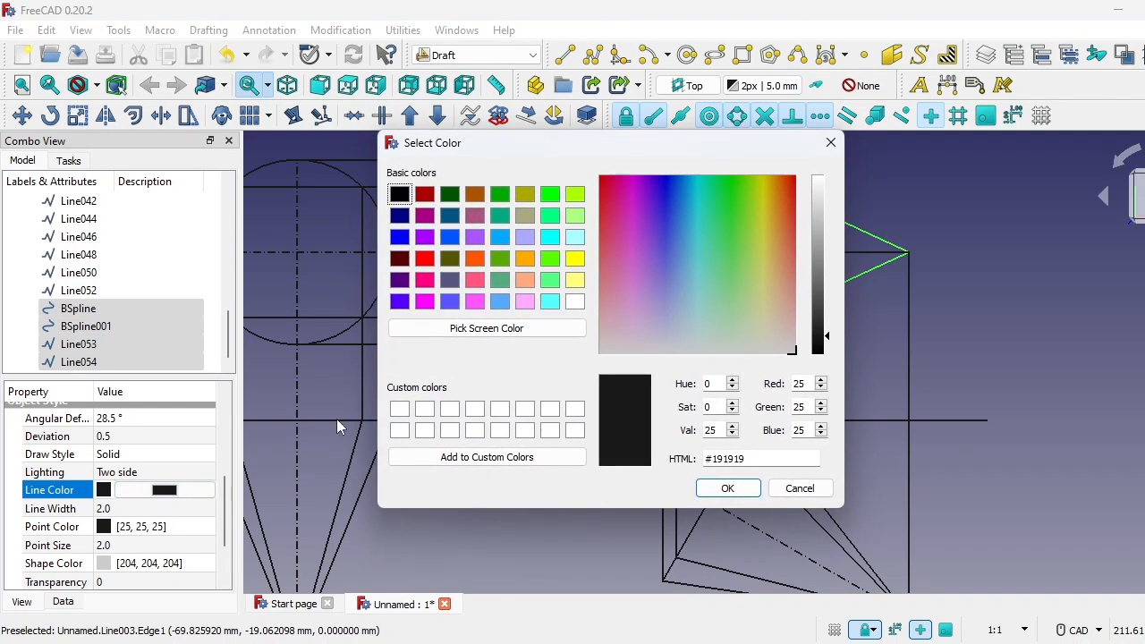
click(424, 259)
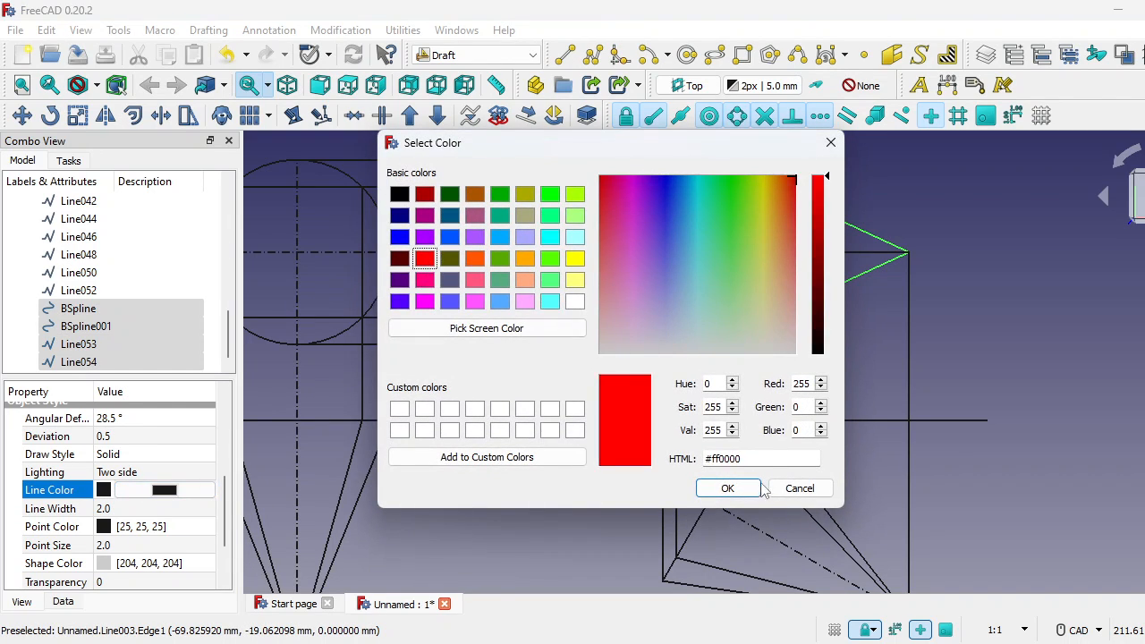
click(727, 487)
click(968, 371)
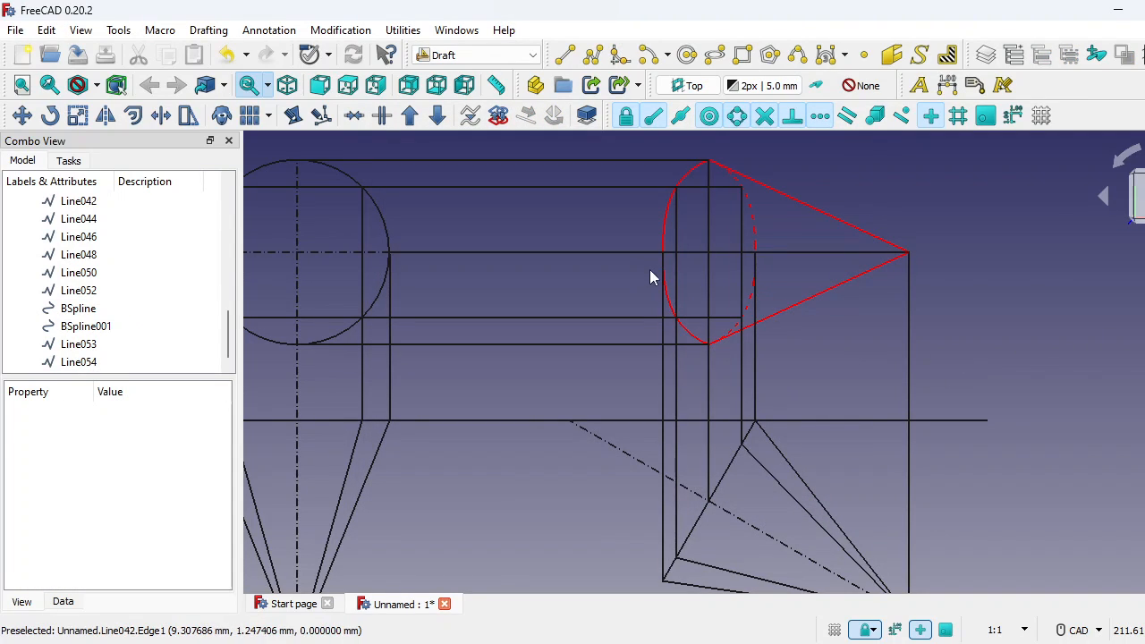
Step: Trim the centre horizontal projector back to the vertical projector at the projected base ellipse's leftmost point
scroll(719, 268, up, 4)
scroll(721, 234, down, 3)
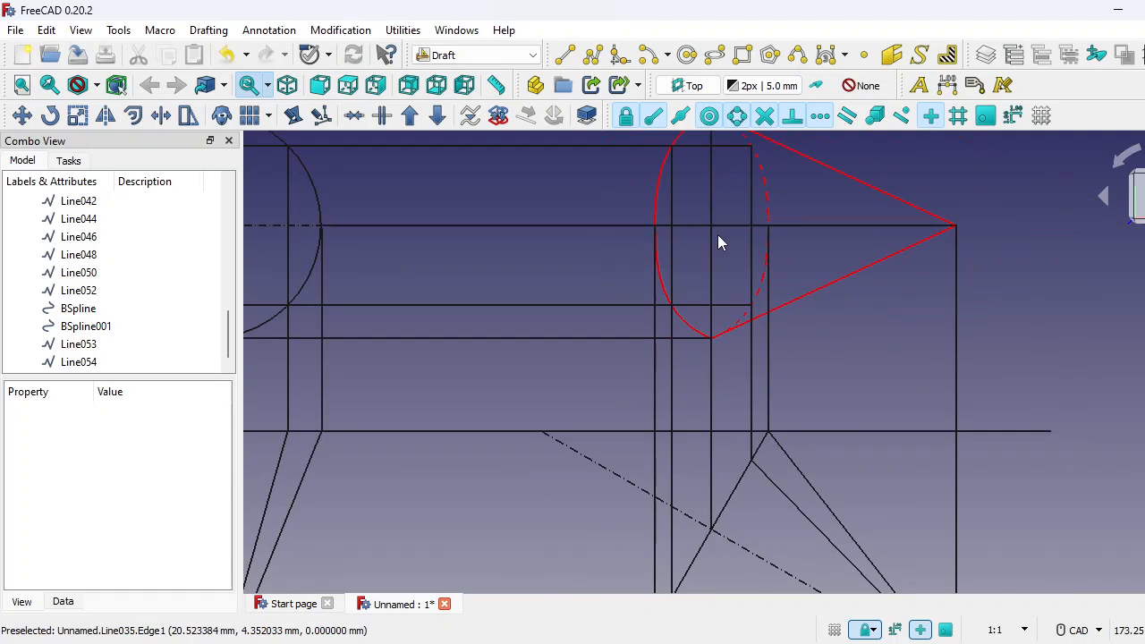
click(836, 225)
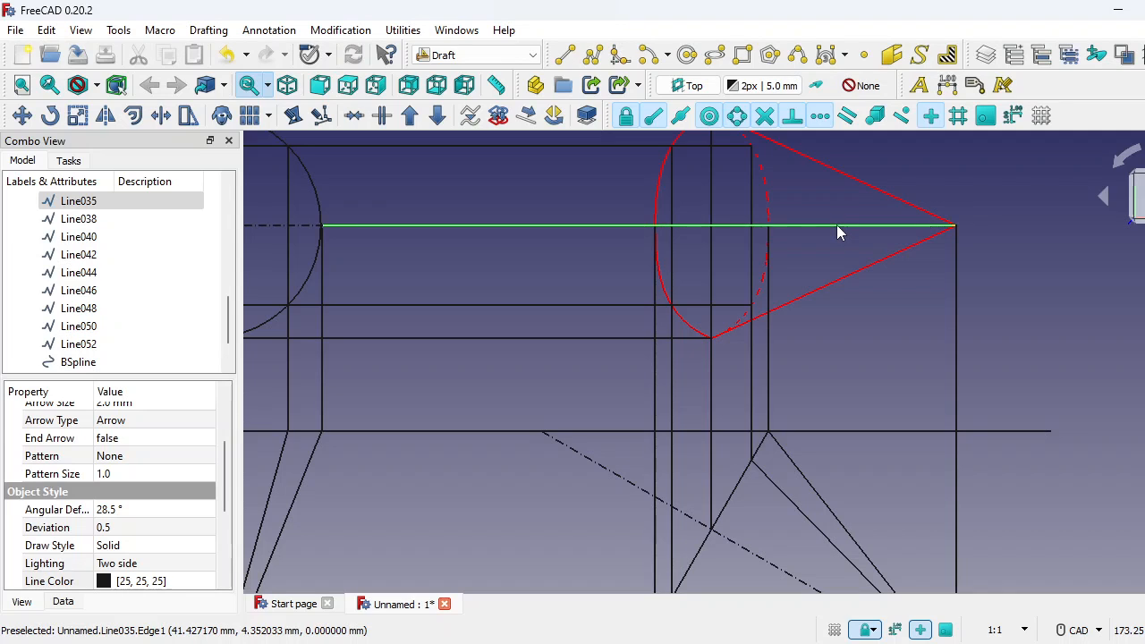
click(160, 116)
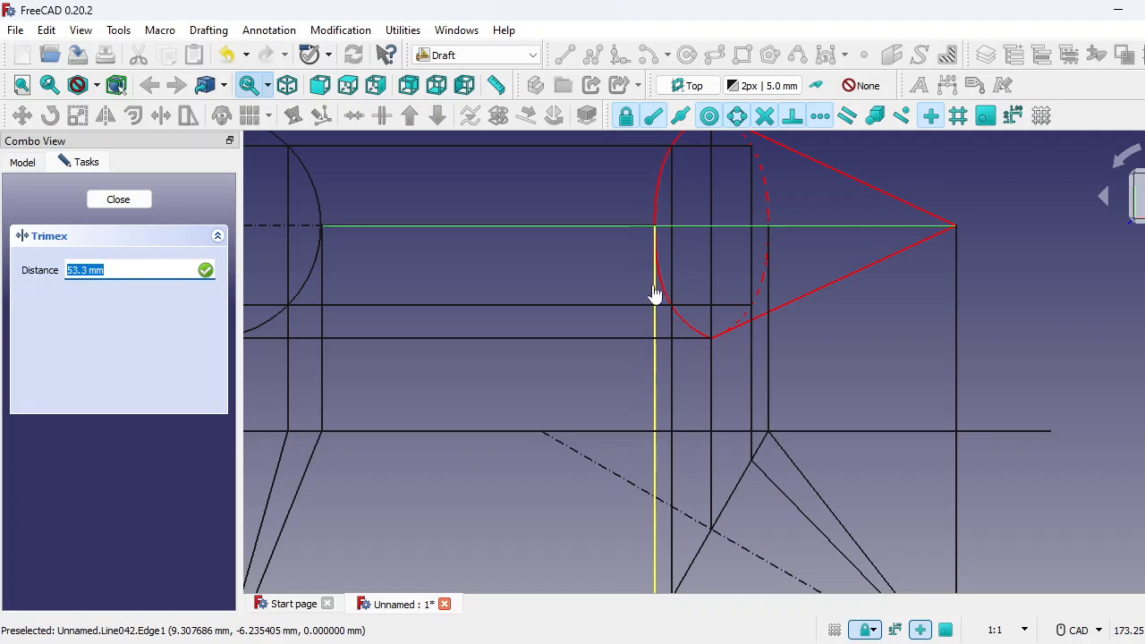
click(655, 291)
Step: Draw the projected cone's axis line from the base ellipse's leftmost point to the apex
click(565, 55)
click(654, 227)
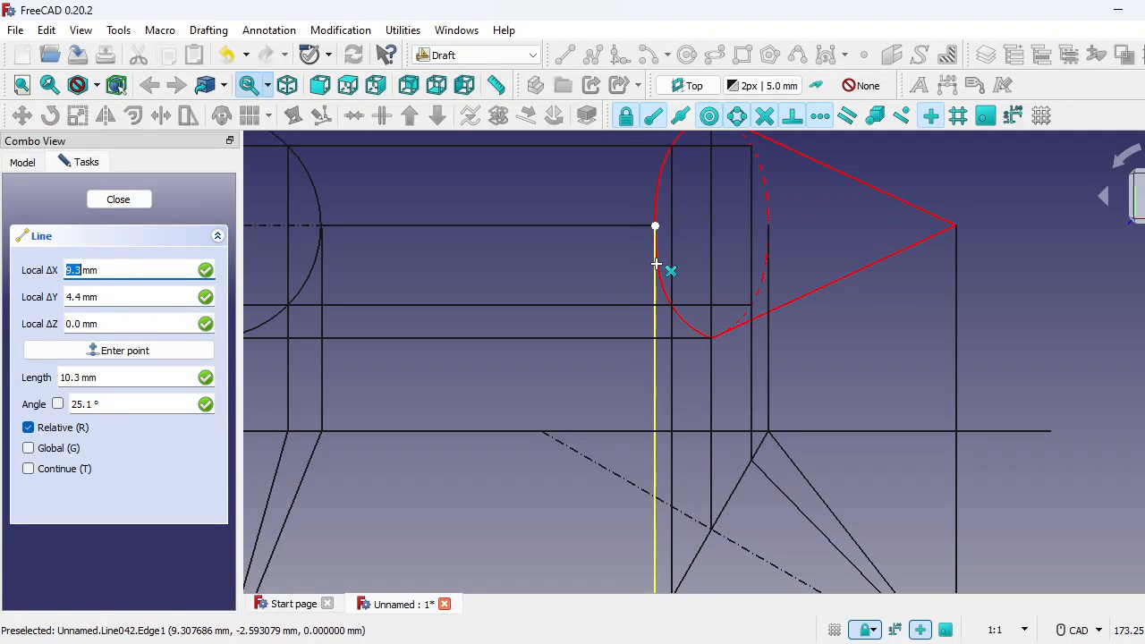
click(956, 239)
Step: Set the projected cone's axis line to the Dashdot draw style and yellow line color (#ffff00), and deselect it
click(852, 226)
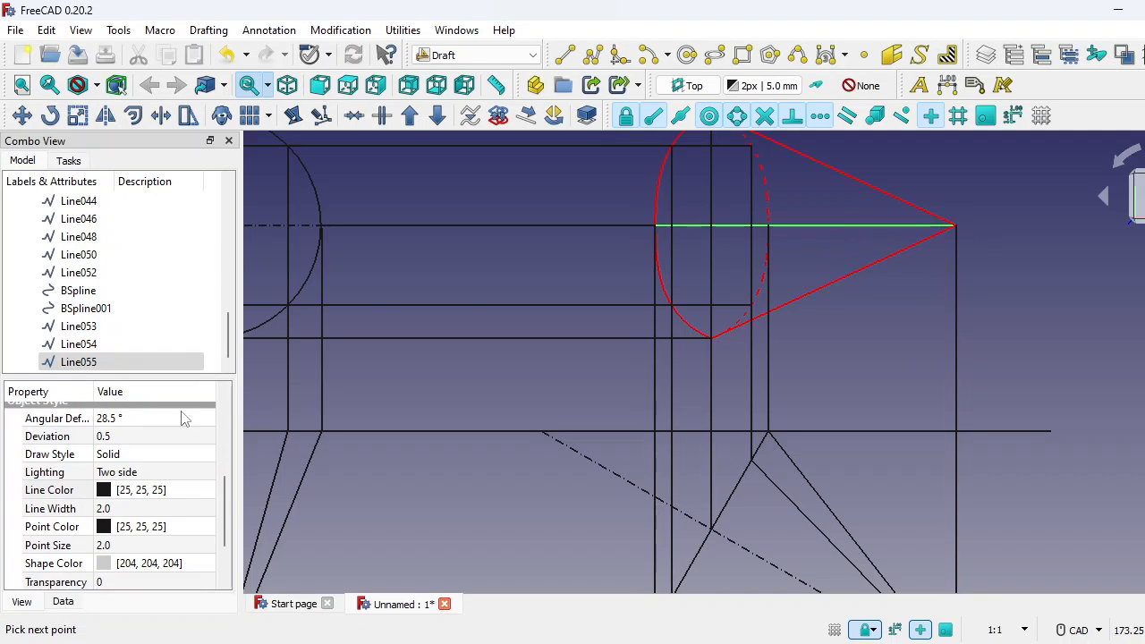
drag(228, 503, 229, 522)
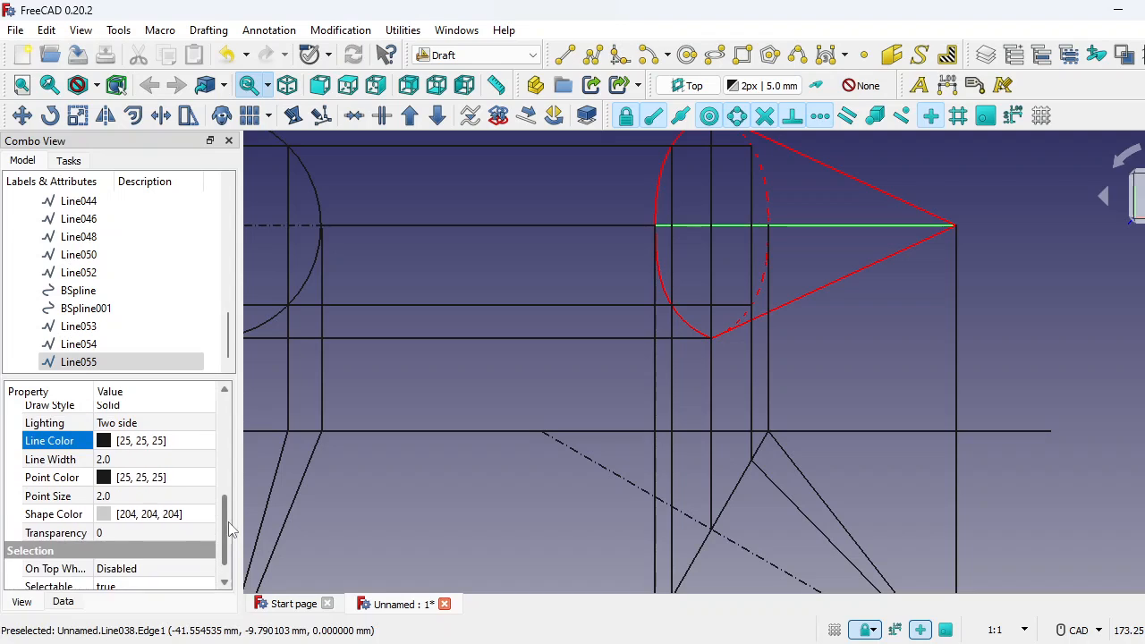
scroll(185, 498, up, 1)
click(188, 464)
click(208, 463)
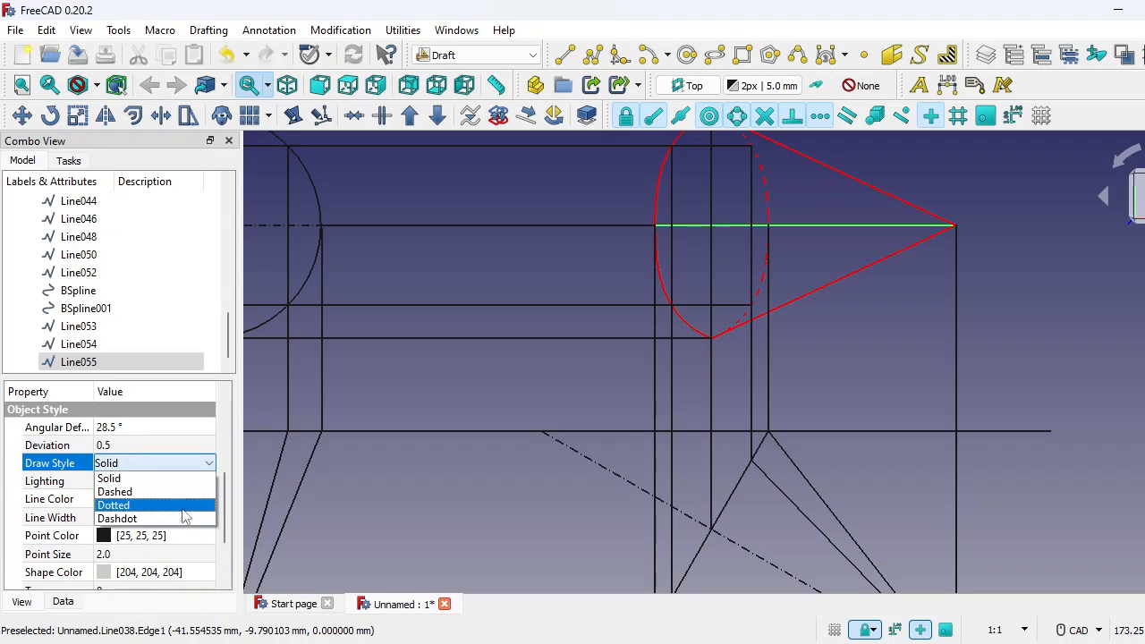
click(182, 519)
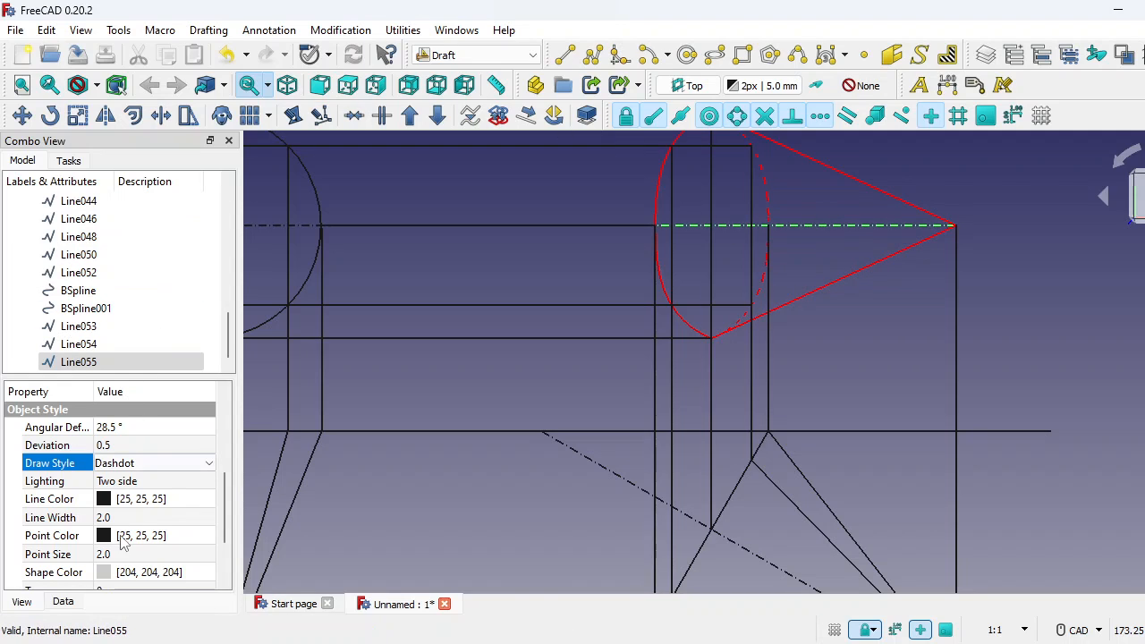
click(134, 504)
click(179, 504)
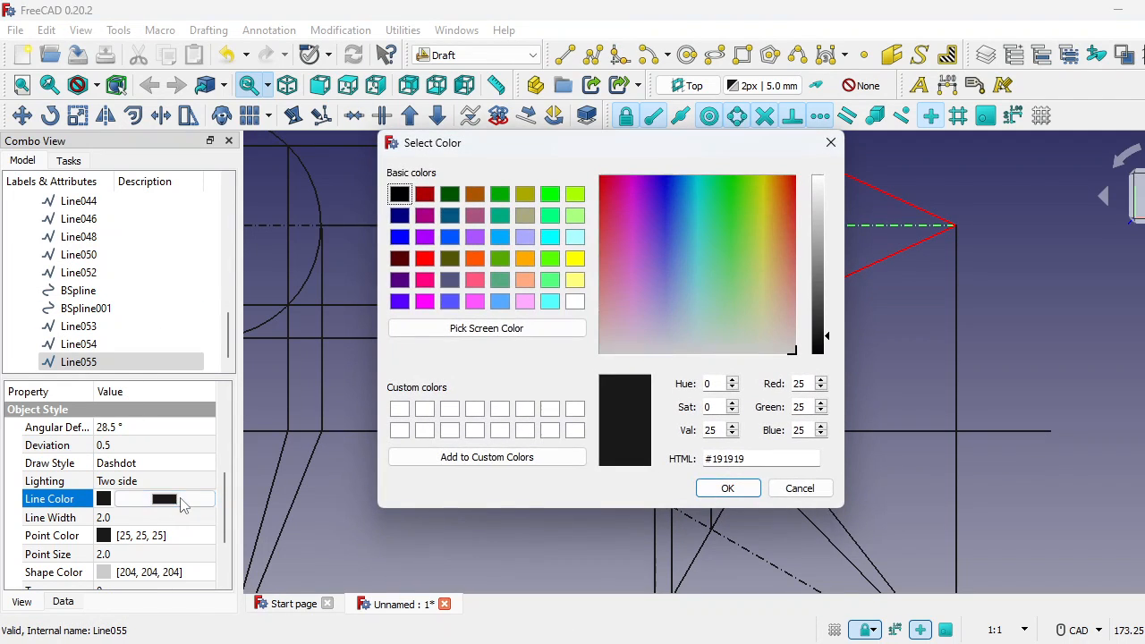
click(574, 258)
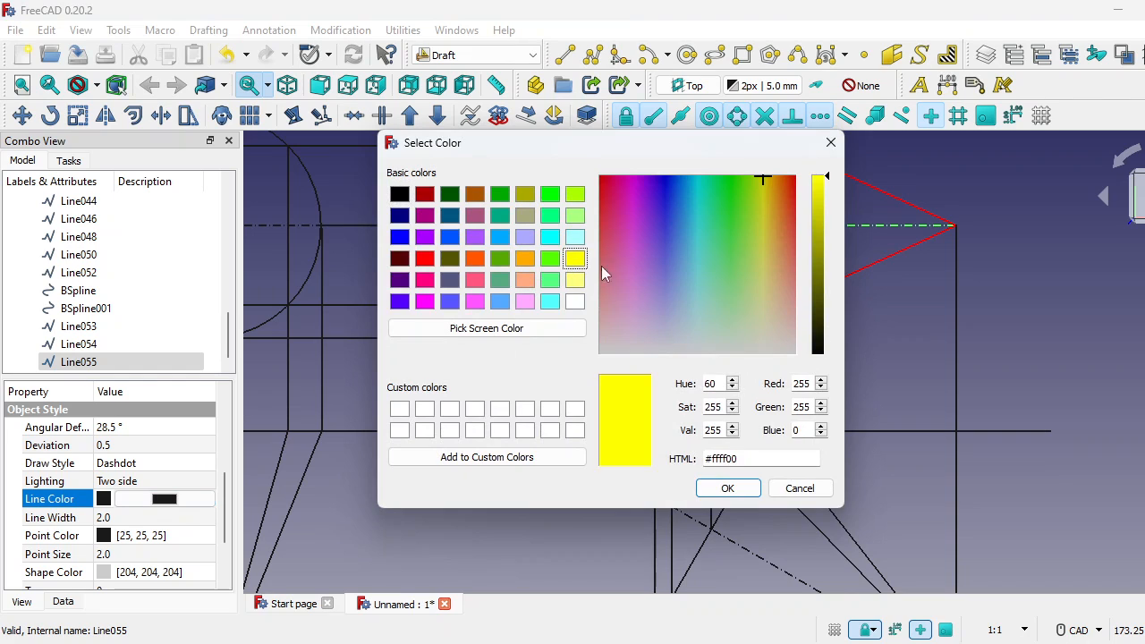
click(725, 488)
click(926, 329)
Step: Set the line width of the projected cone's two base curves, two slanted outlines and axis line to 3 and deselect them
scroll(926, 329, down, 3)
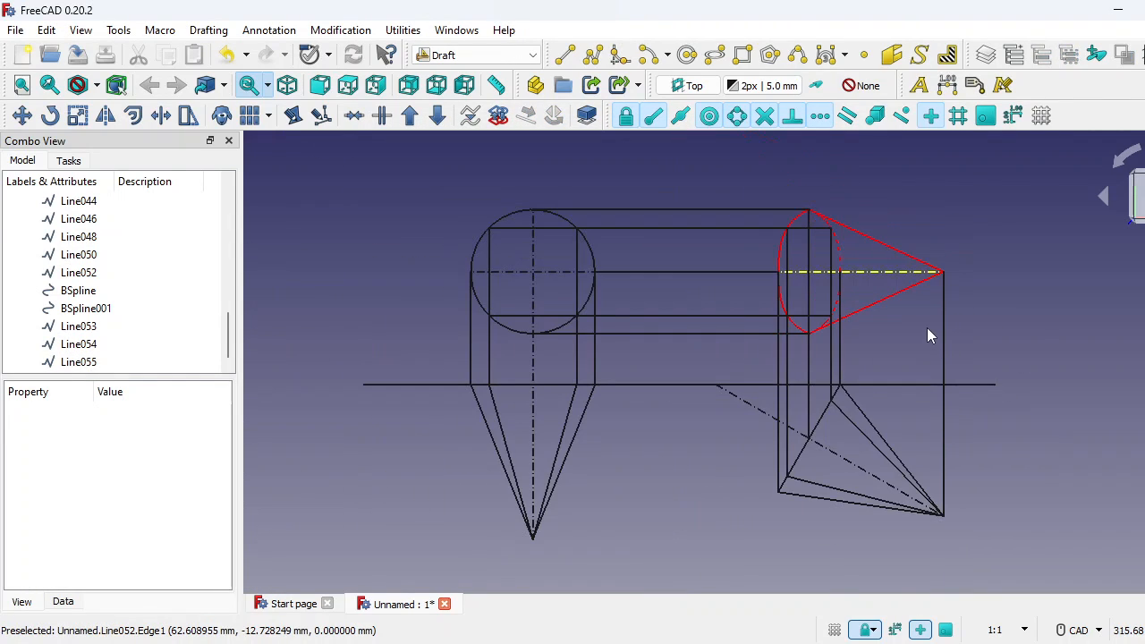
scroll(908, 317, down, 2)
scroll(876, 313, up, 7)
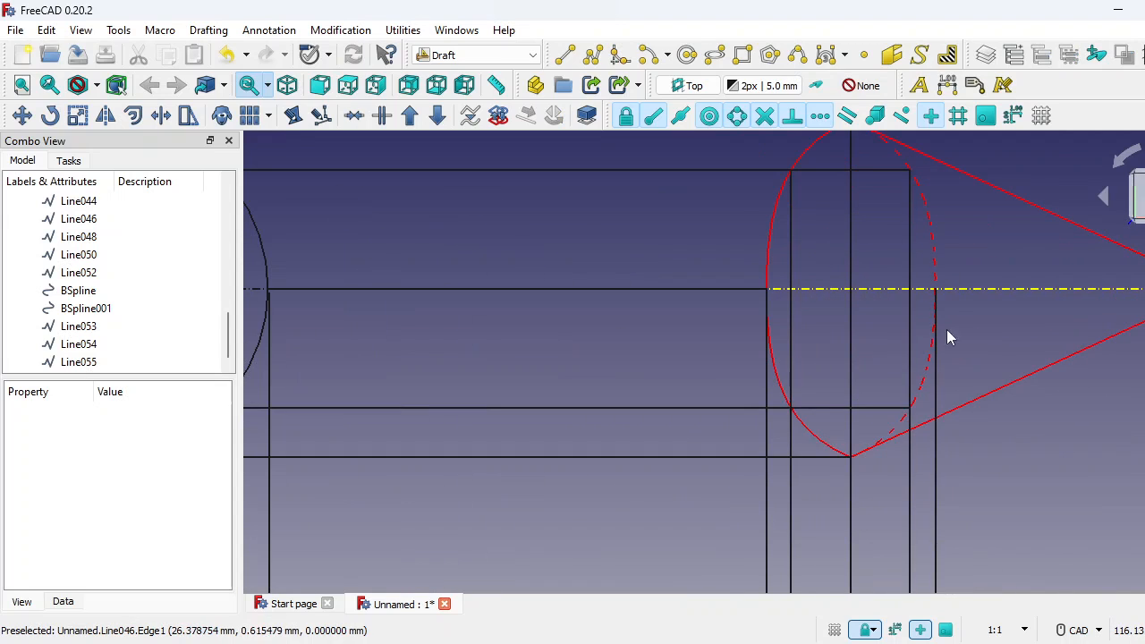
scroll(939, 340, down, 3)
scroll(954, 325, down, 1)
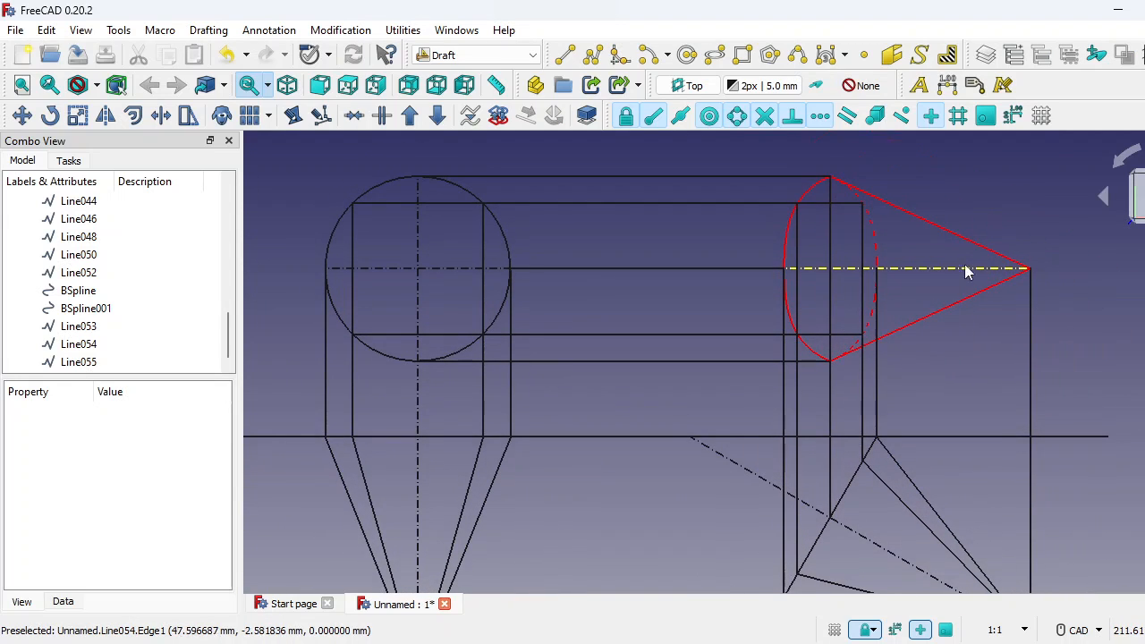
click(917, 220)
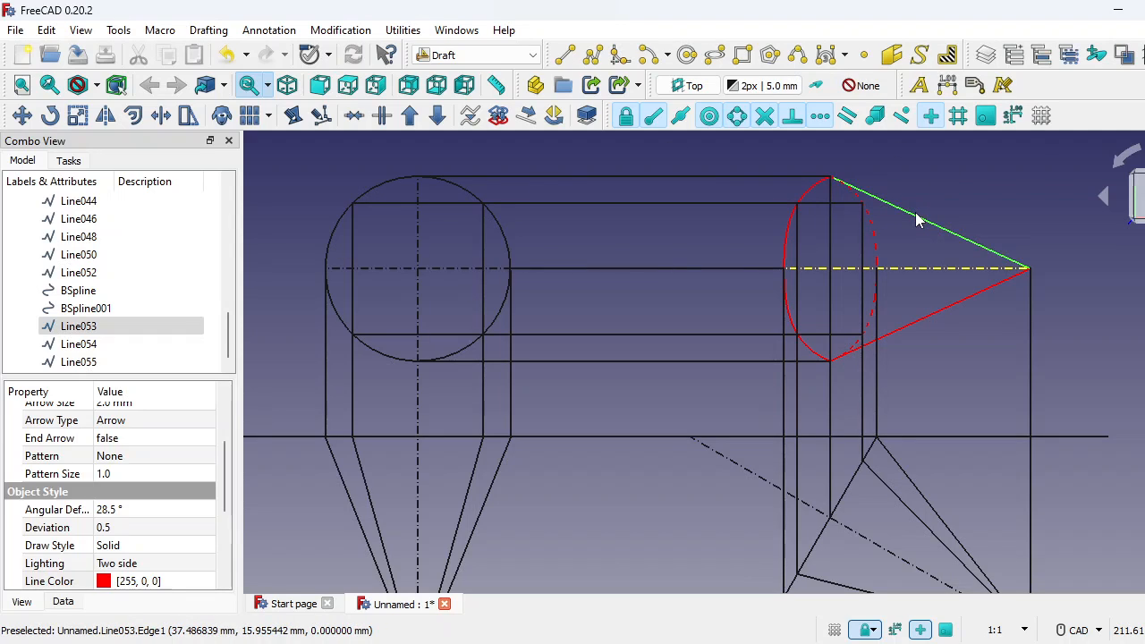
ctrl+click(874, 239)
ctrl+click(789, 224)
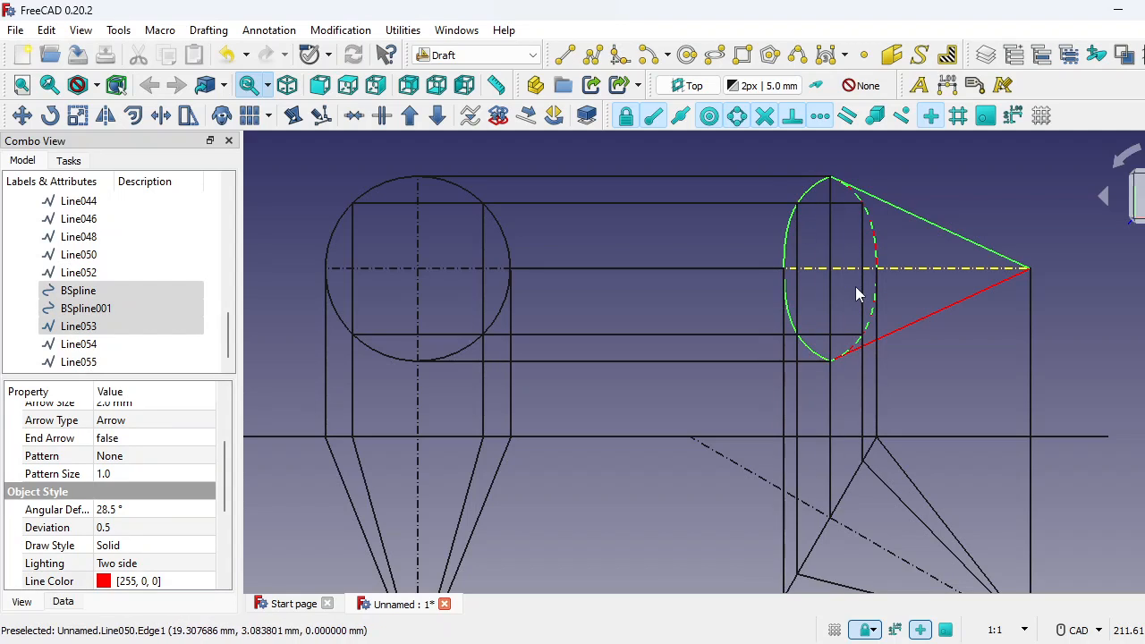
ctrl+click(920, 323)
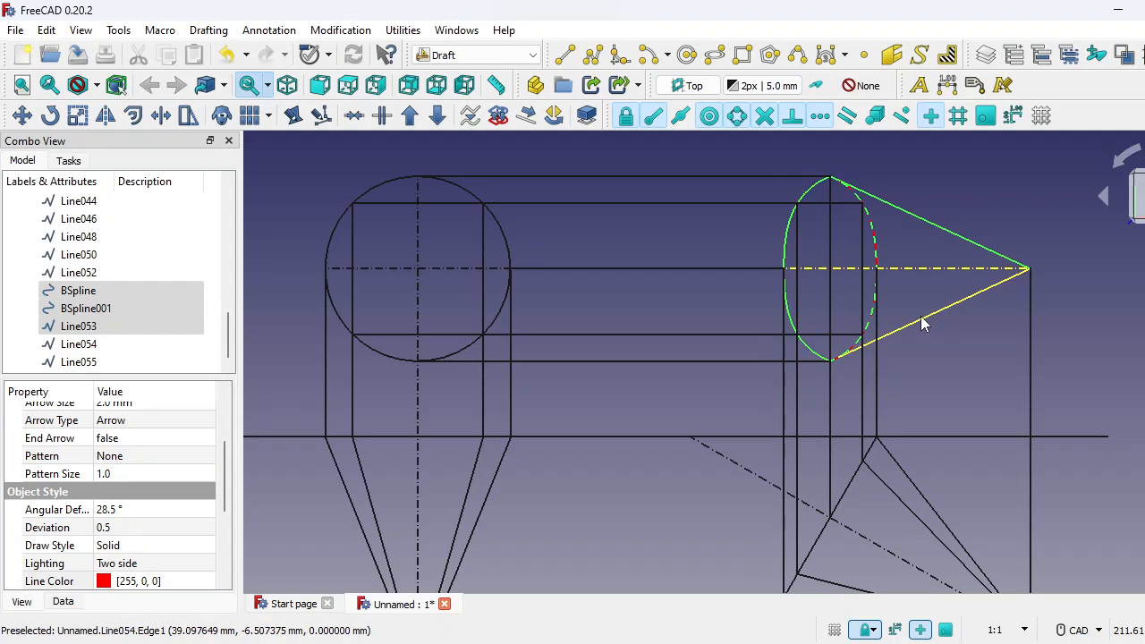
ctrl+click(977, 267)
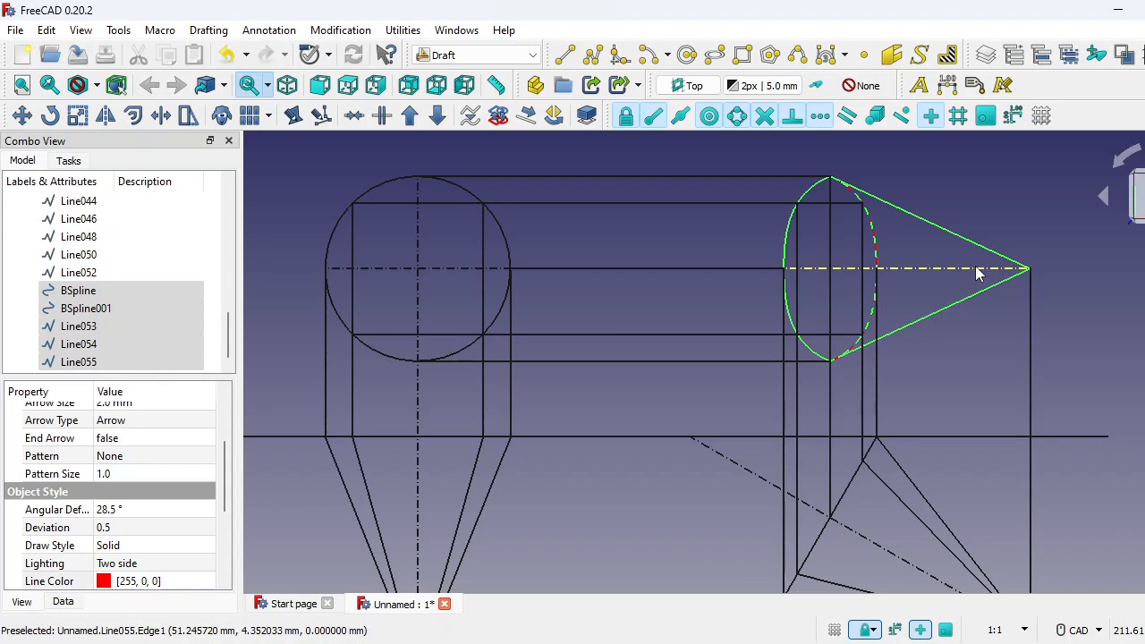
drag(230, 472, 227, 535)
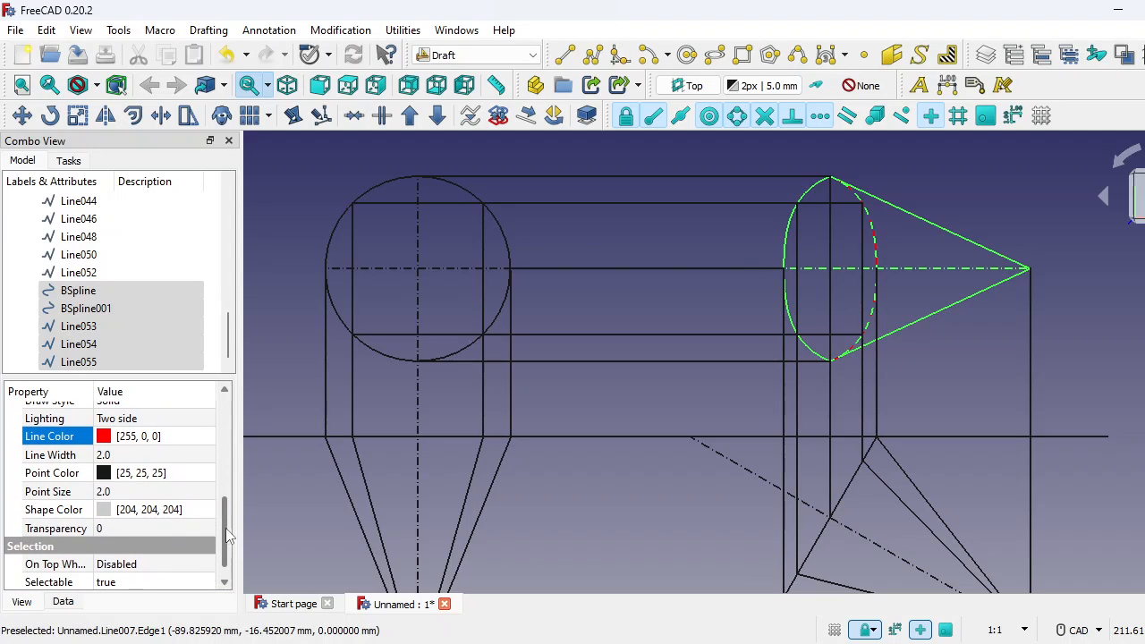
click(107, 454)
text(3)
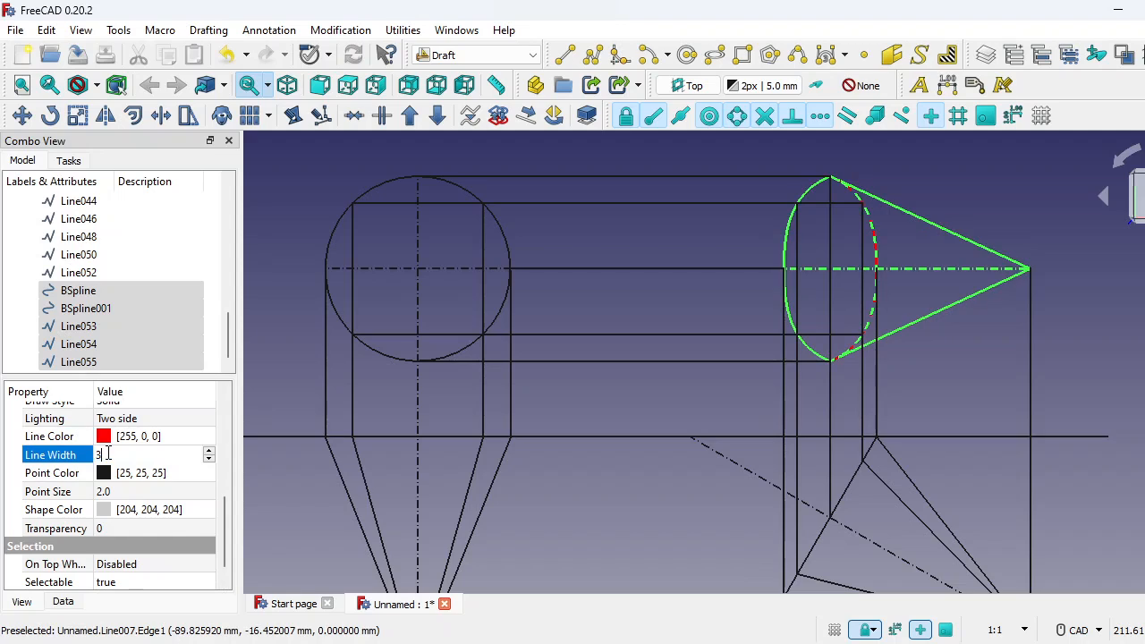
click(1109, 358)
scroll(1108, 358, down, 2)
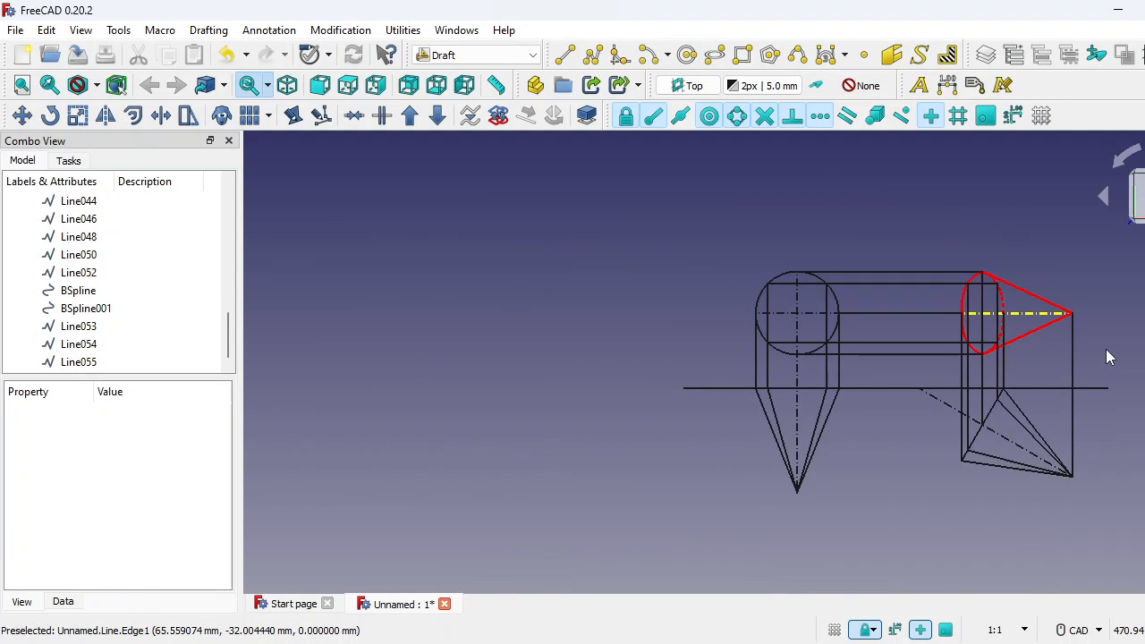
middle_drag(1113, 391, 1108, 346)
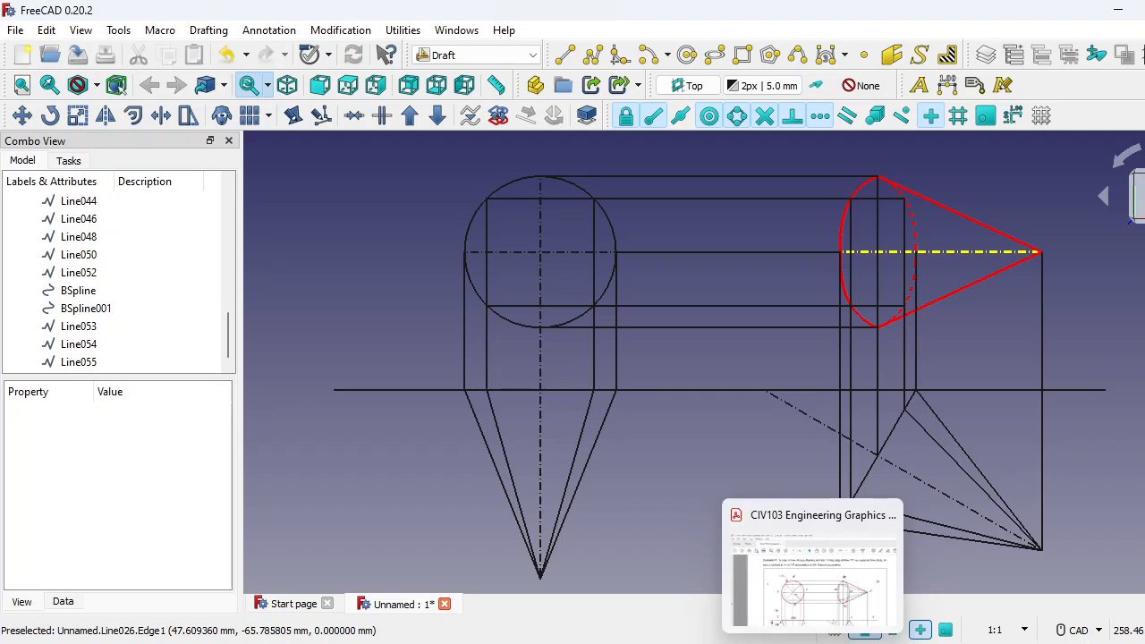
Step: Check the point labels in the CIV103 PDF, and label the base circle's leftmost point a' in FreeCAD with continued text placement enabled
click(828, 611)
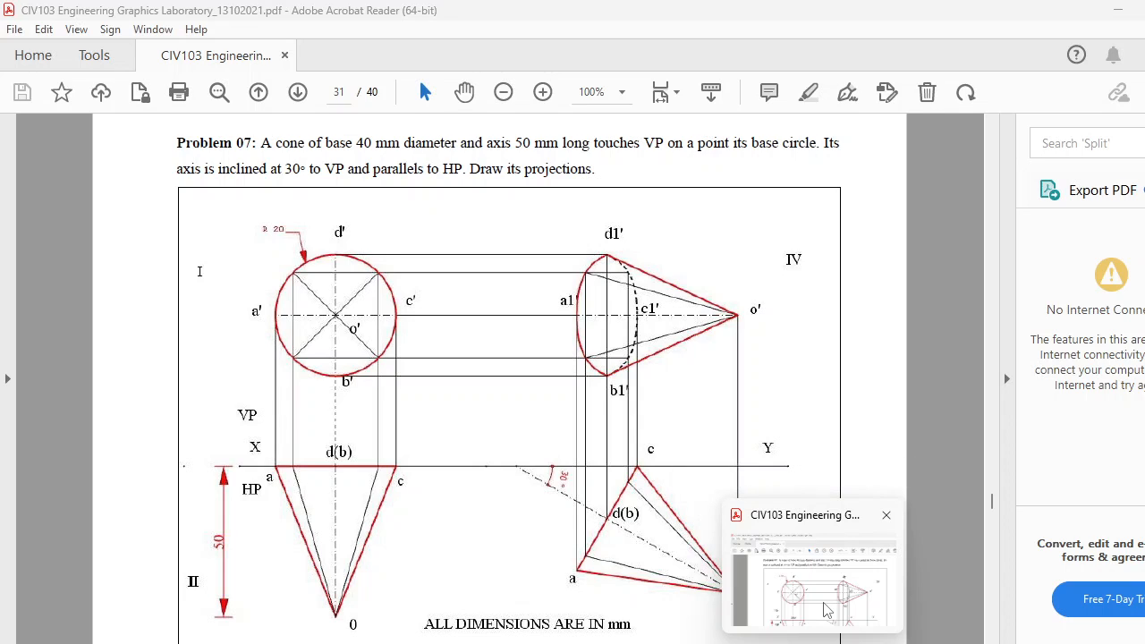
key(alt+Tab)
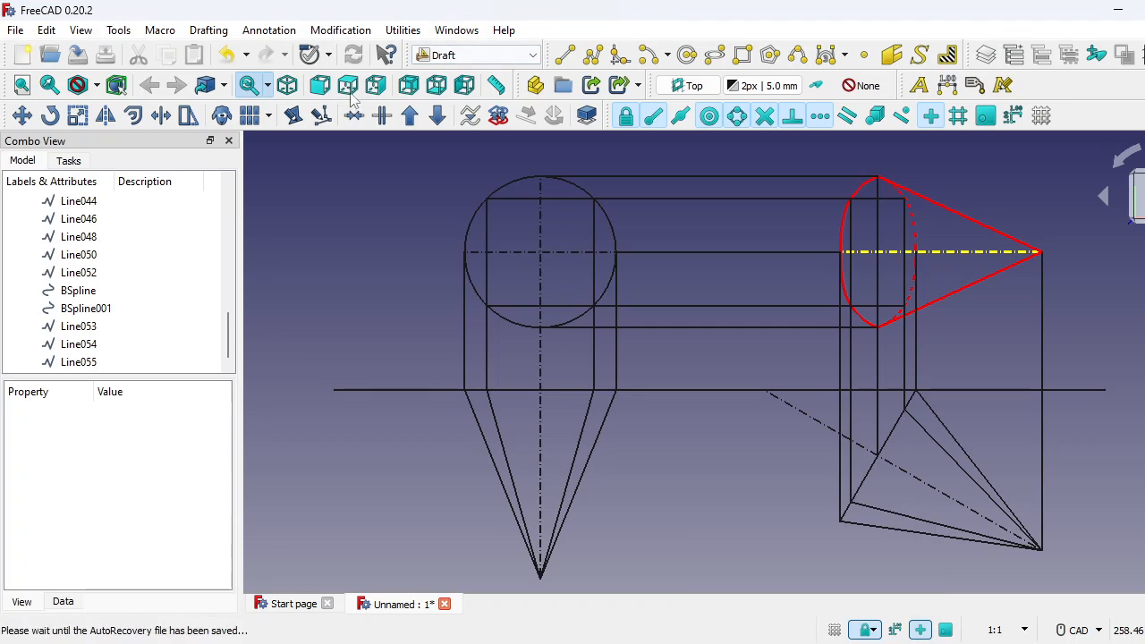
click(920, 90)
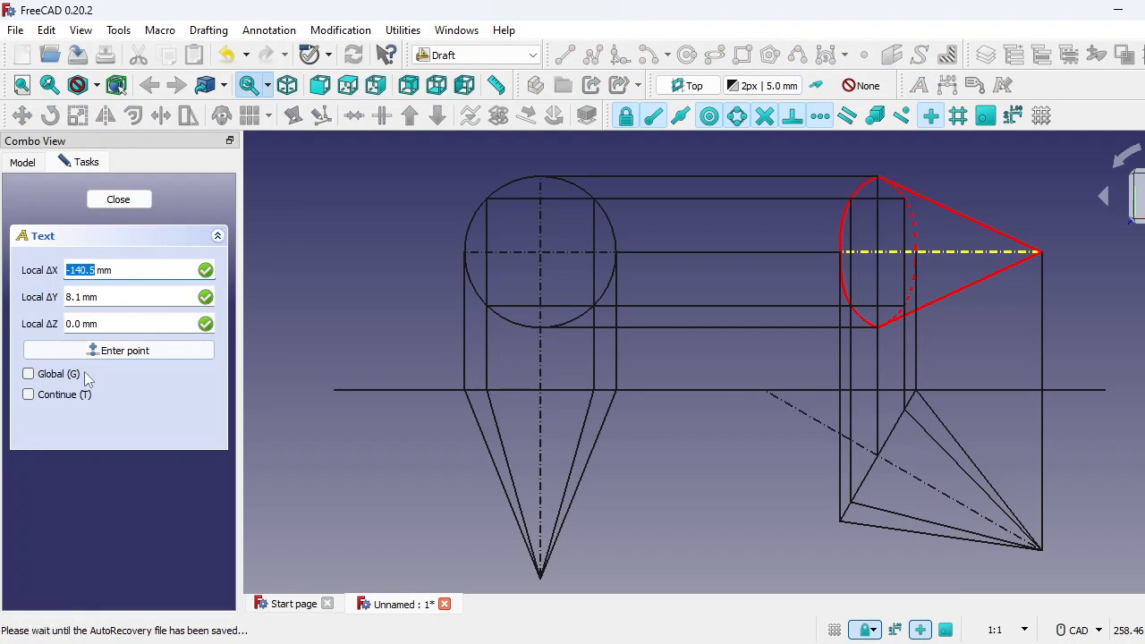
click(28, 396)
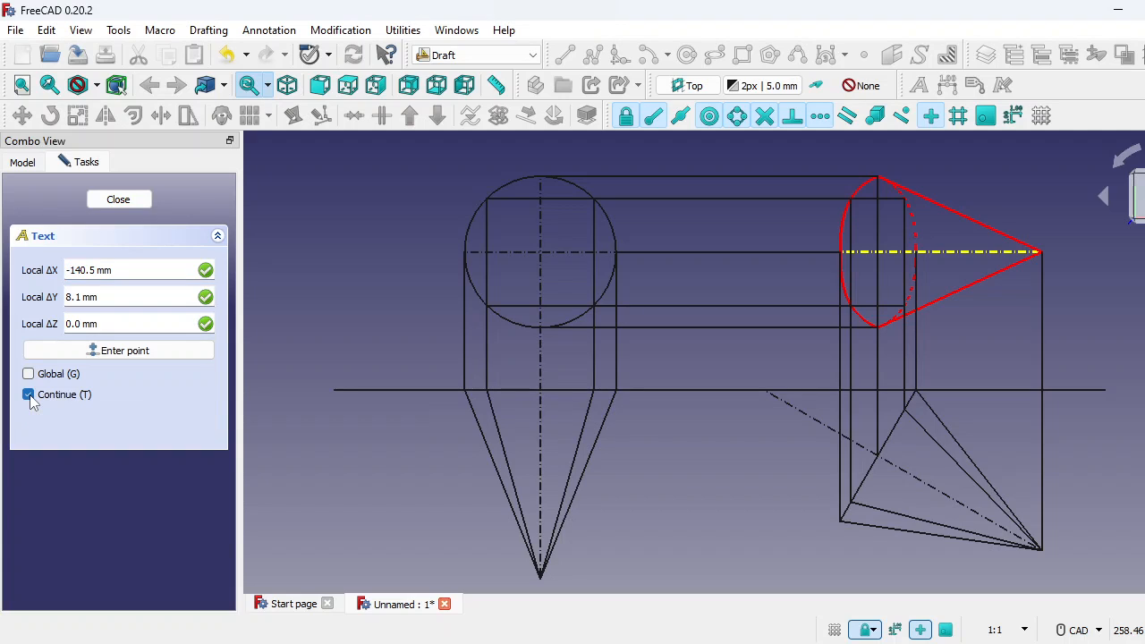
click(445, 253)
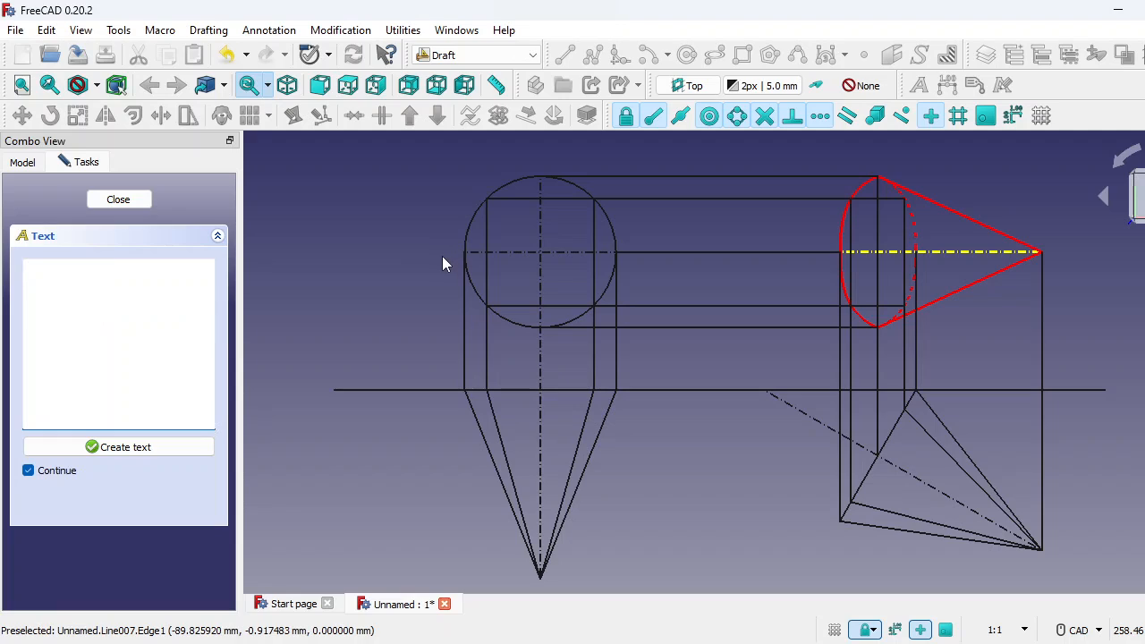
text(a')
click(165, 450)
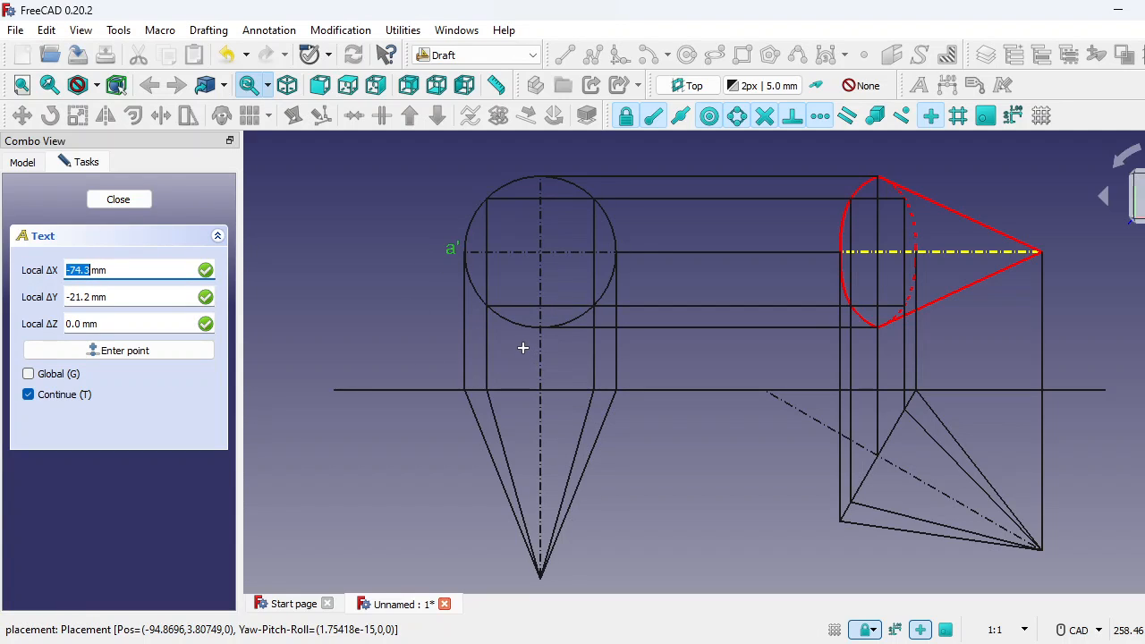
Step: Add the text labels b' below the base circle's lowest point and c' beside its rightmost point
click(518, 344)
text(b)
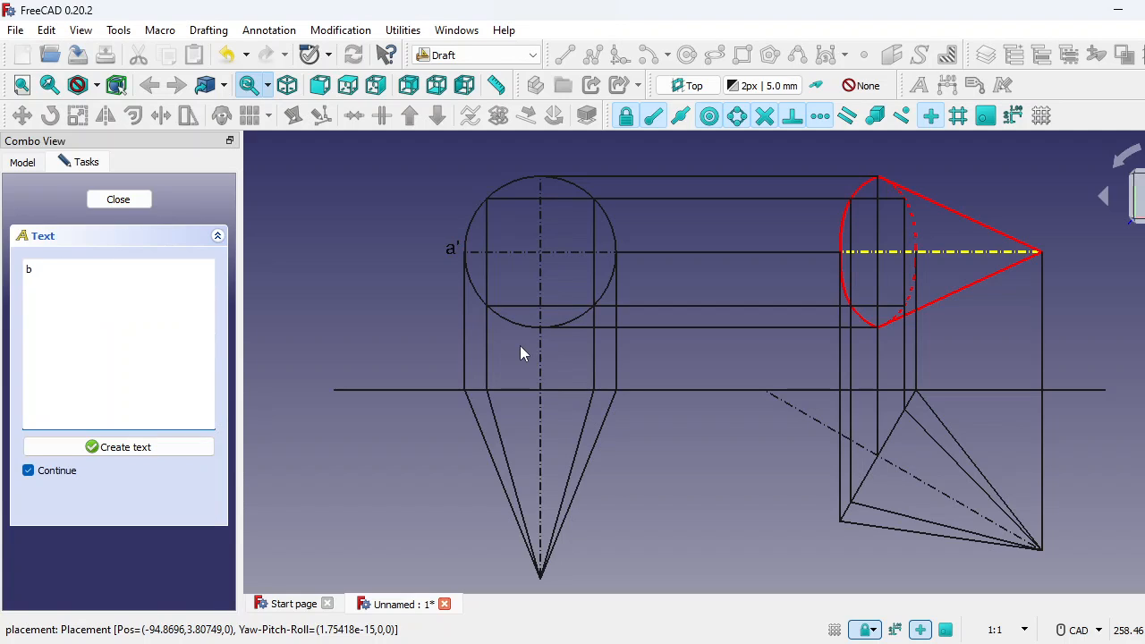
text(')
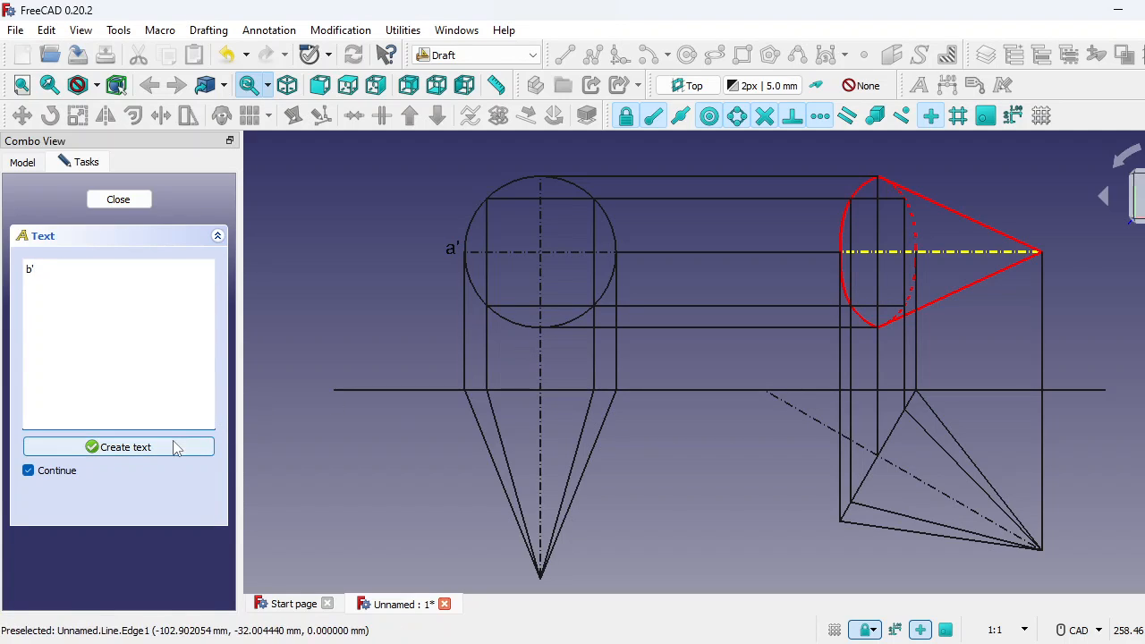
click(118, 446)
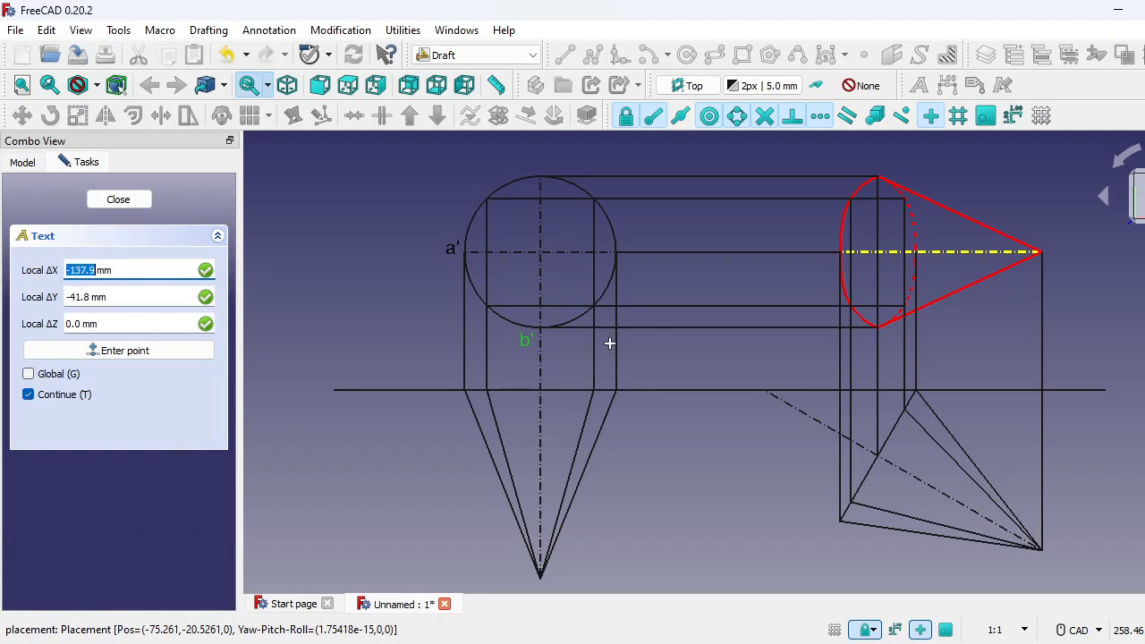
click(628, 269)
text(c')
click(134, 446)
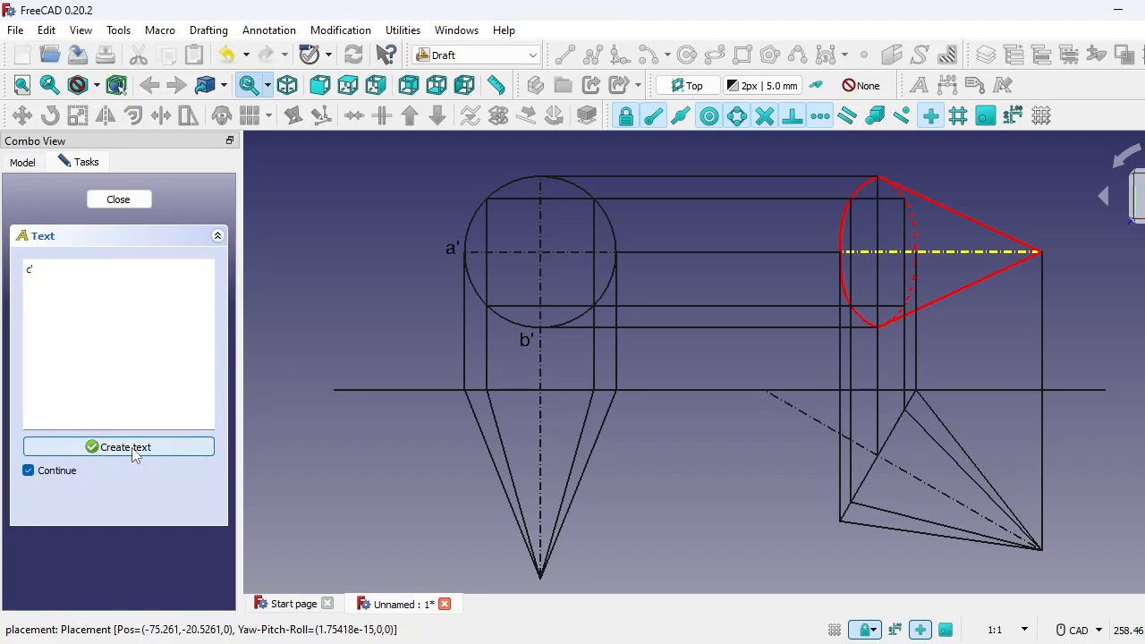
Step: Add the text labels d' above the base circle's highest point and o' just beside its centre
click(539, 163)
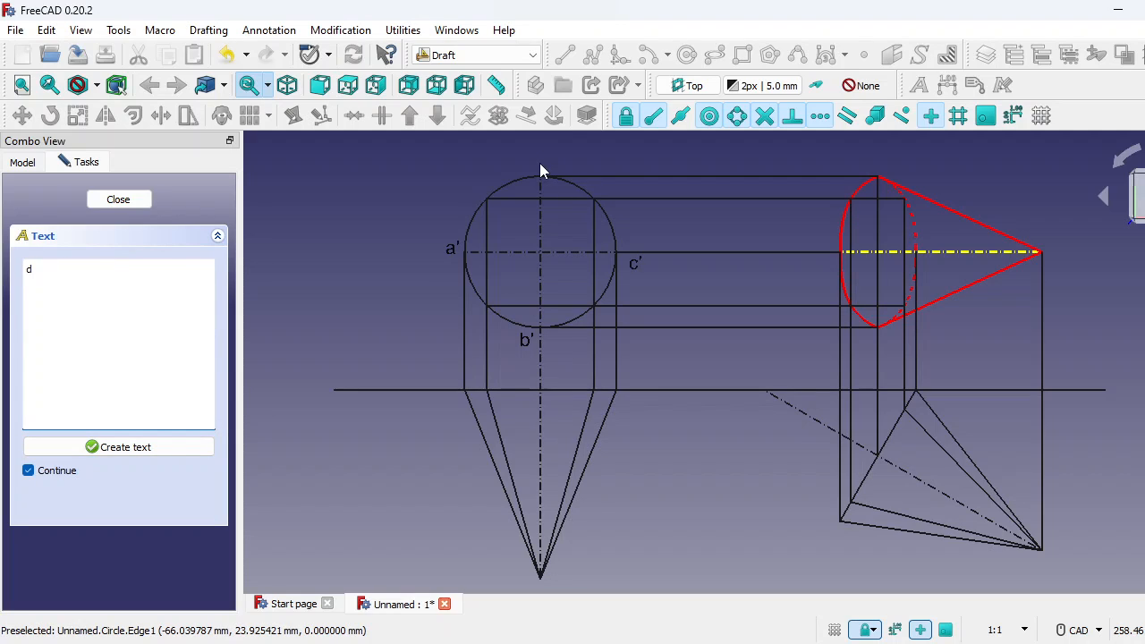
click(140, 446)
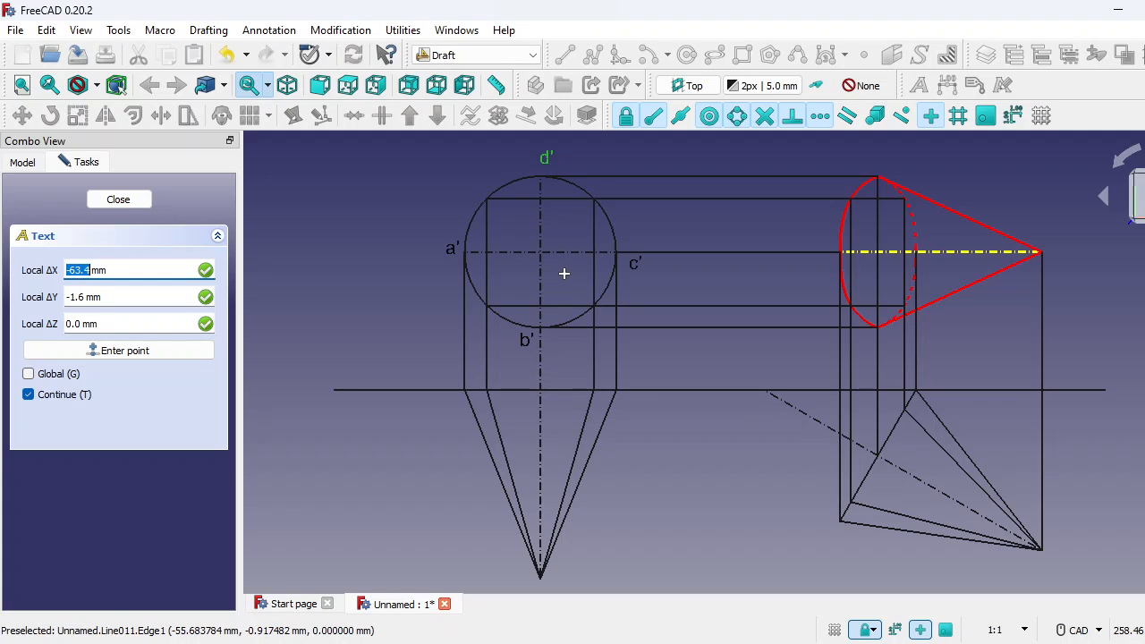
click(550, 269)
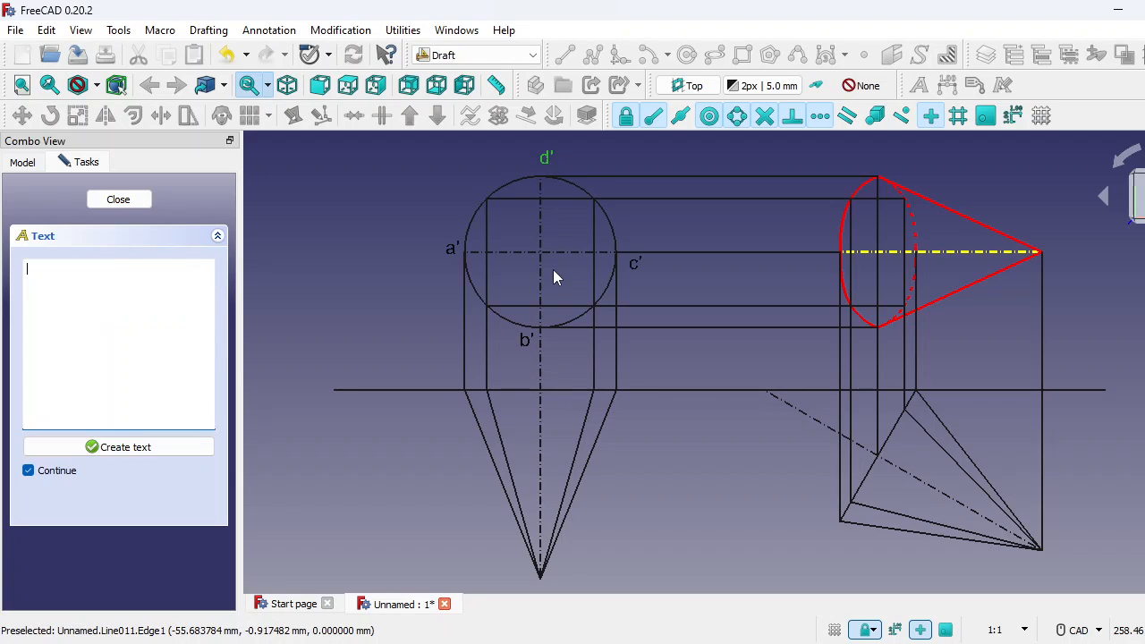
text(o')
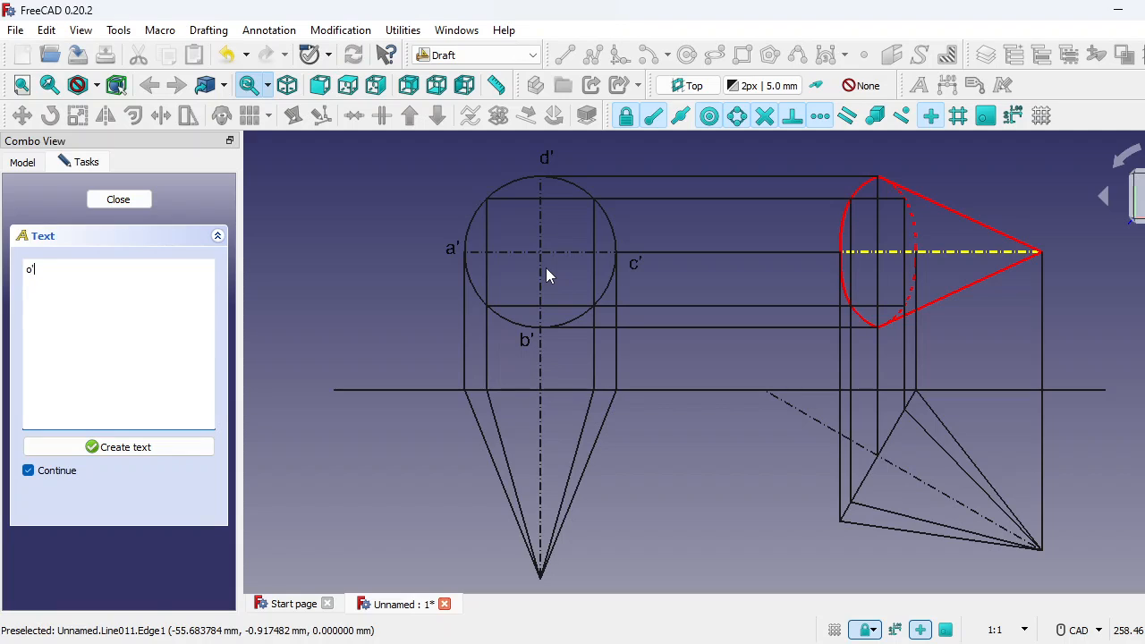
click(126, 448)
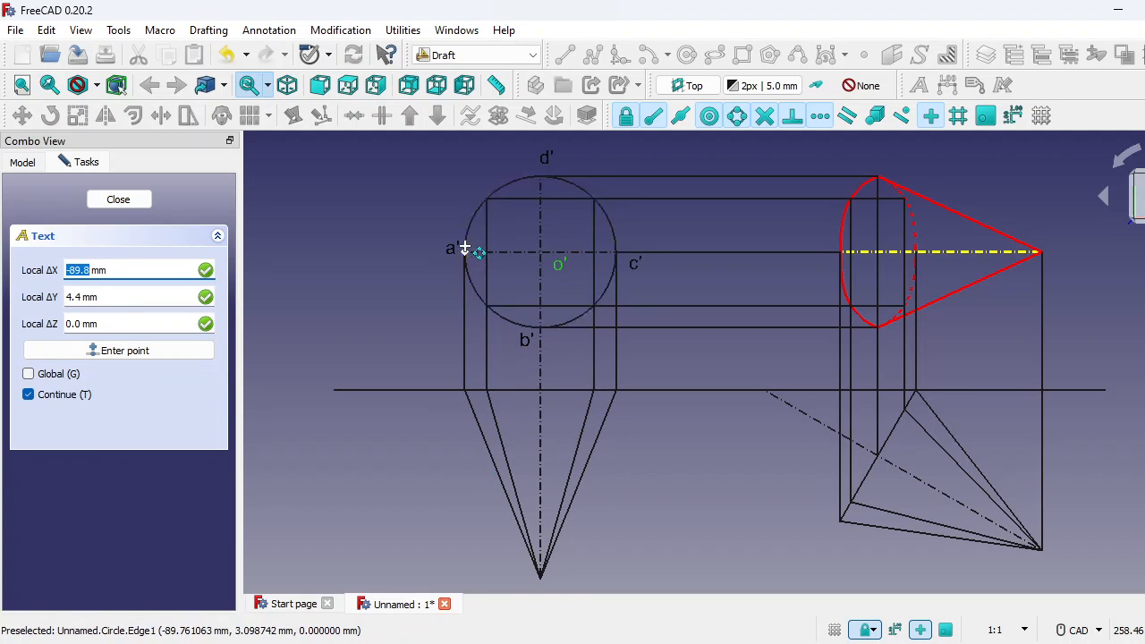
Step: Label the upright cone's base line in the lower view with a at its left end, c at its right end and (b)d at its midpoint
click(454, 408)
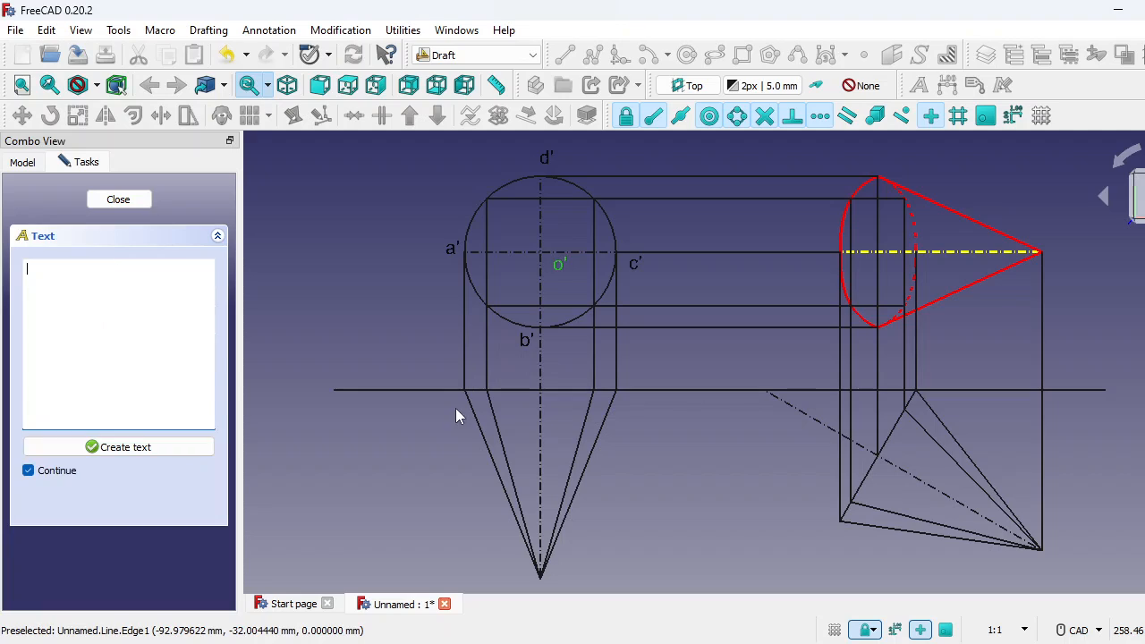
click(155, 448)
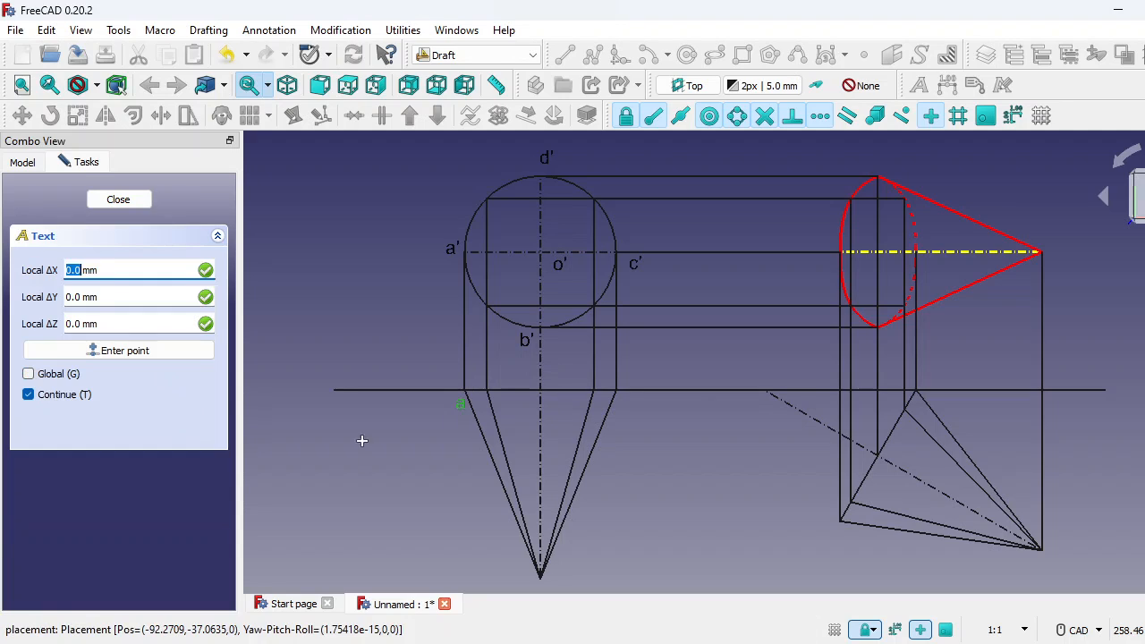
click(628, 404)
text(c)
click(150, 446)
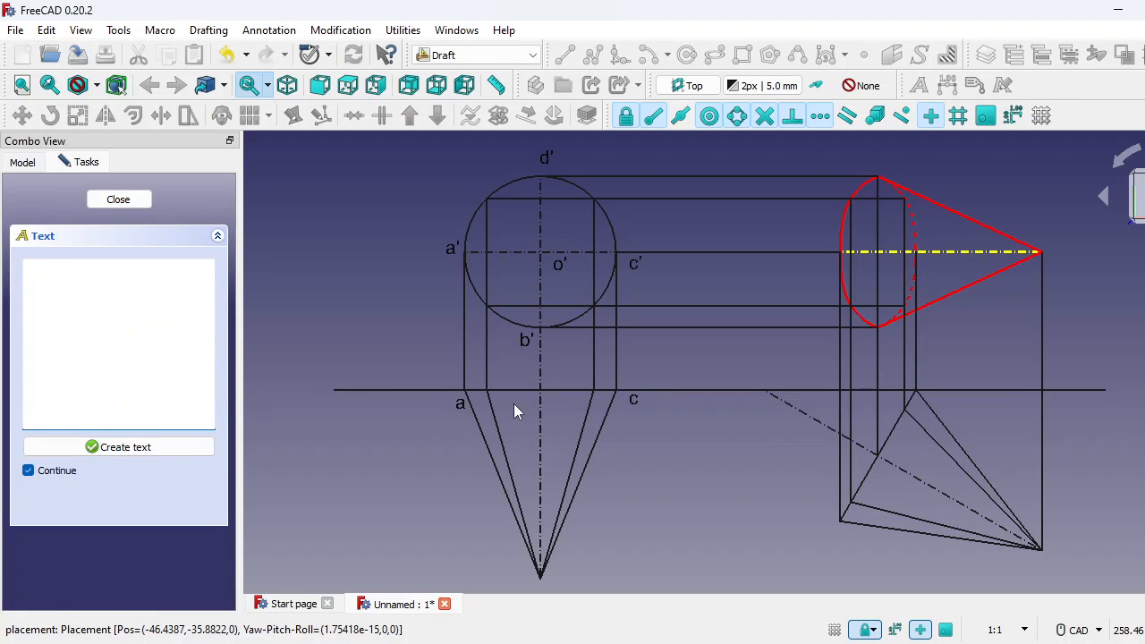
key(BackSpace)
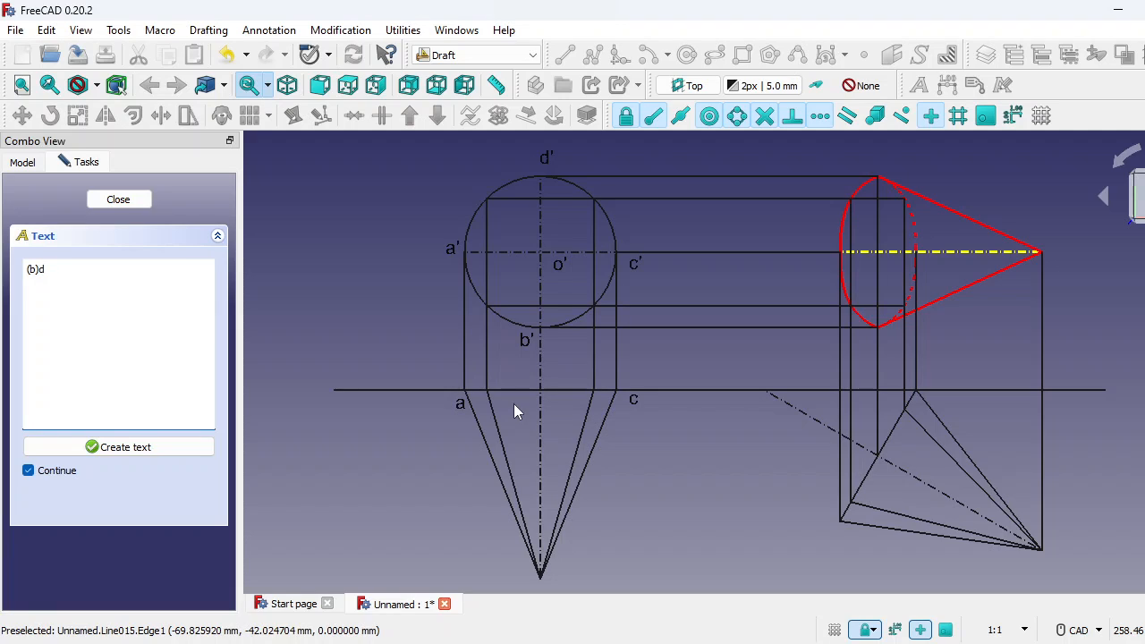
click(166, 447)
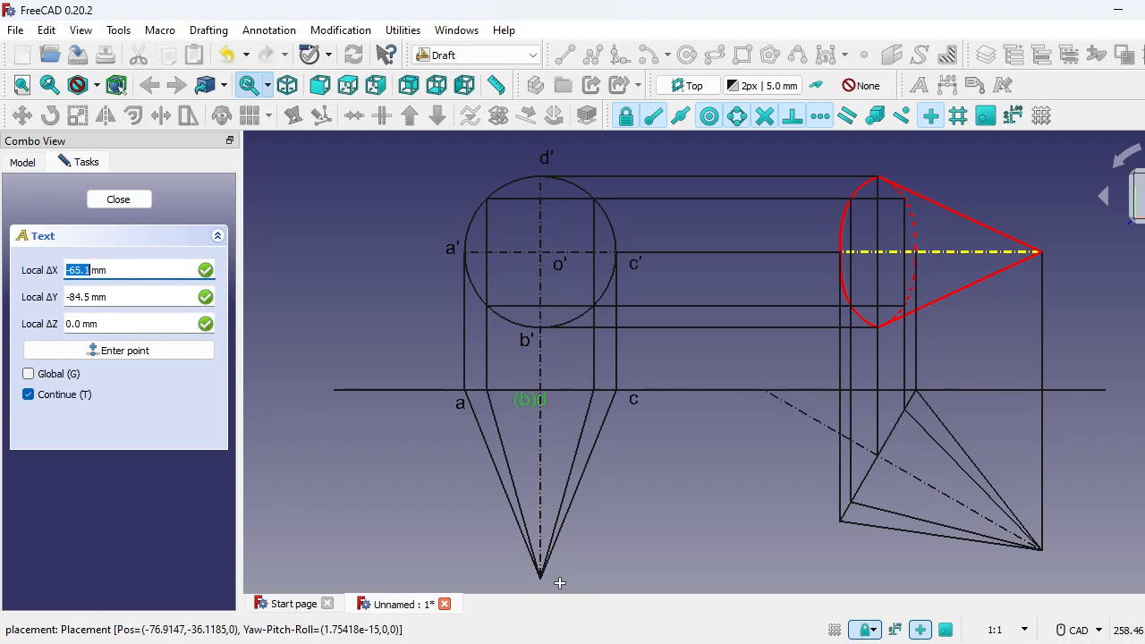
Step: Add the text label o just below the apex of the untilted cone in the lower view
middle_drag(564, 581, 600, 484)
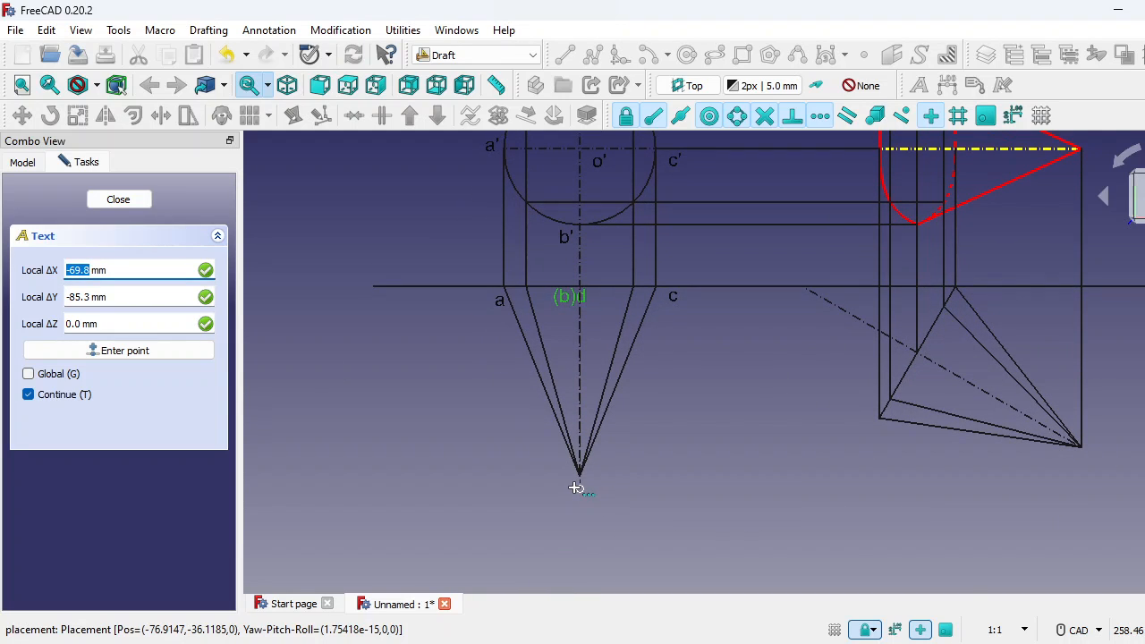
click(578, 492)
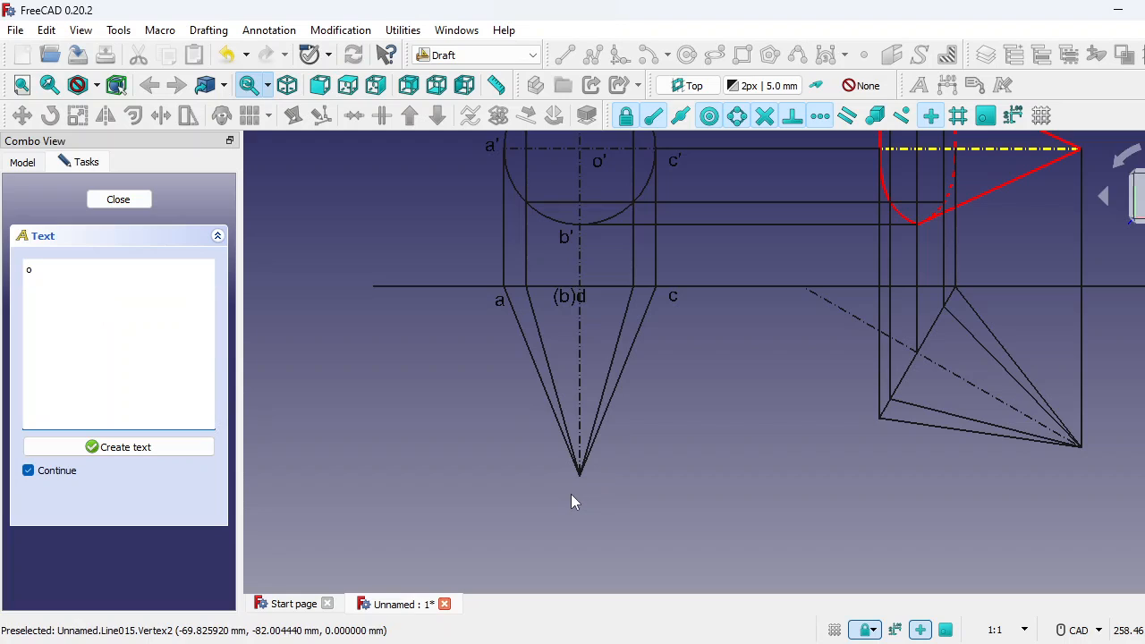
text(o)
click(127, 450)
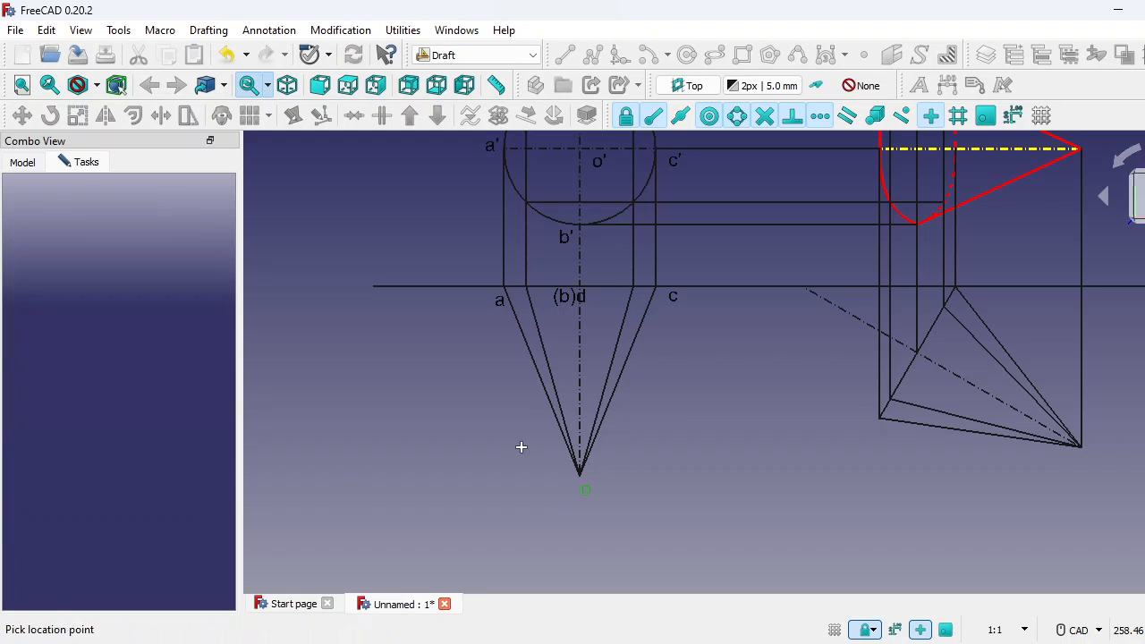
Step: Label the tilted cone's apex o and the lower end of its base line a
middle_drag(846, 463, 692, 498)
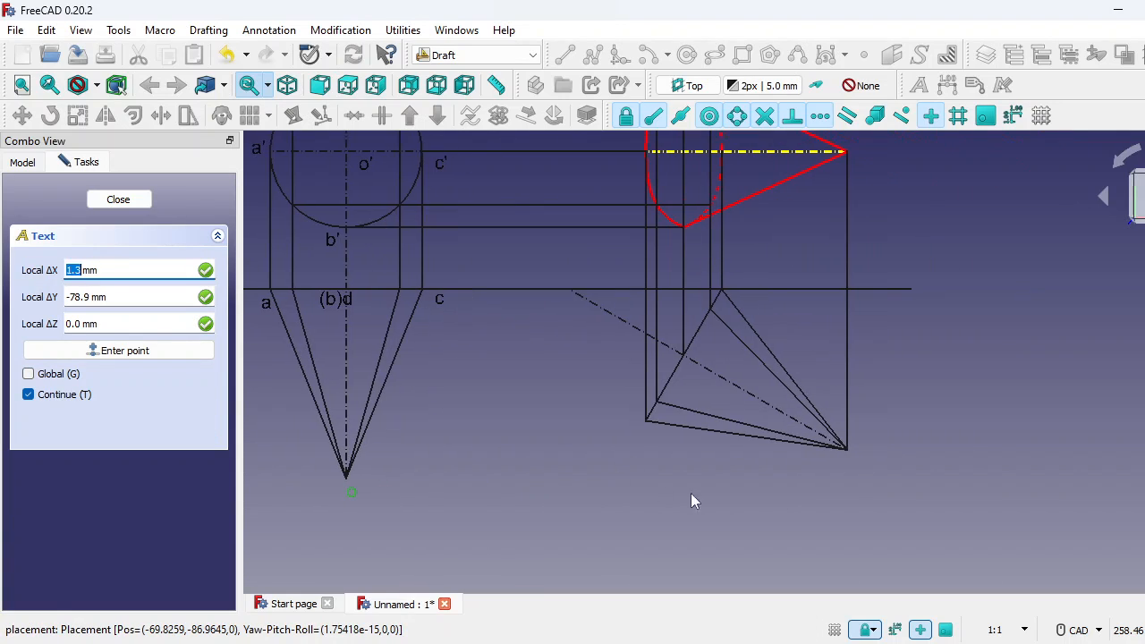
click(859, 458)
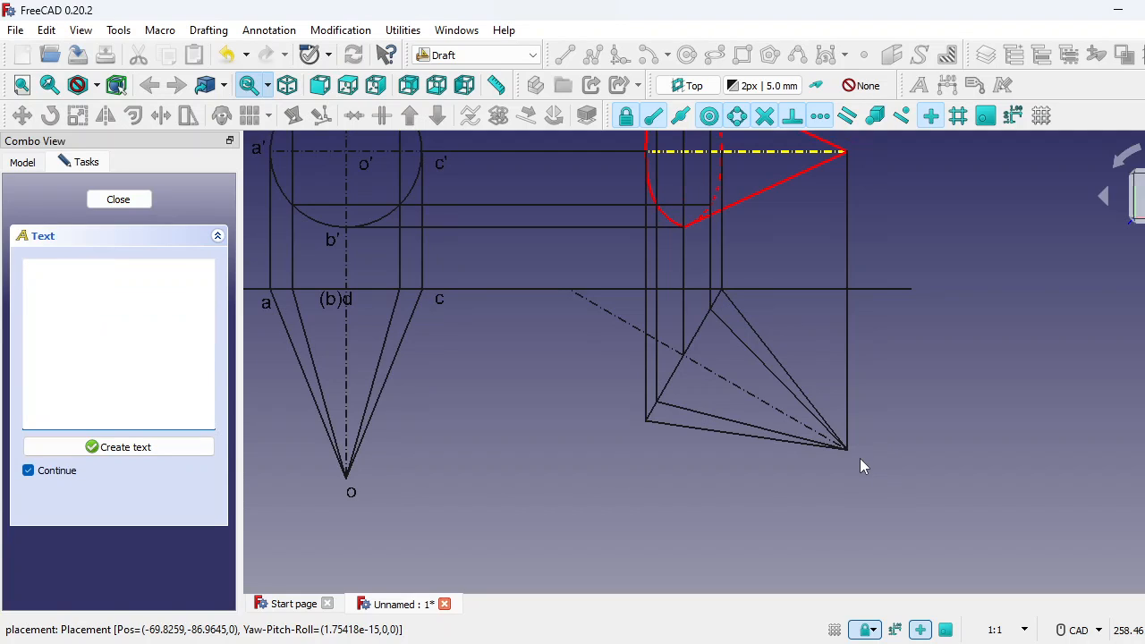
click(158, 448)
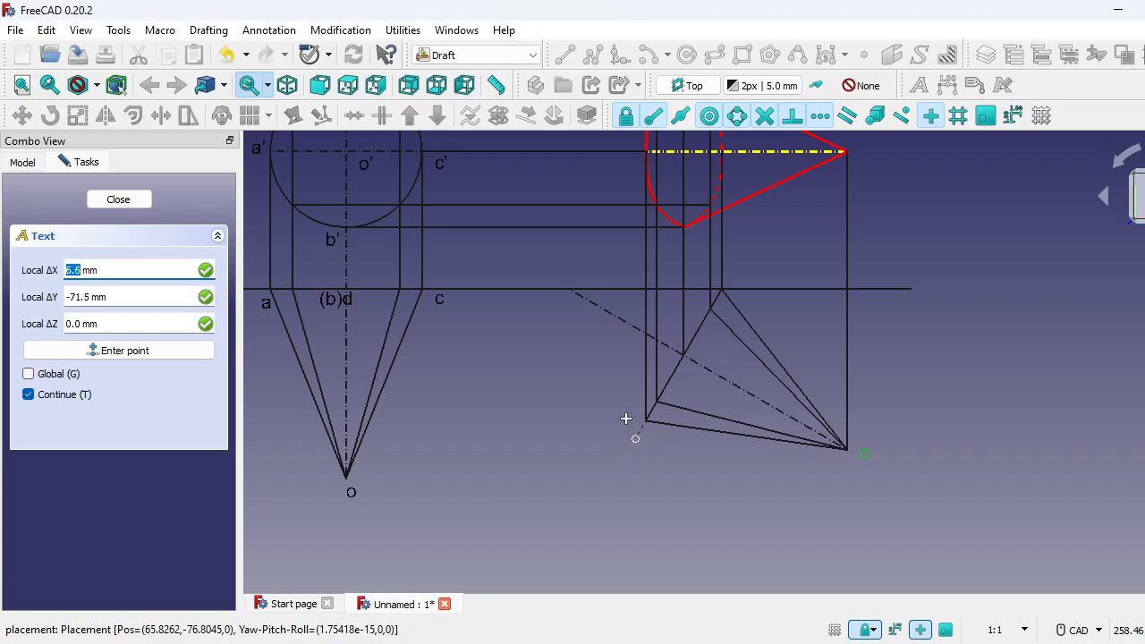
click(635, 439)
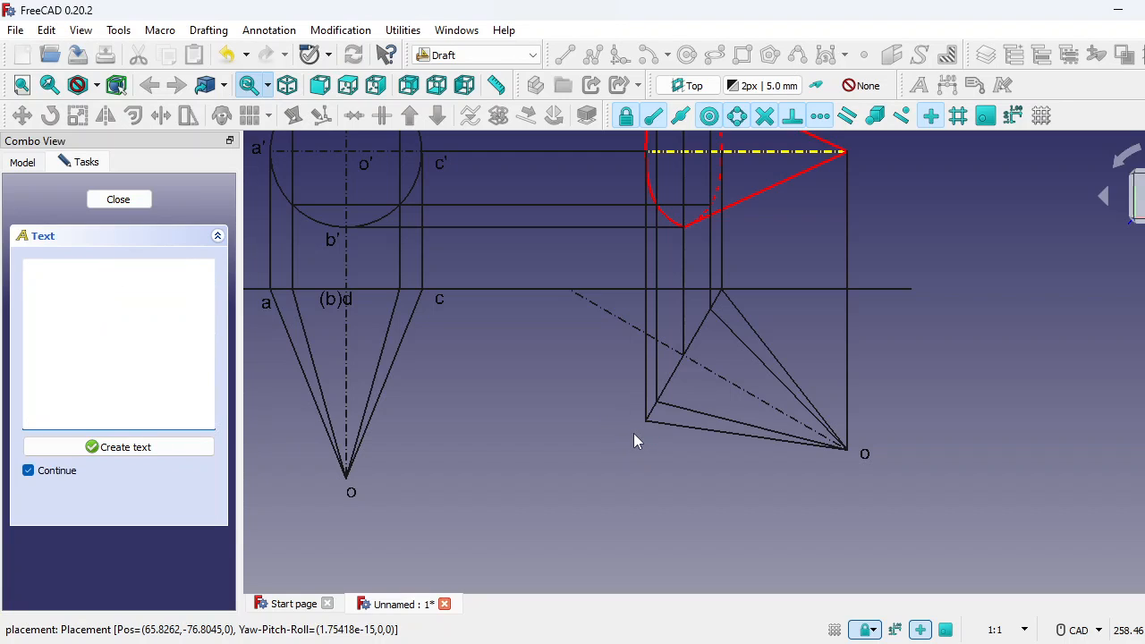
click(166, 448)
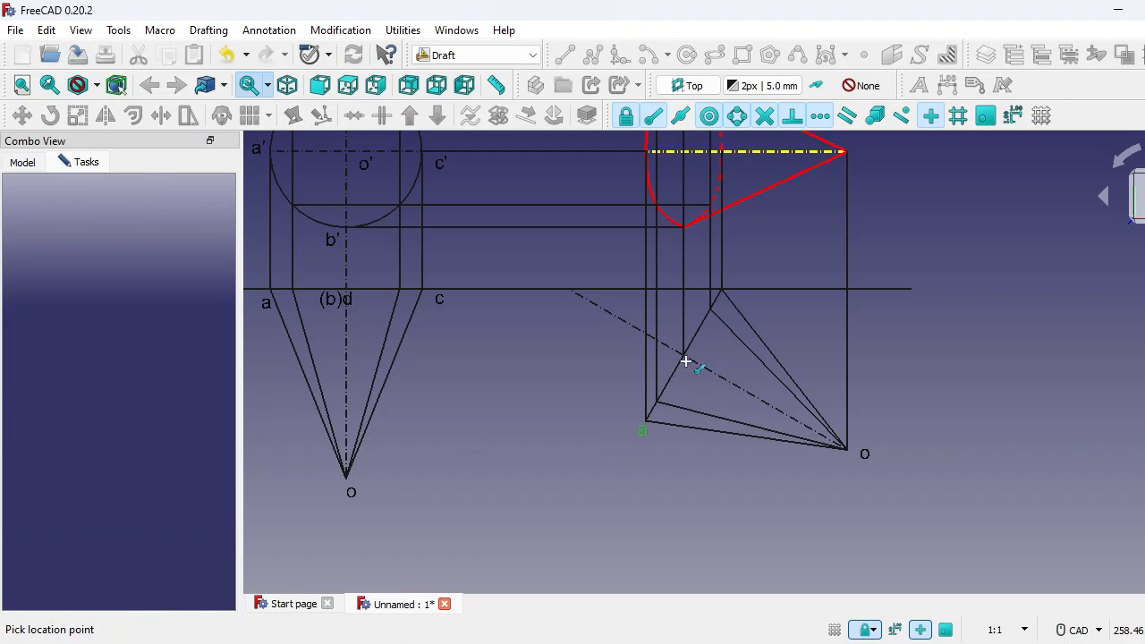
Step: Label the upper end of the tilted cone's base line c and its midpoint (b)d
click(749, 297)
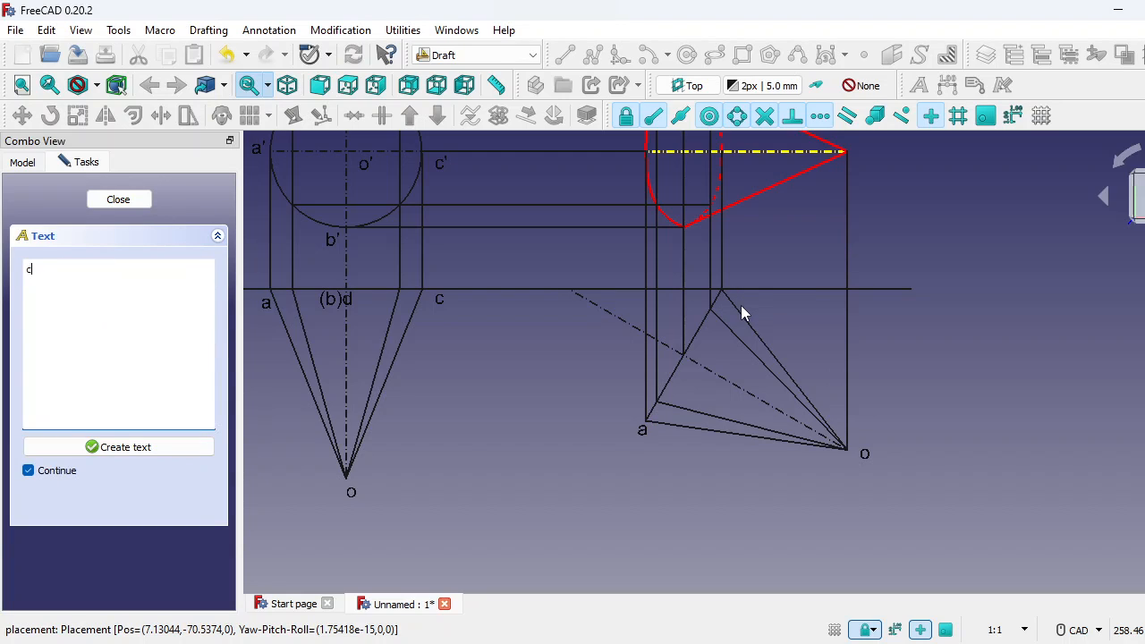
click(143, 448)
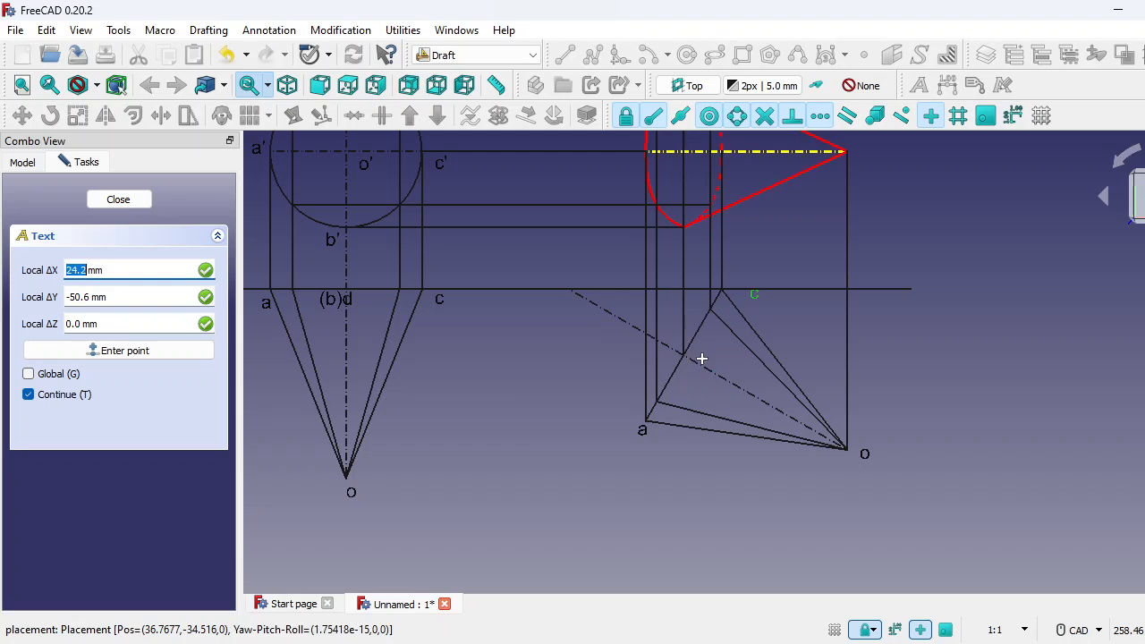
click(695, 351)
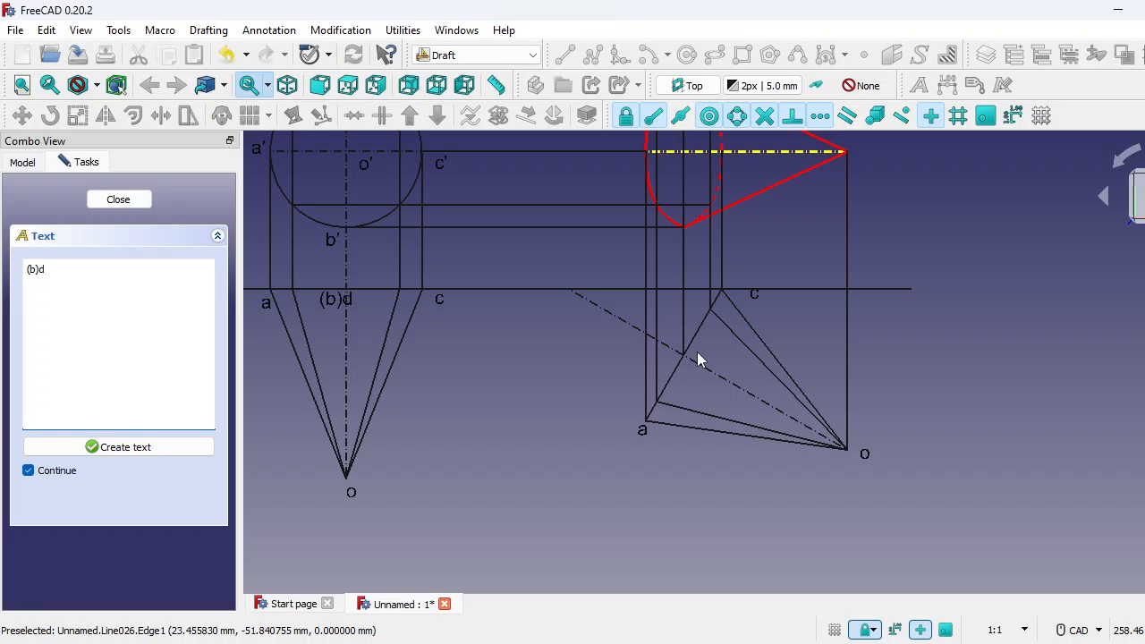
click(136, 449)
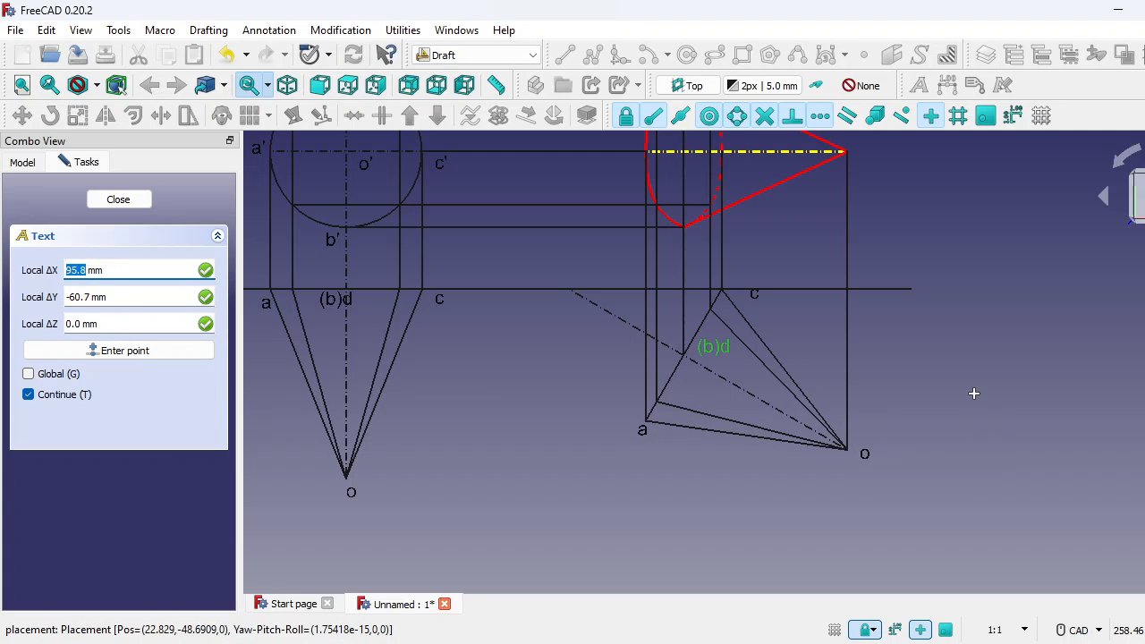
Step: Add the text label Y at the right end of the horizontal baseline
mouse_move(958, 384)
middle_down()
mouse_move(986, 457)
mouse_move(1062, 450)
middle_up()
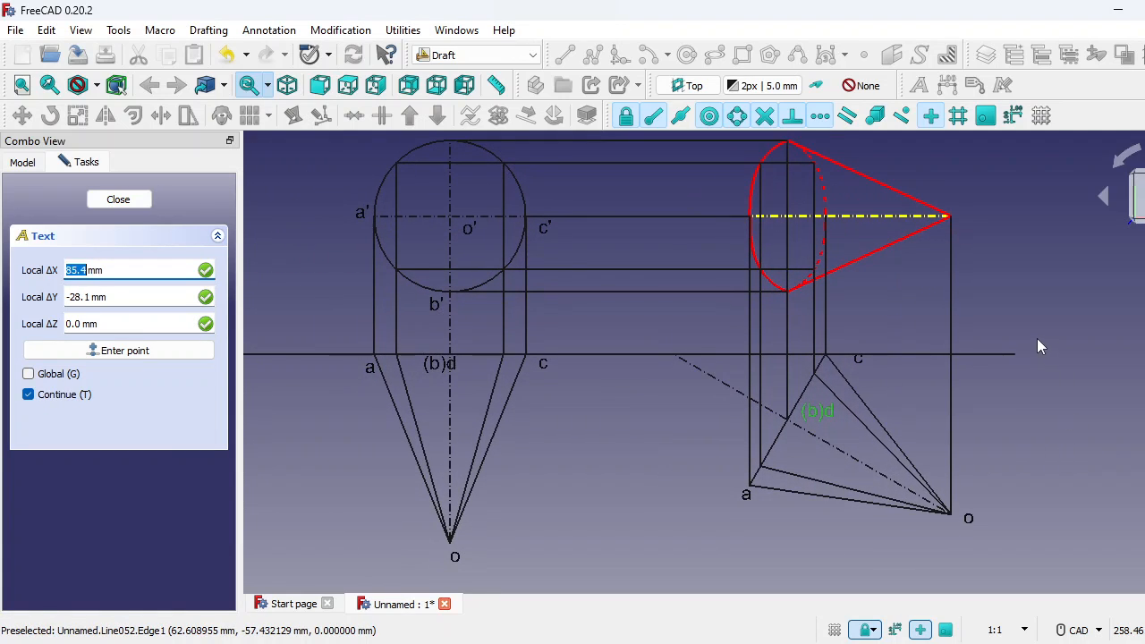
click(1026, 359)
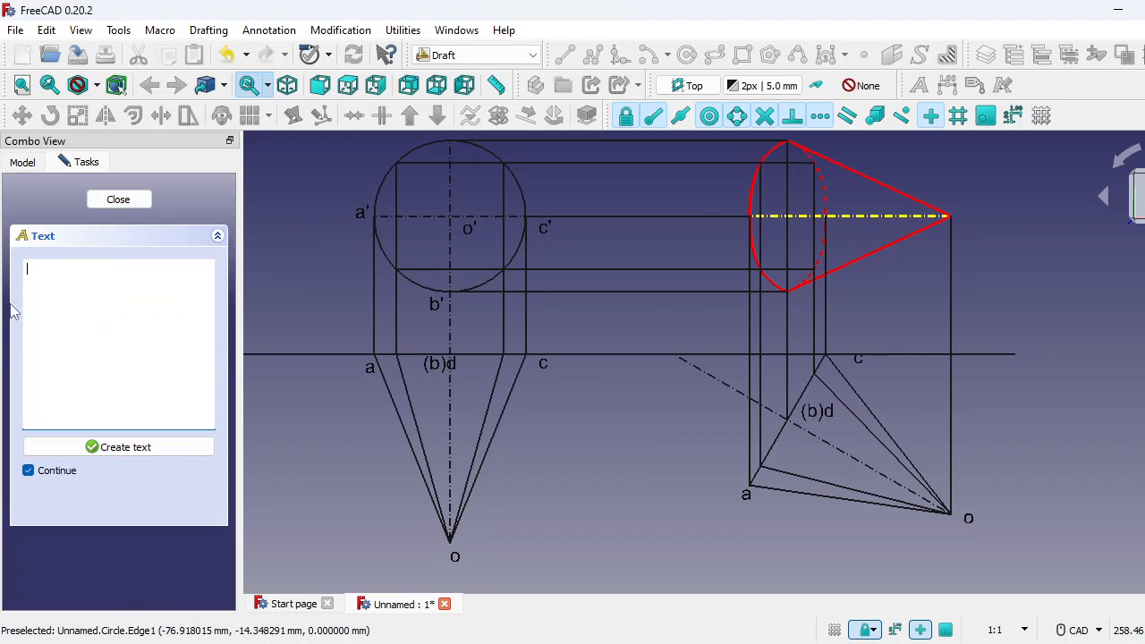
click(89, 448)
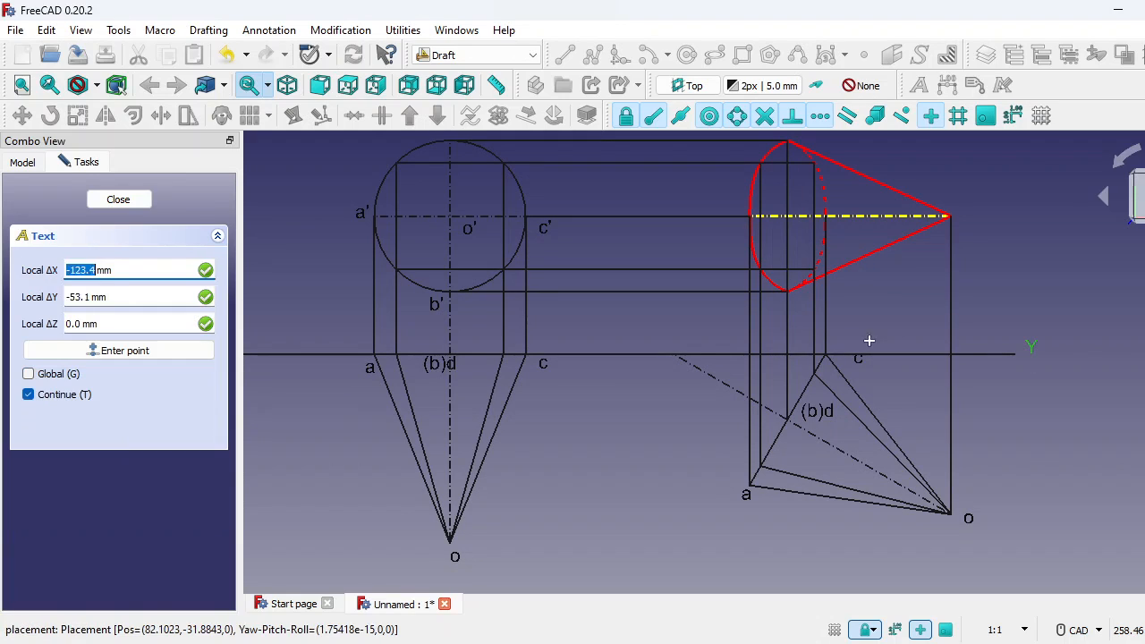
Step: Add the text label VP just above the baseline near its Y end and HP just below it
click(973, 326)
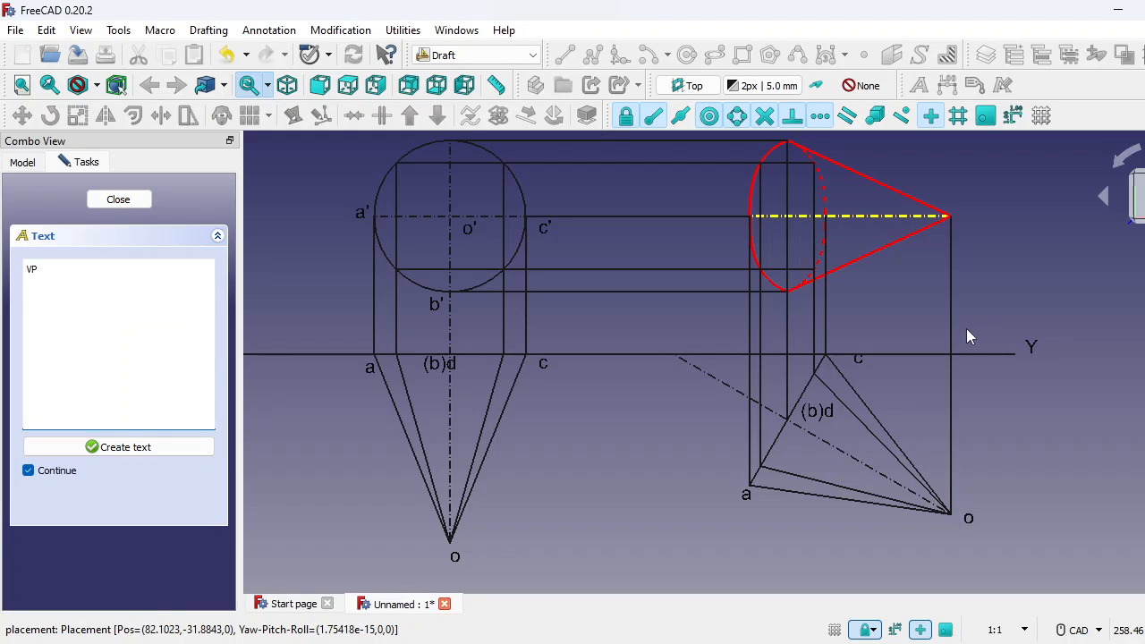
click(153, 449)
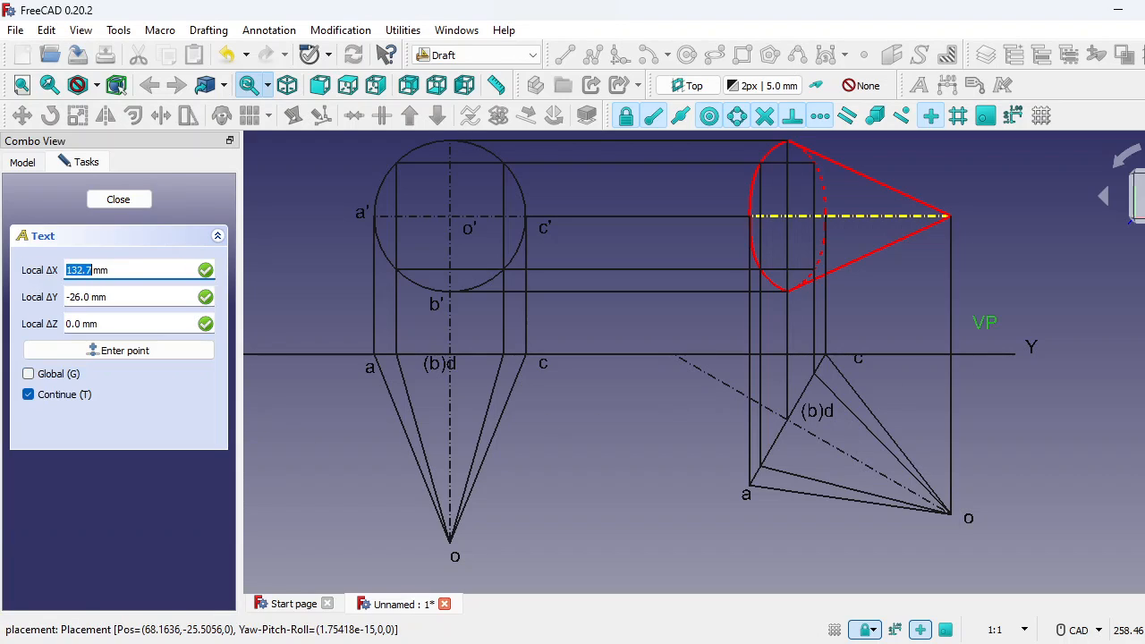
click(975, 377)
text(HP)
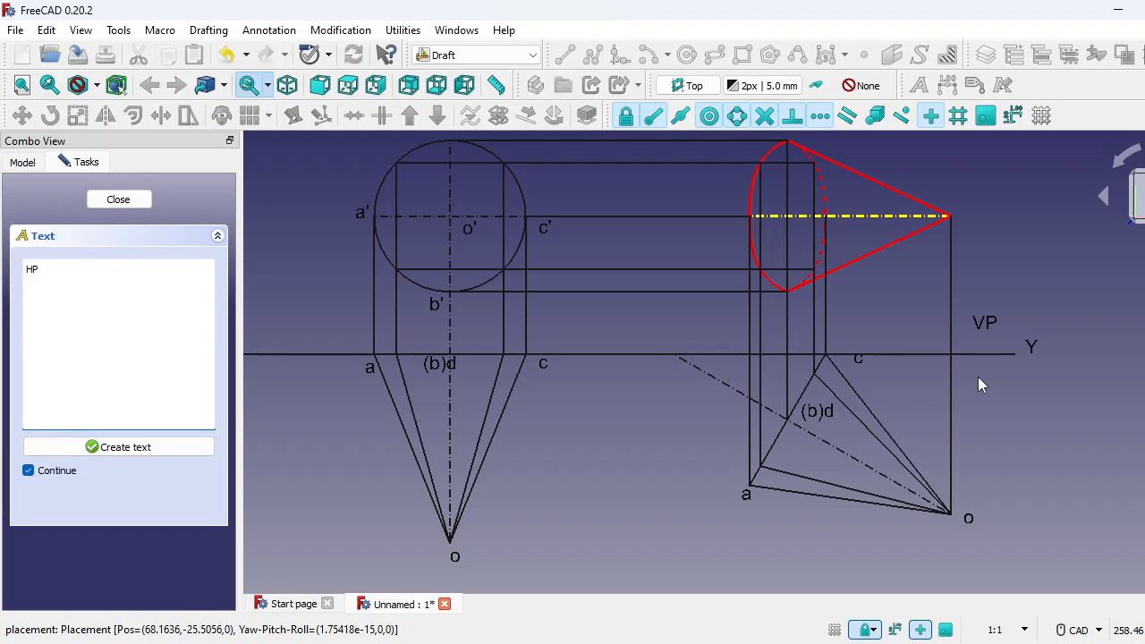
click(126, 450)
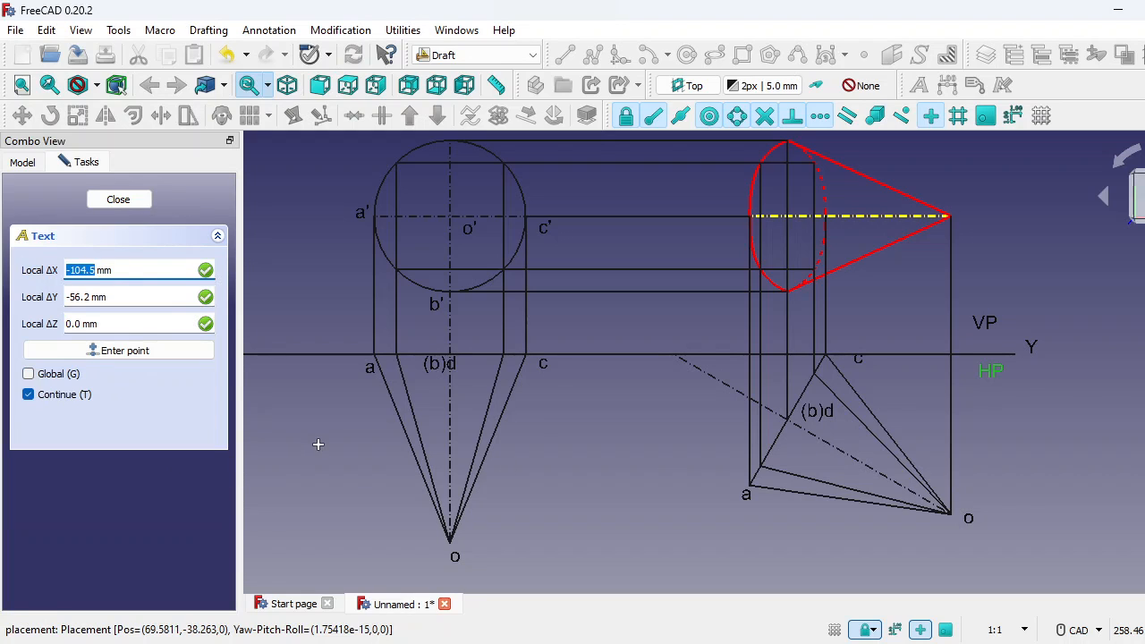
Step: Add the text label X at the free end of the horizontal baseline, opposite Y
middle_drag(317, 444, 540, 444)
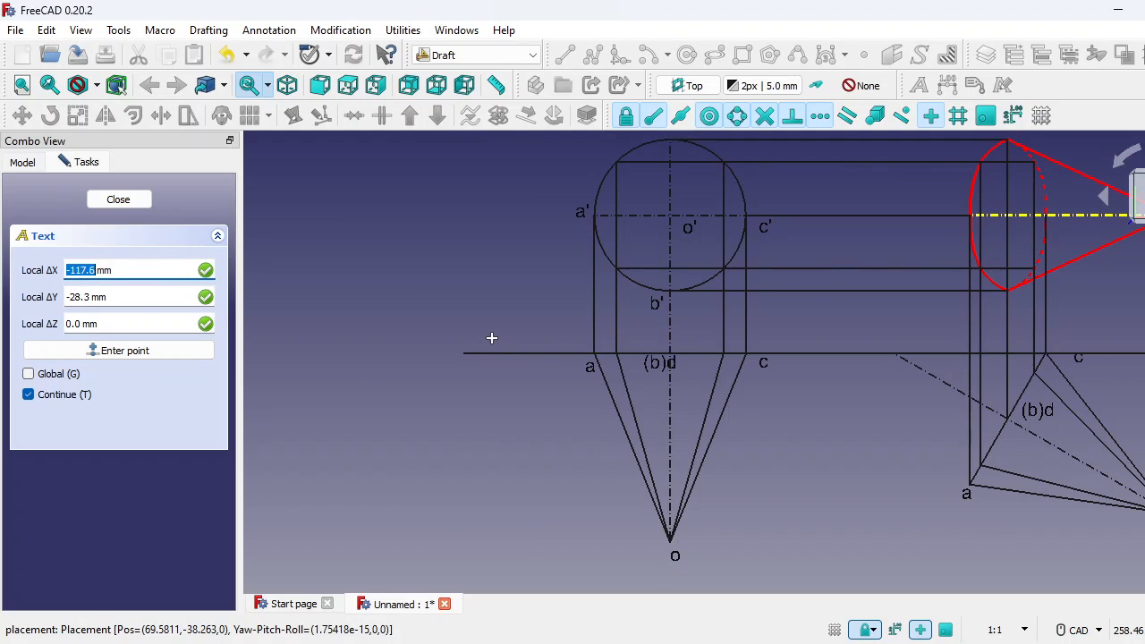
click(439, 360)
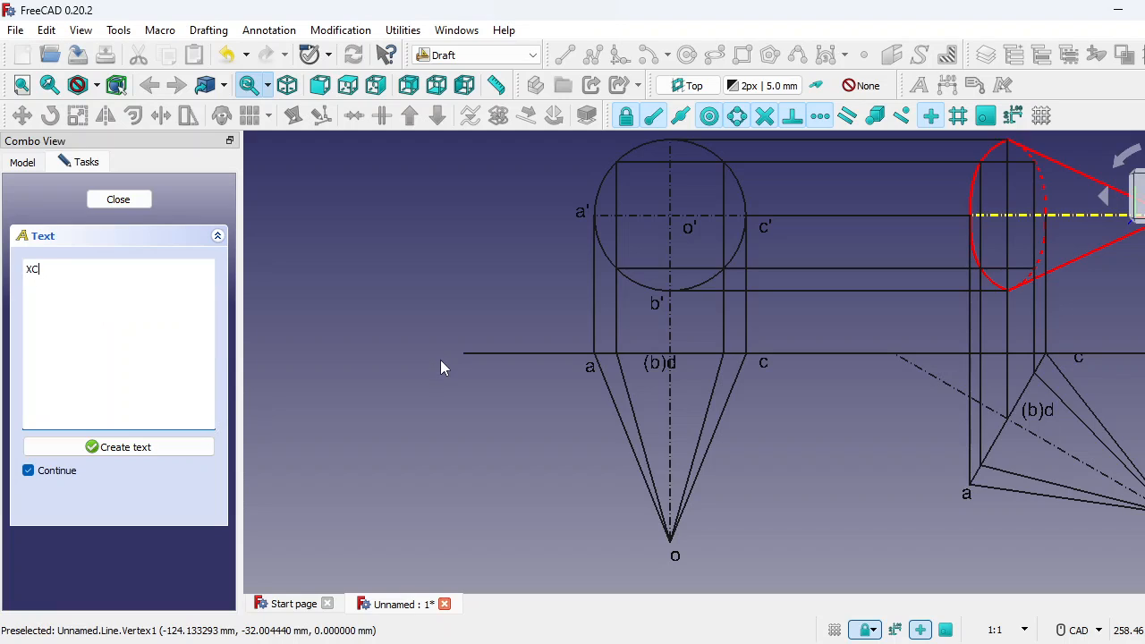
click(169, 446)
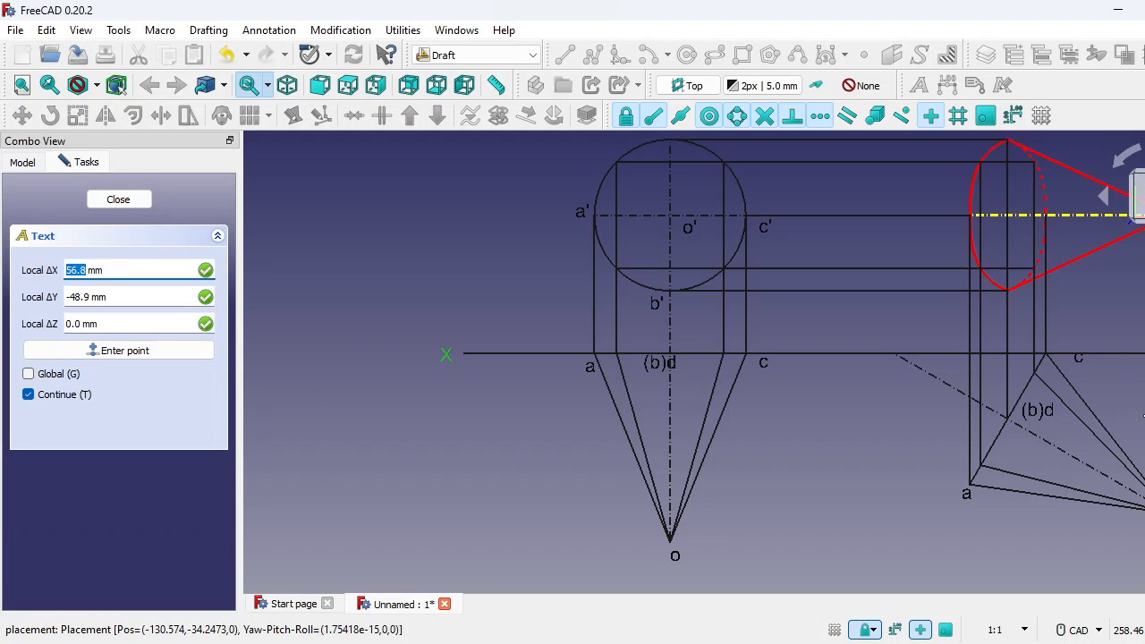
Step: Add the quadrant labels I beside the circle view above the baseline and II beside the untilted cone's apex below it
scroll(1056, 407, down, 3)
middle_drag(992, 424, 809, 402)
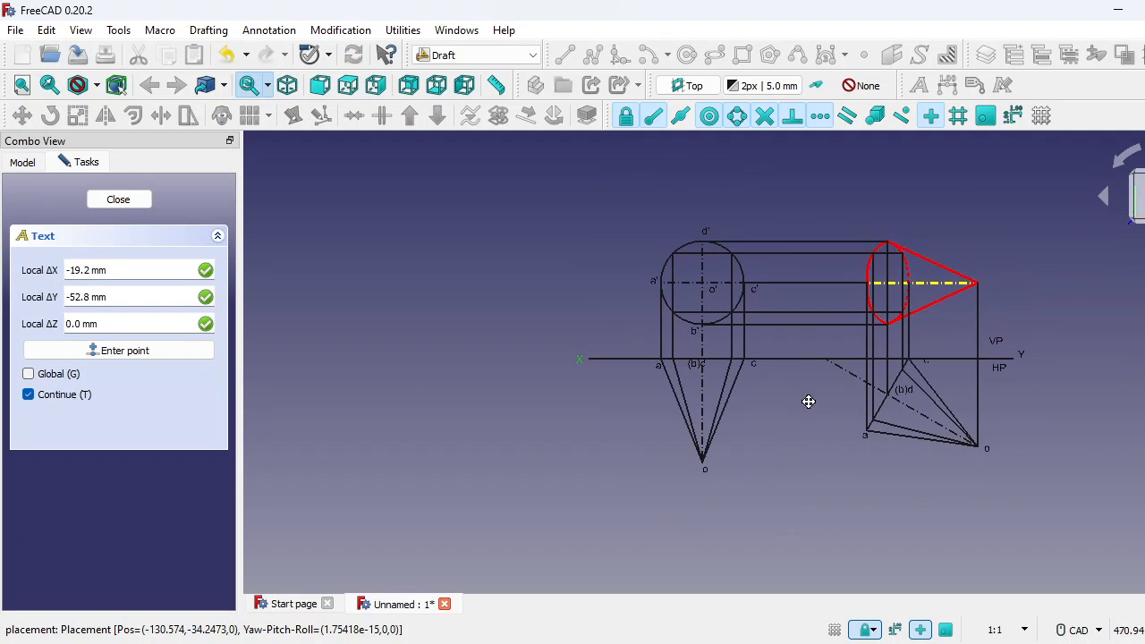
click(587, 259)
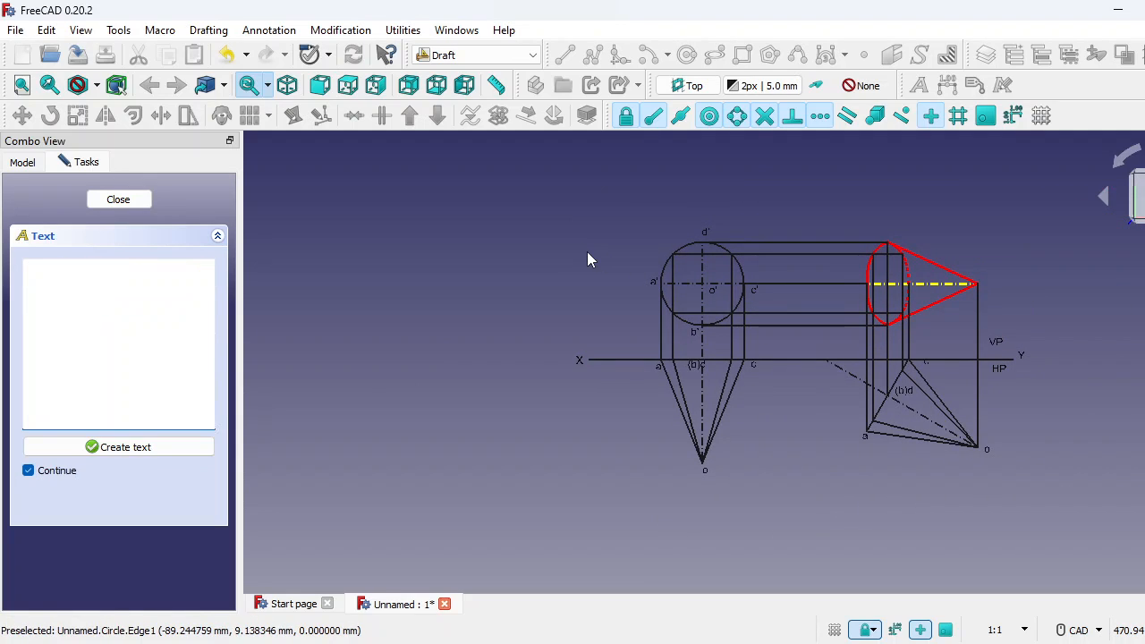
text(I)
click(116, 448)
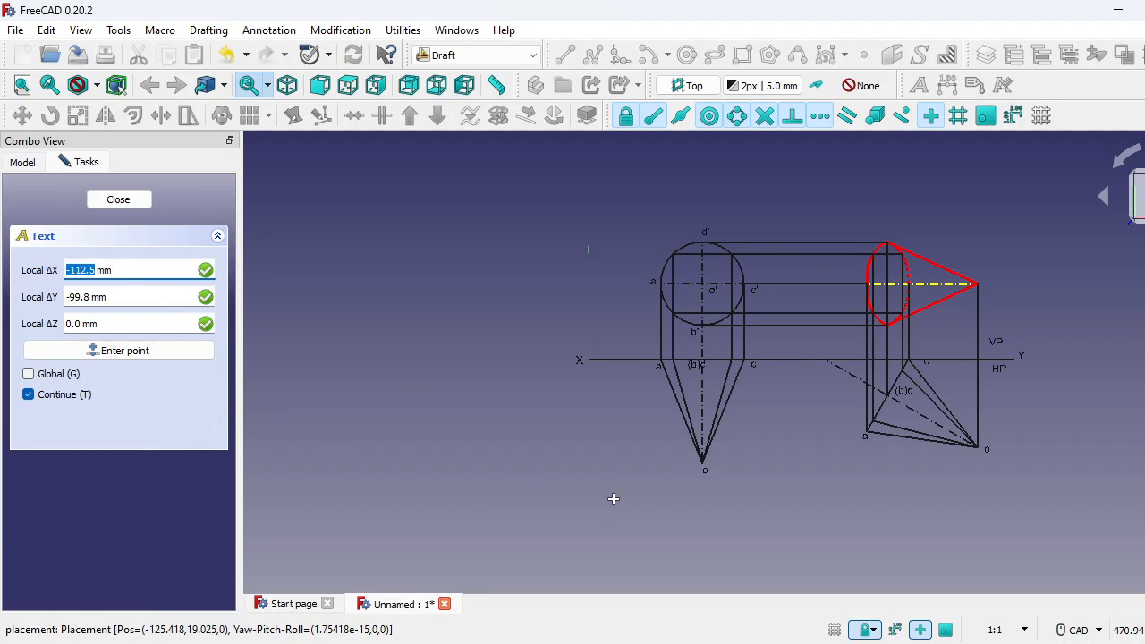
click(593, 490)
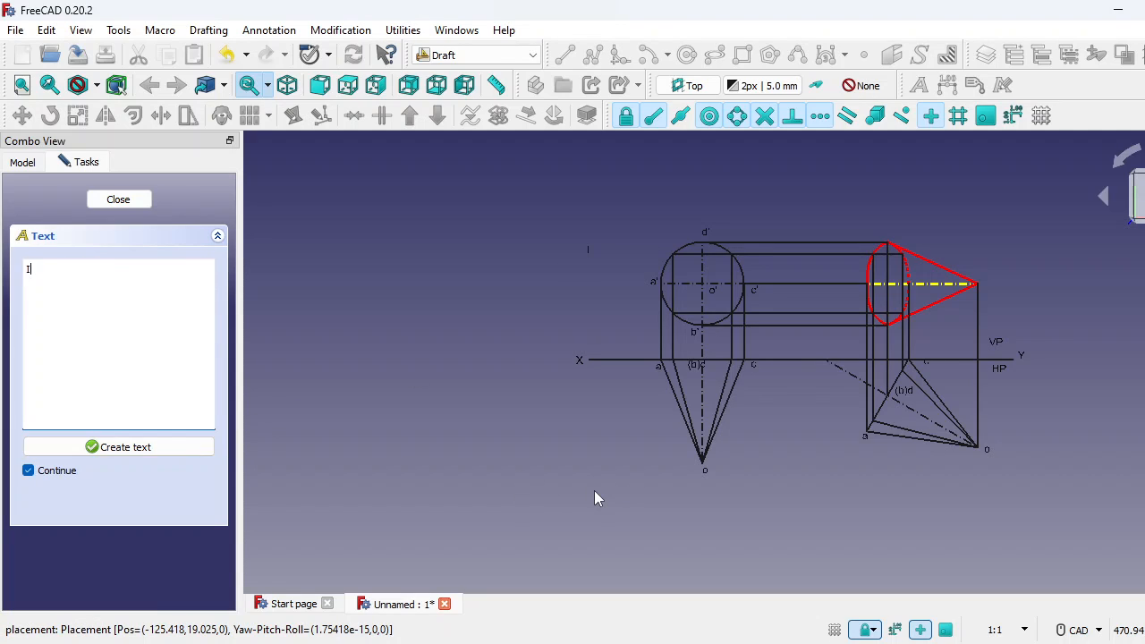
click(187, 450)
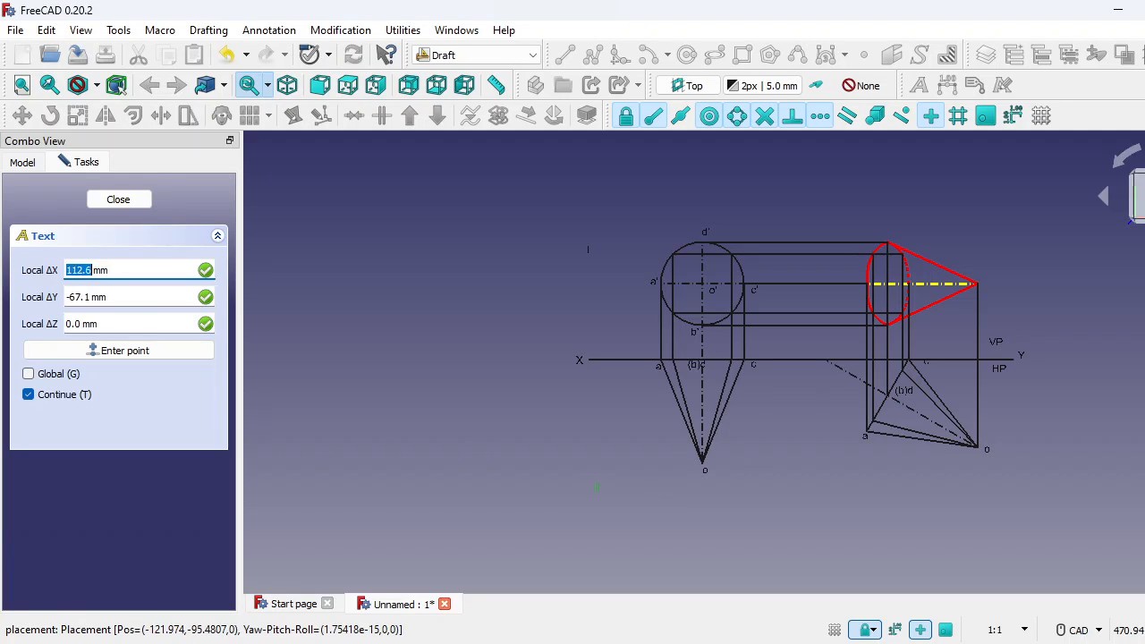
Step: Add the quadrant labels III beside the tilted cone's lower apex and IV above the red projected view
click(1029, 457)
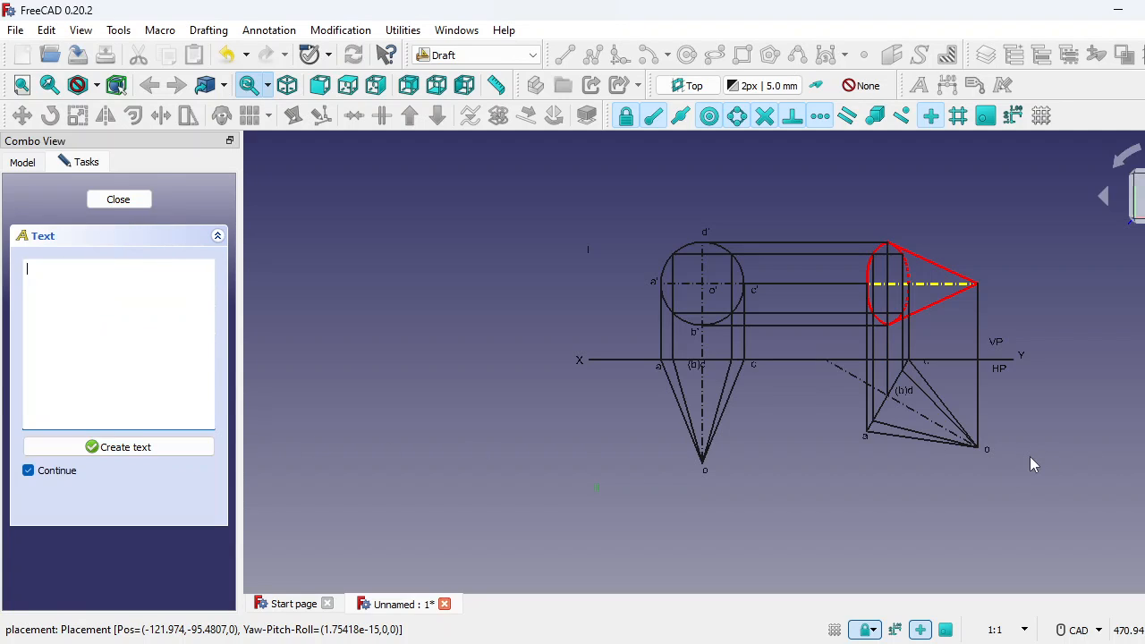
text(III)
click(164, 449)
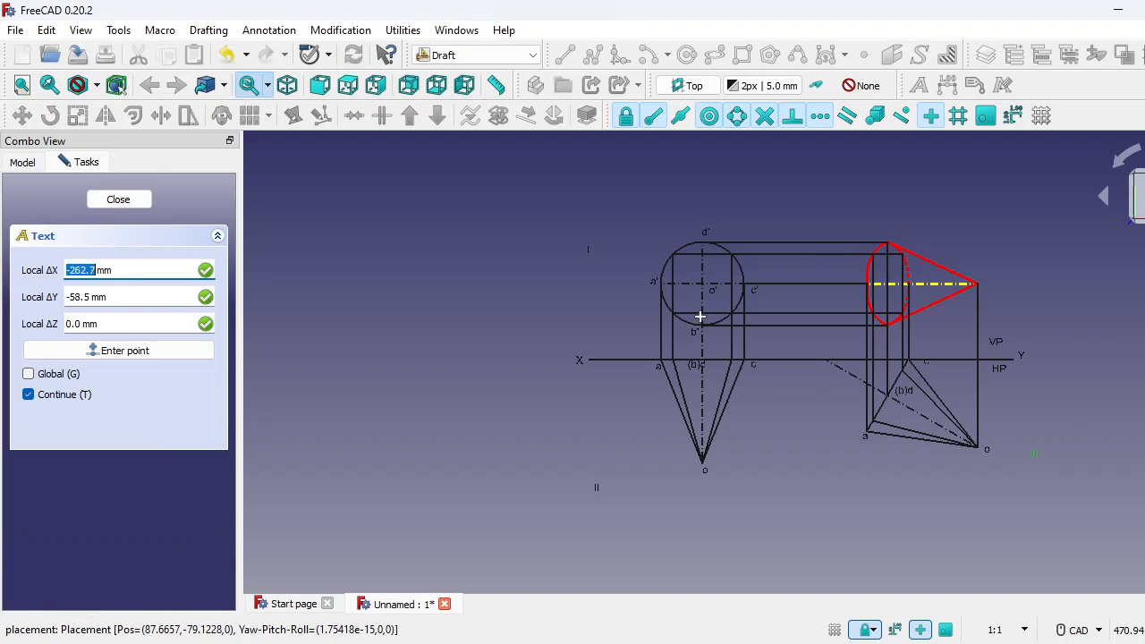
click(981, 226)
text(IV)
click(136, 449)
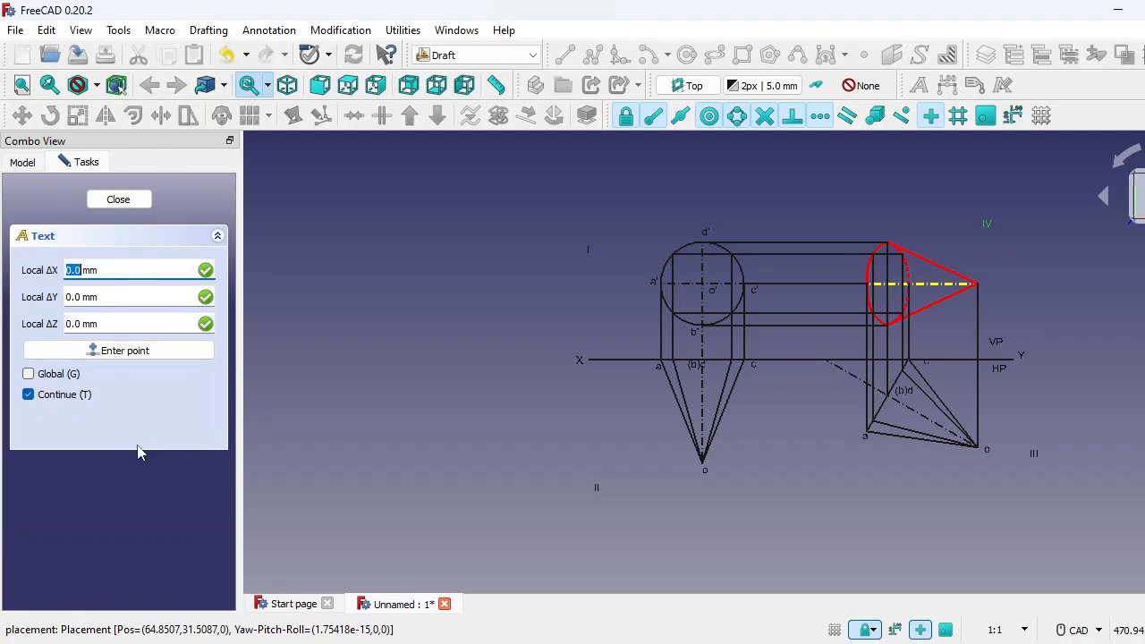
Step: Add the note "All dimensions are in mm" below the drawing, between the two lower views
click(715, 510)
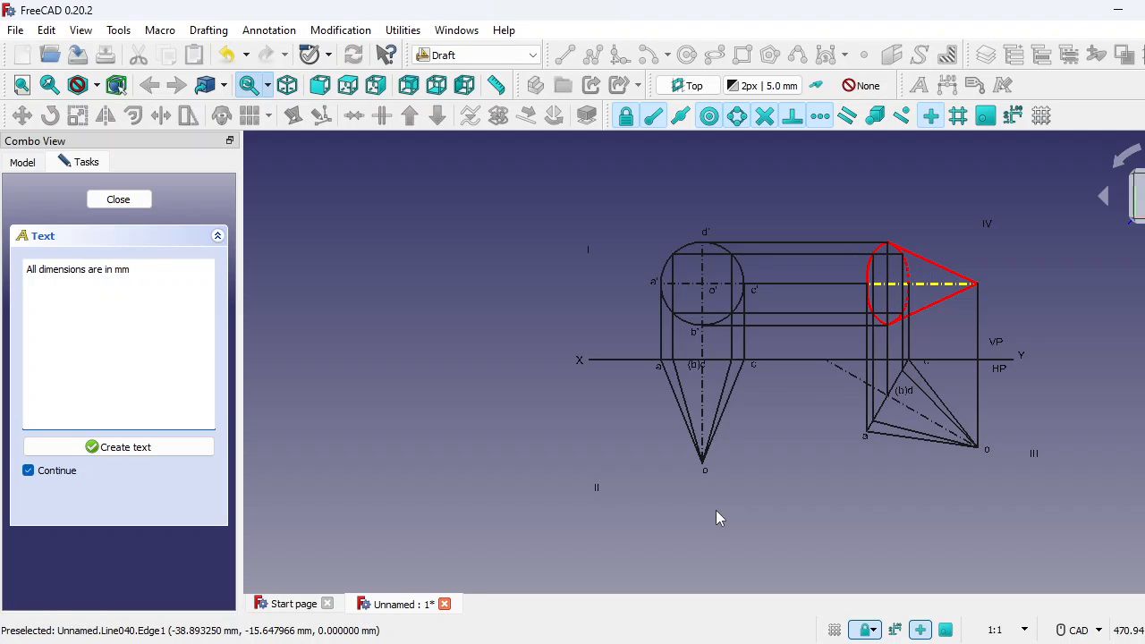
click(158, 446)
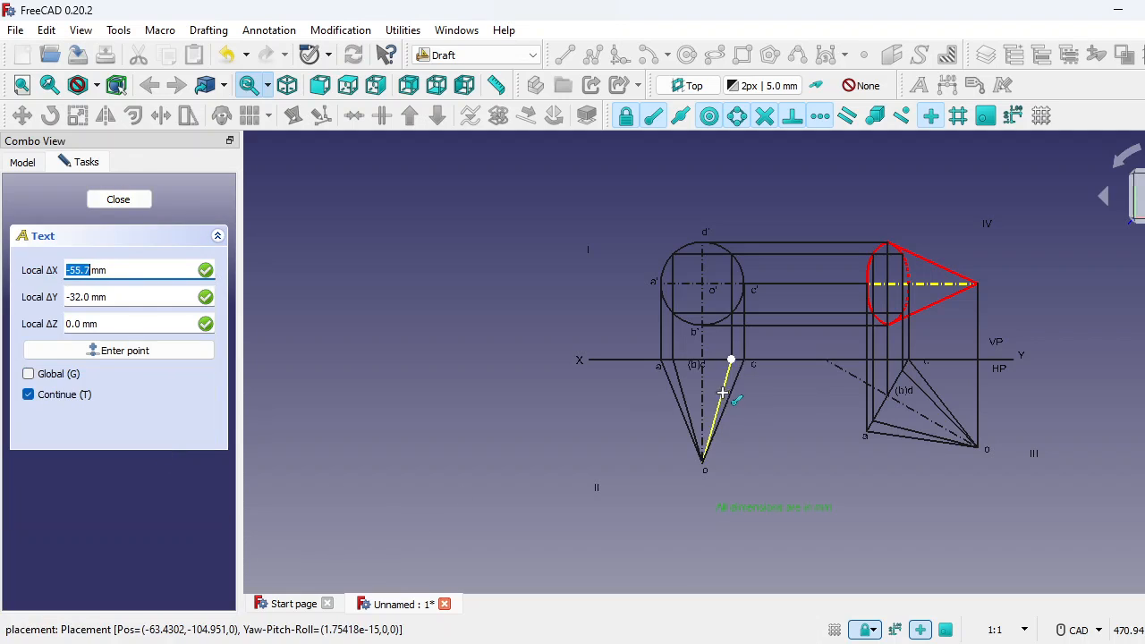
Step: Label the outer end of the red ellipse's horizontal axis a1' and the ellipse's highest point d1'
scroll(800, 450, up, 2)
scroll(800, 450, down, 1)
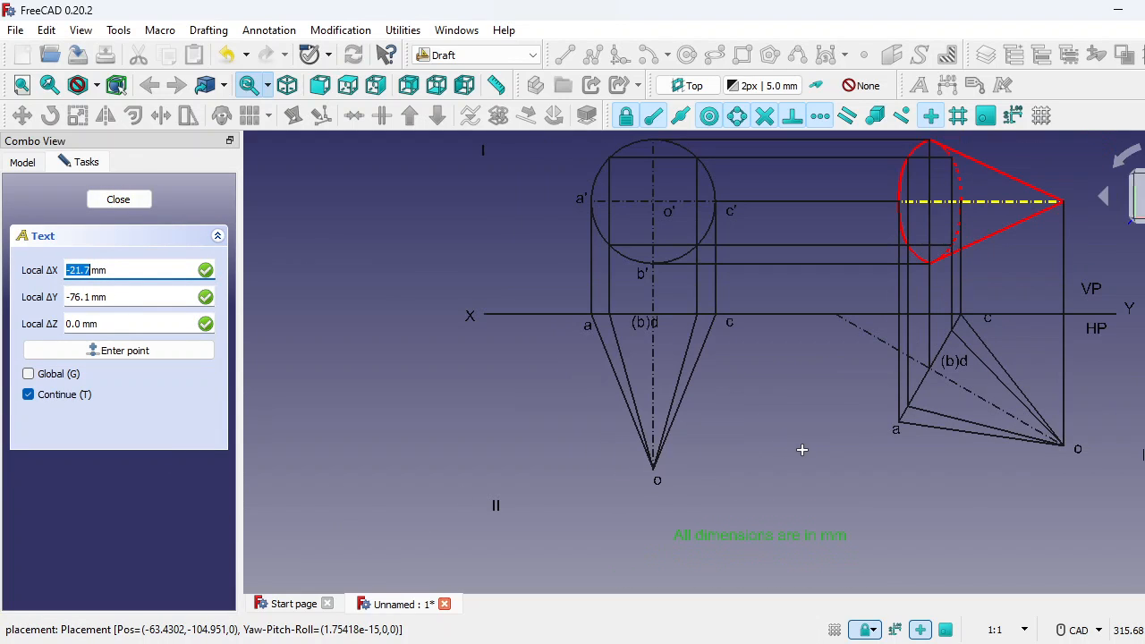
mouse_move(1044, 268)
middle_down()
mouse_move(948, 287)
mouse_move(892, 322)
mouse_move(894, 345)
middle_up()
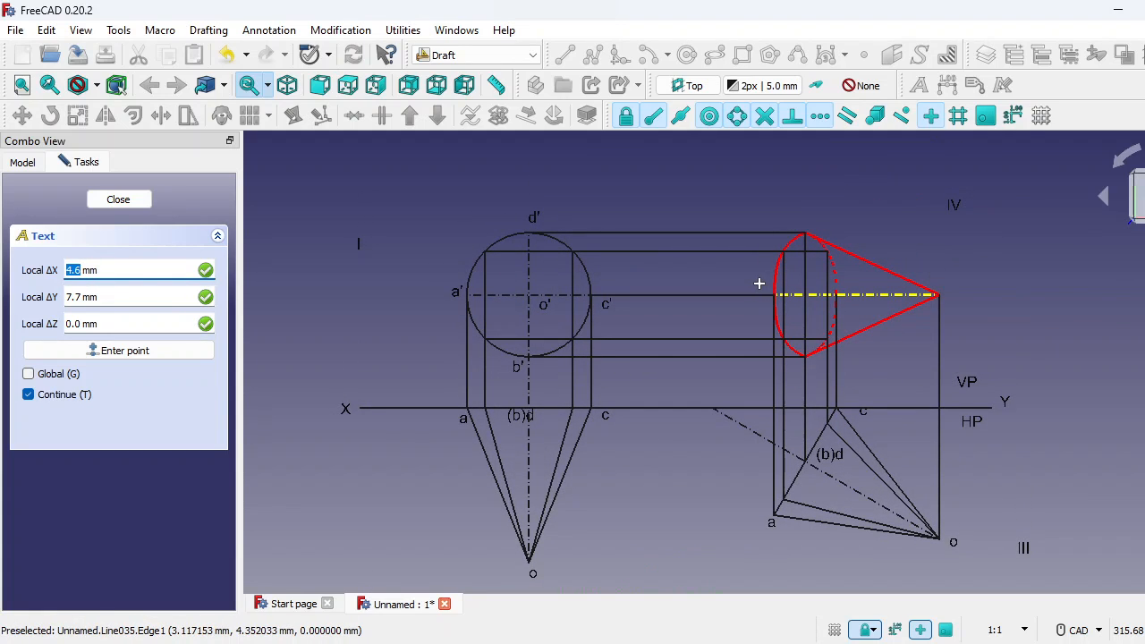
click(759, 283)
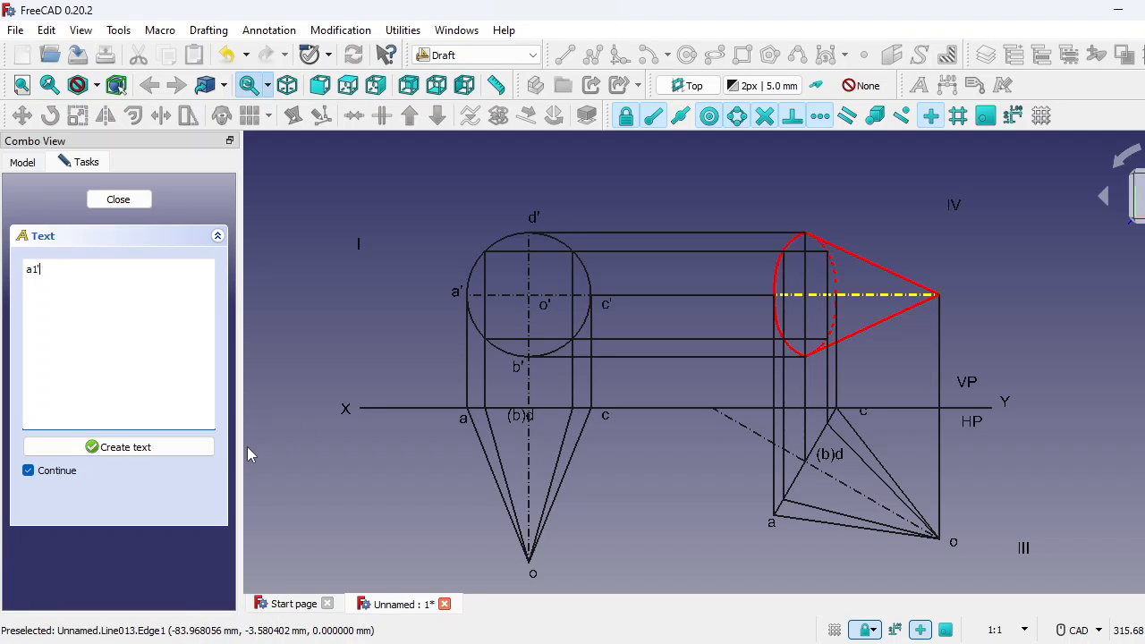
click(172, 447)
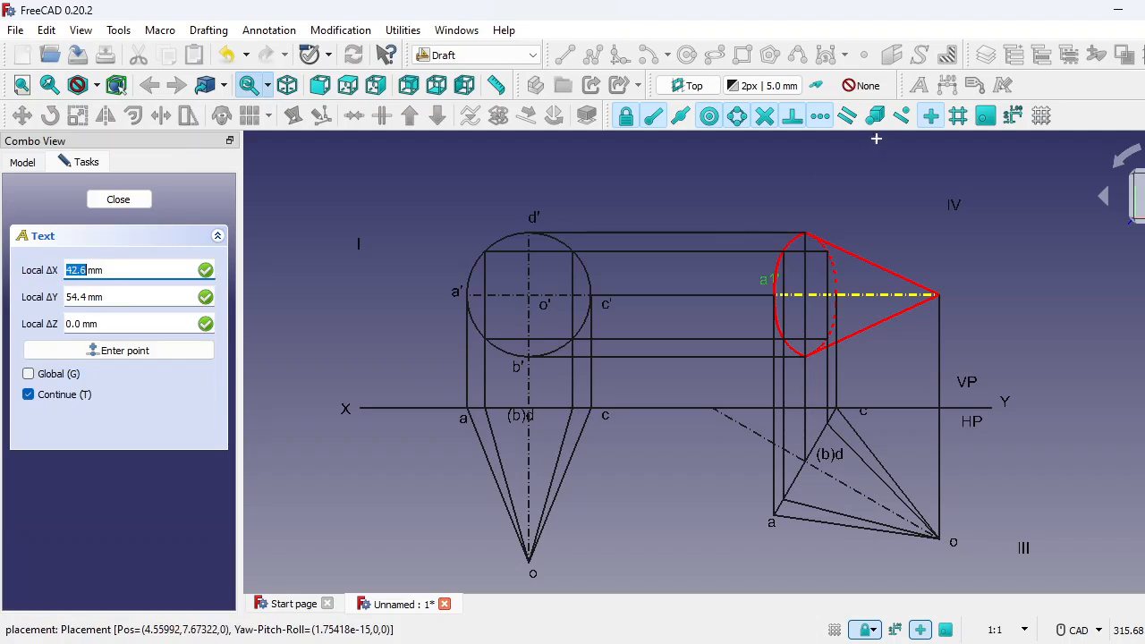
click(802, 225)
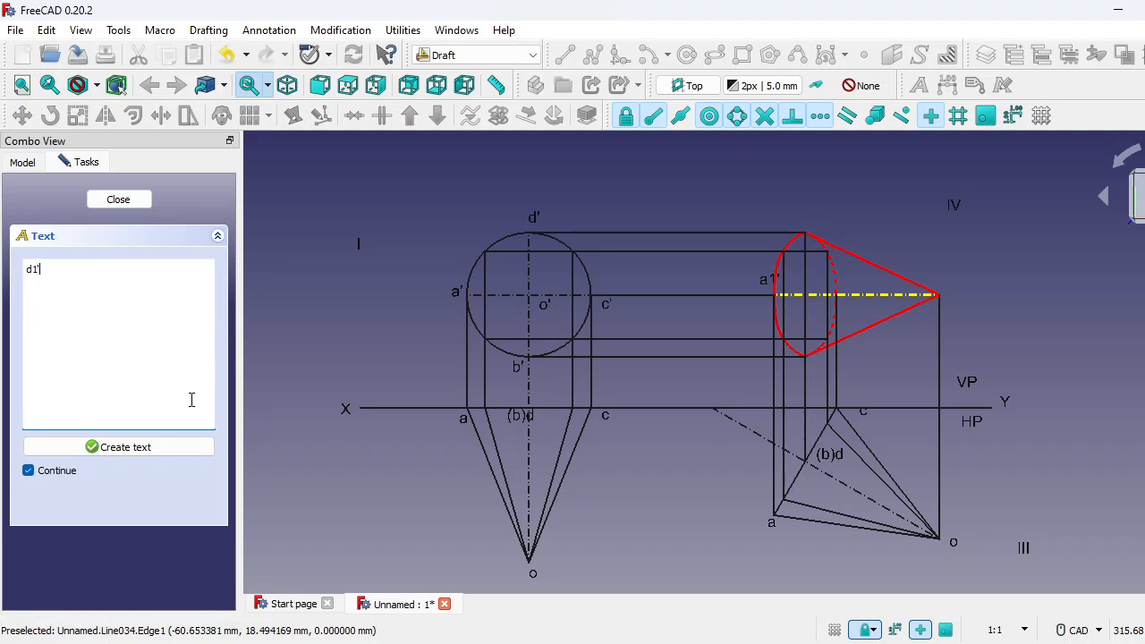
click(158, 448)
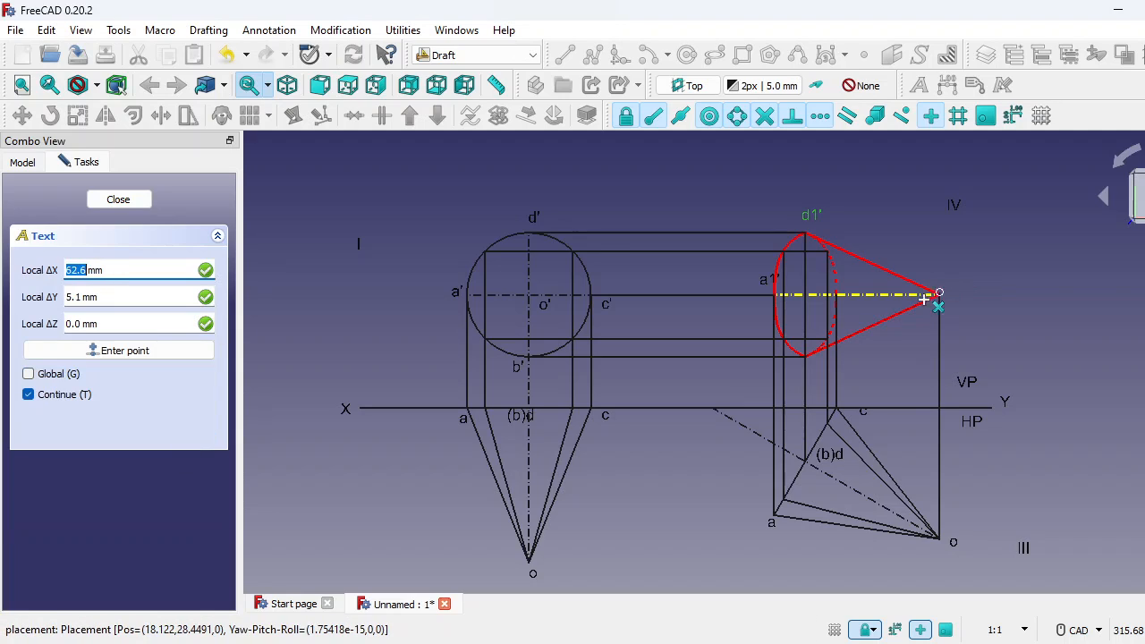
Step: Label the red ellipse's dashed side c1' near the axis and its lowest point b1'
click(852, 291)
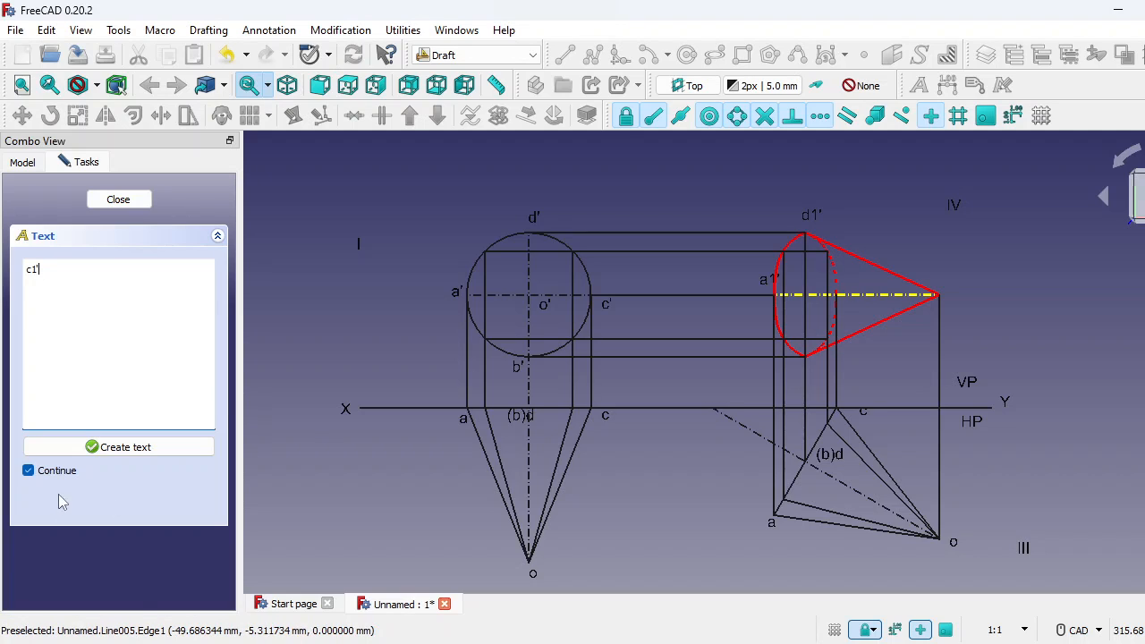
click(143, 447)
scroll(806, 400, up, 1)
scroll(806, 400, up, 1)
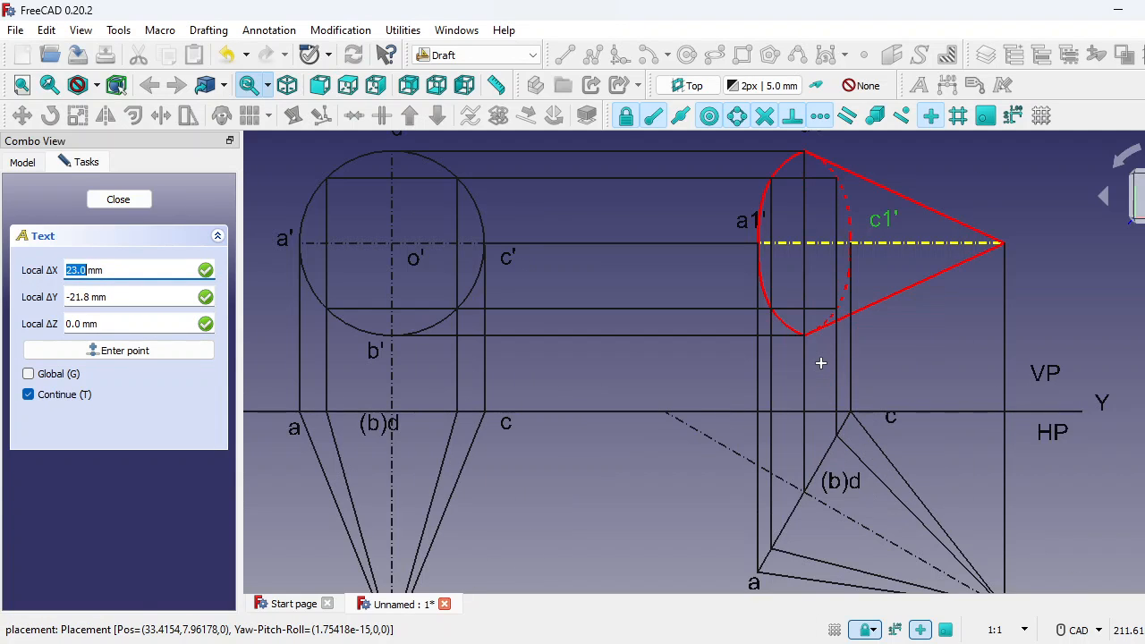
click(812, 353)
text(b)
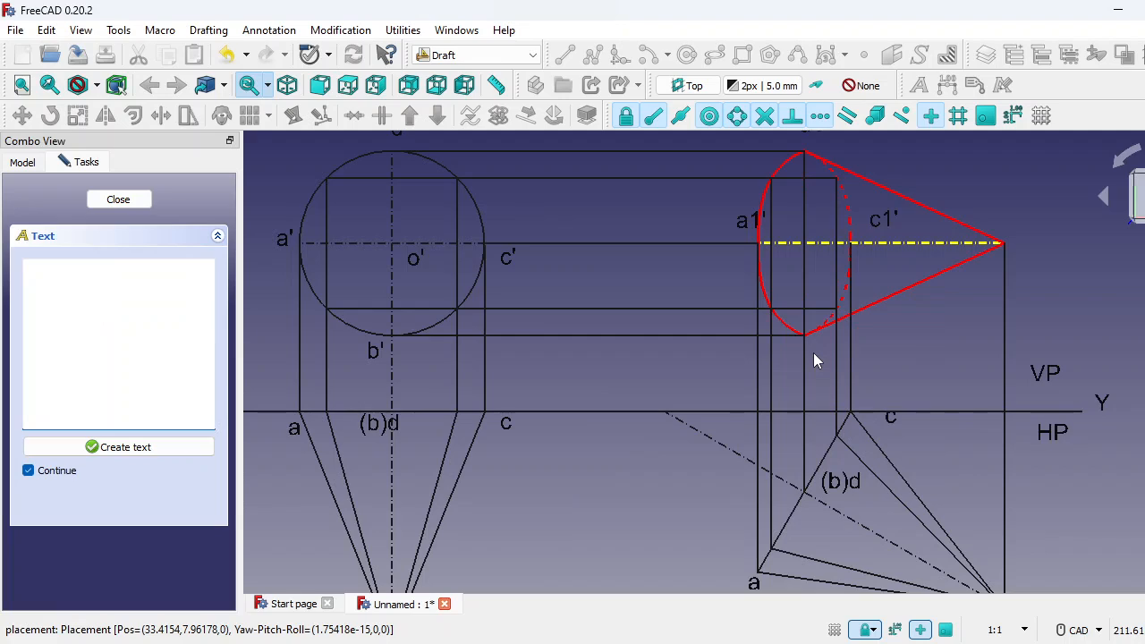
text(1')
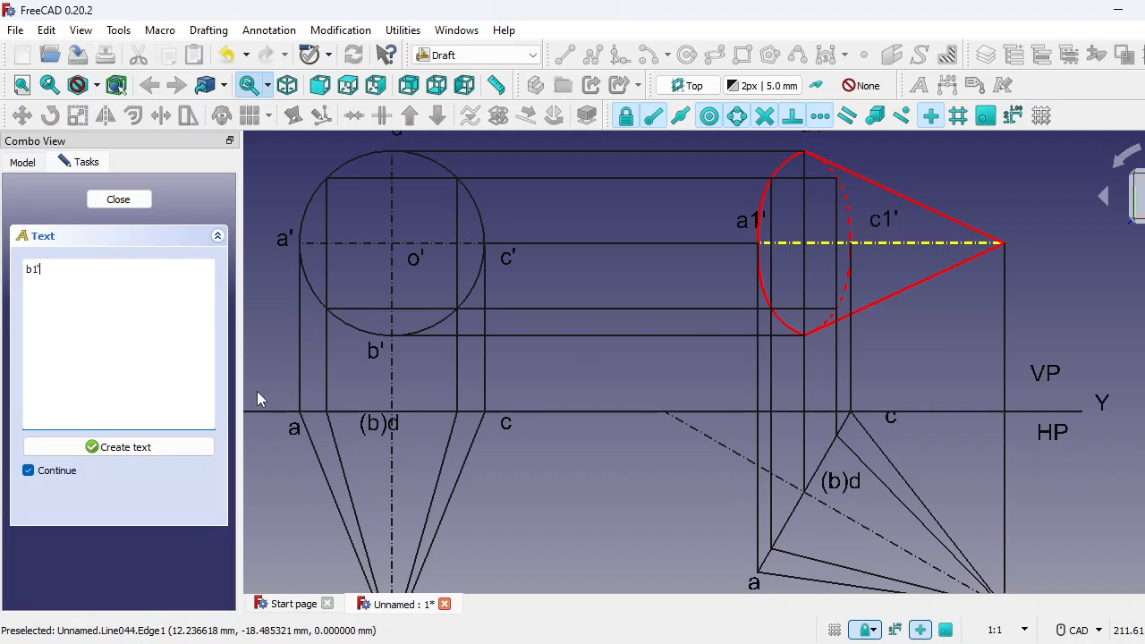
click(153, 447)
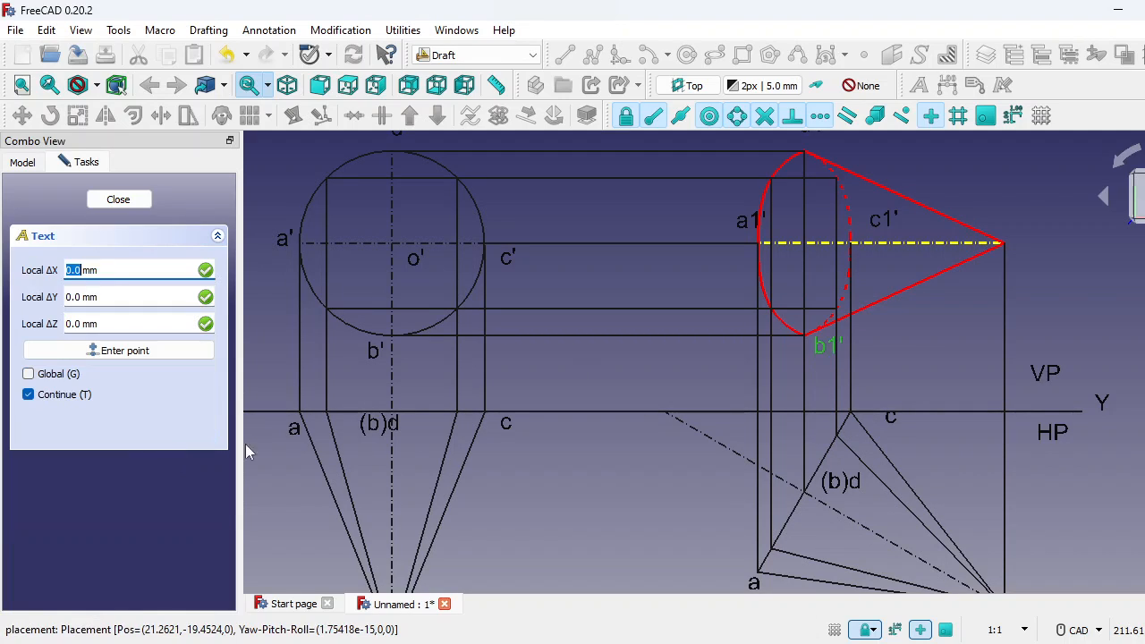
Step: Label the apex of the red projected cone o1' and finish adding text
click(1016, 243)
text(o1)
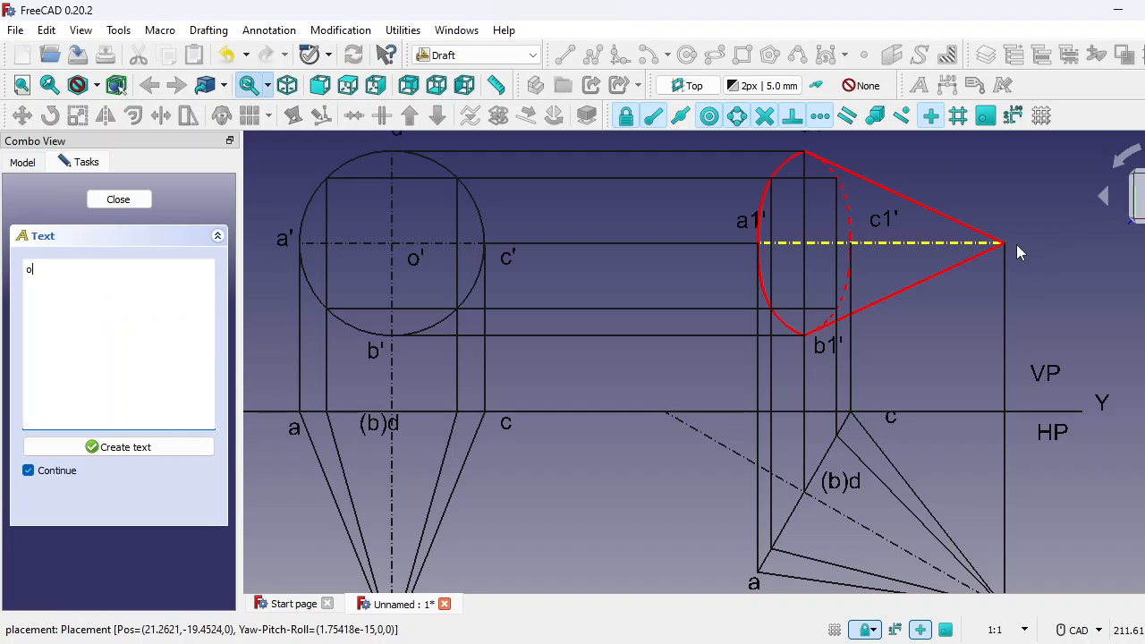
text(')
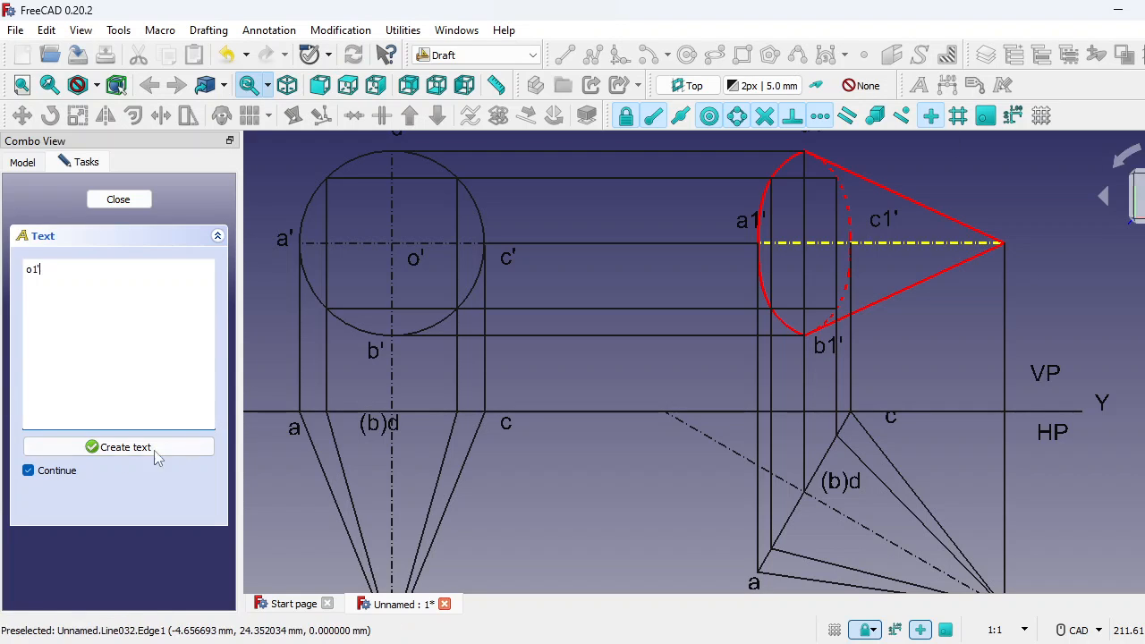
click(161, 452)
scroll(1141, 449, down, 3)
mouse_move(1141, 450)
middle_down()
mouse_move(953, 414)
mouse_move(982, 421)
middle_up()
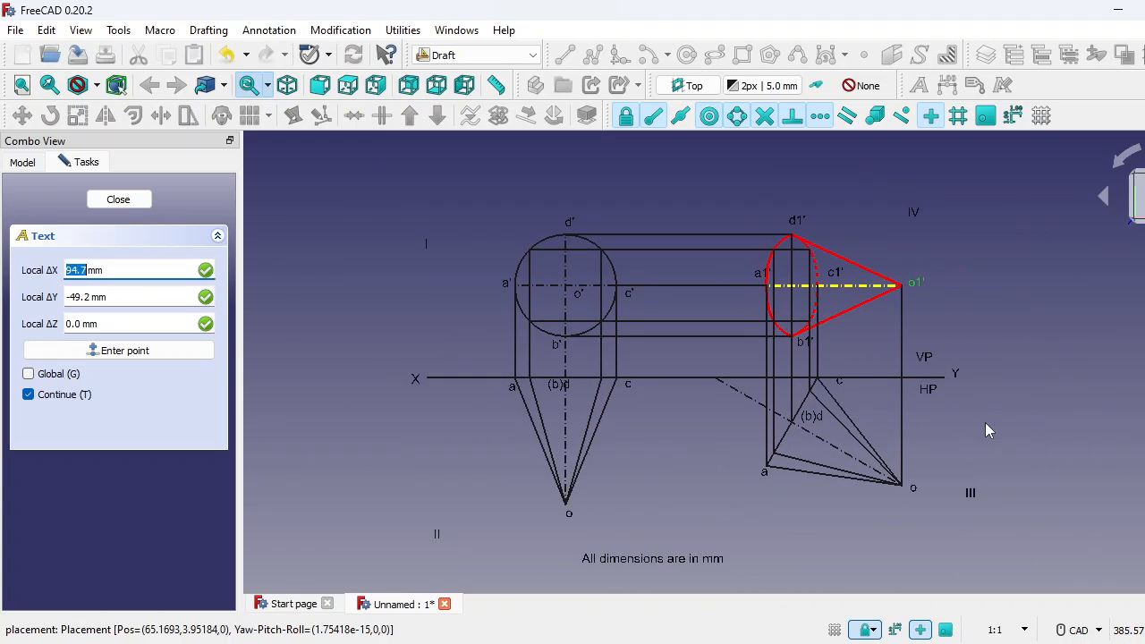
scroll(752, 409, up, 2)
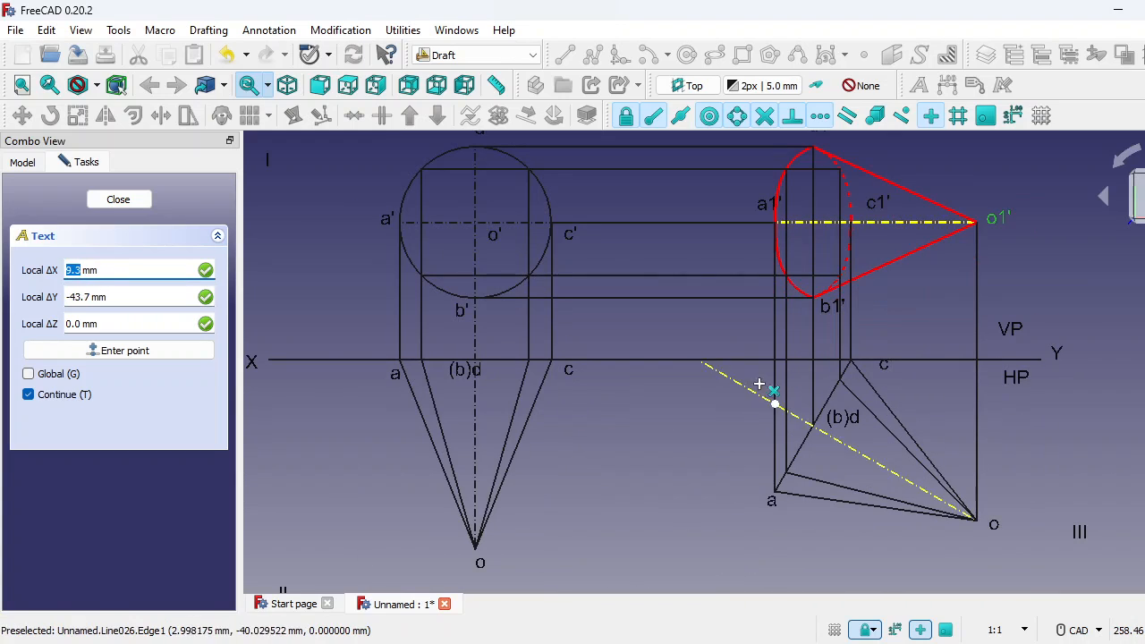
click(119, 199)
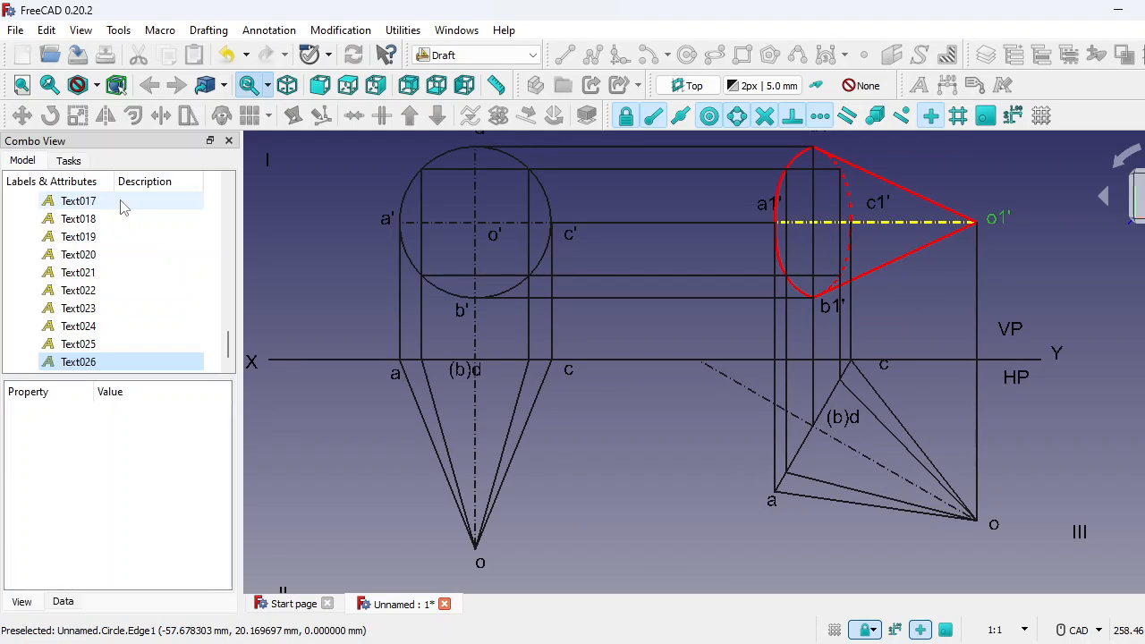
Step: Dimension the angle between the XY line and the tilted cone's axis, placing it between the two lines
click(948, 85)
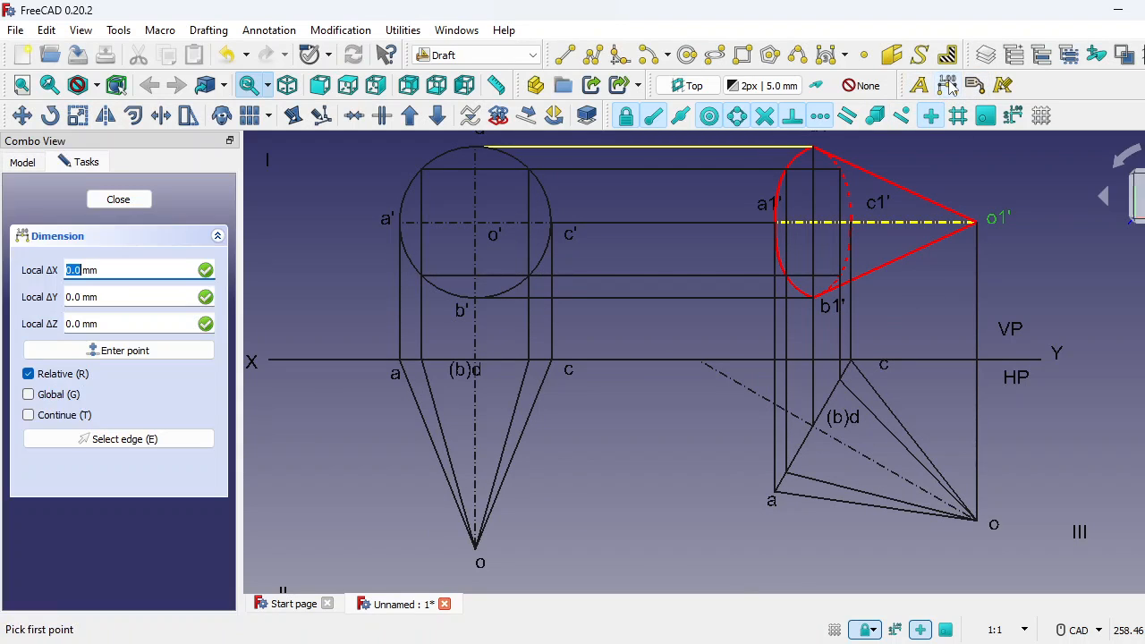
click(754, 360)
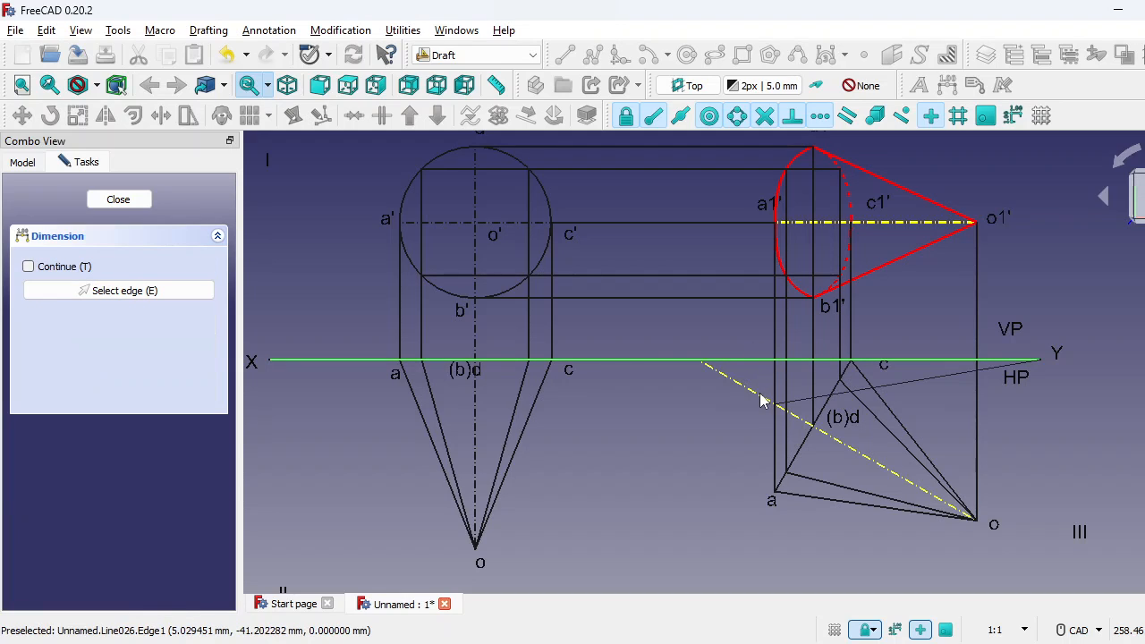
click(761, 394)
click(756, 378)
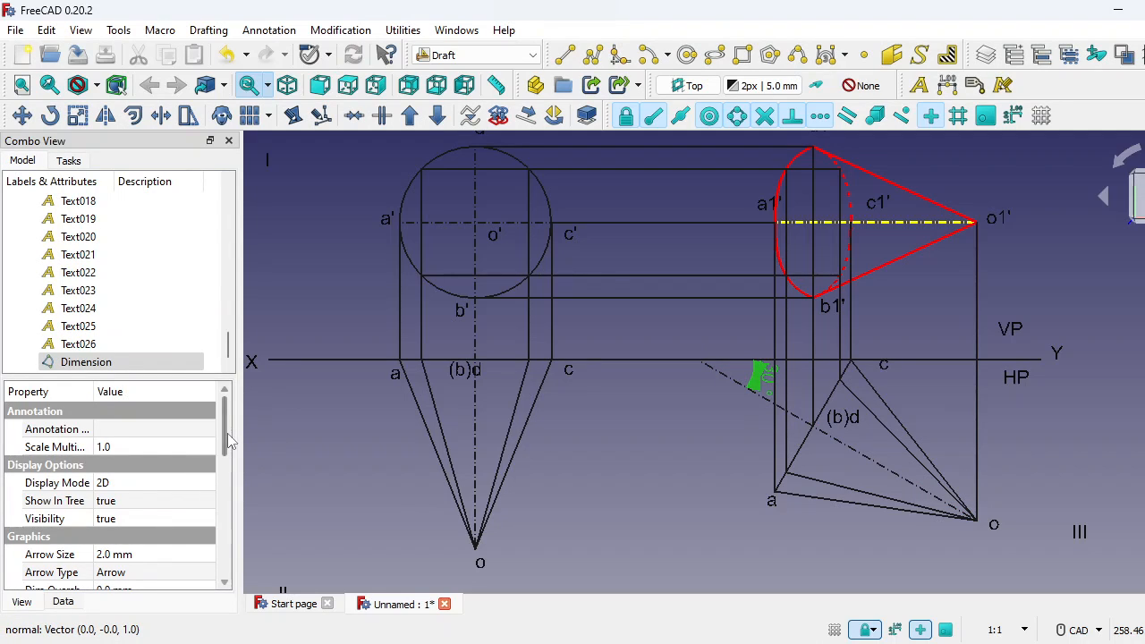
Step: Set the angle dimension's arrow size to 0.5 mm
scroll(159, 467, down, 2)
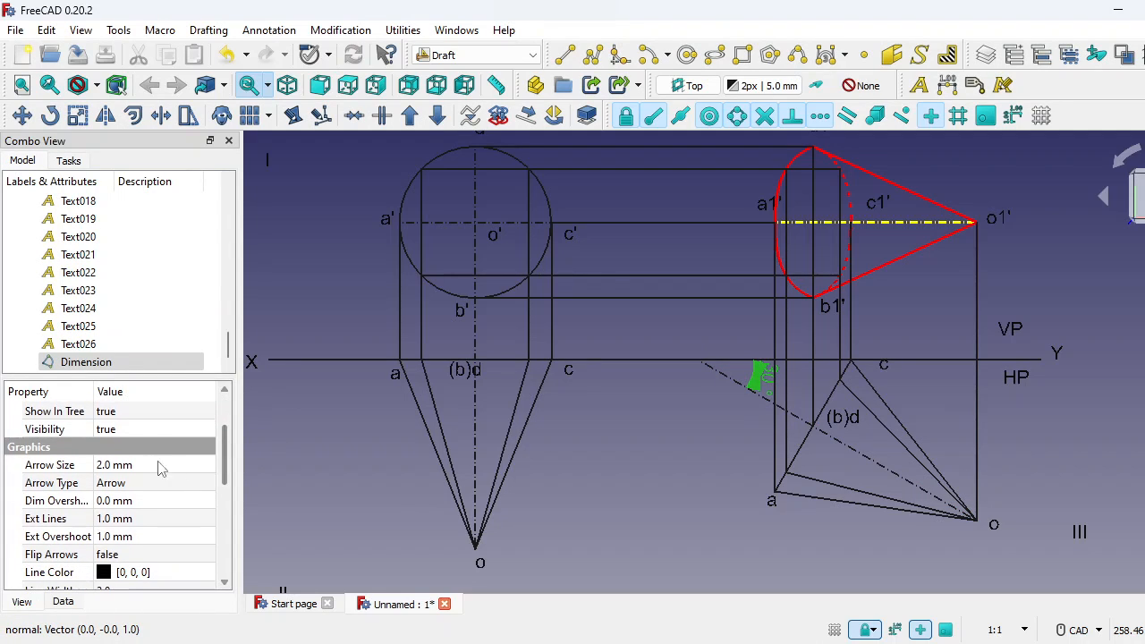
click(112, 465)
text(1)
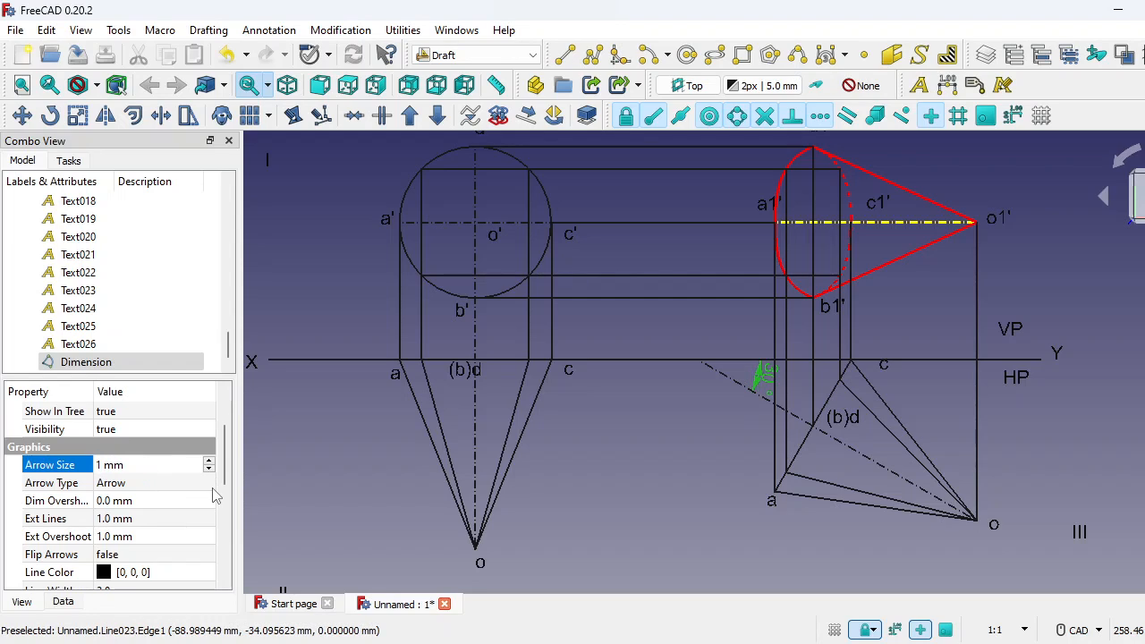
click(213, 486)
click(112, 465)
text(0.5)
click(166, 499)
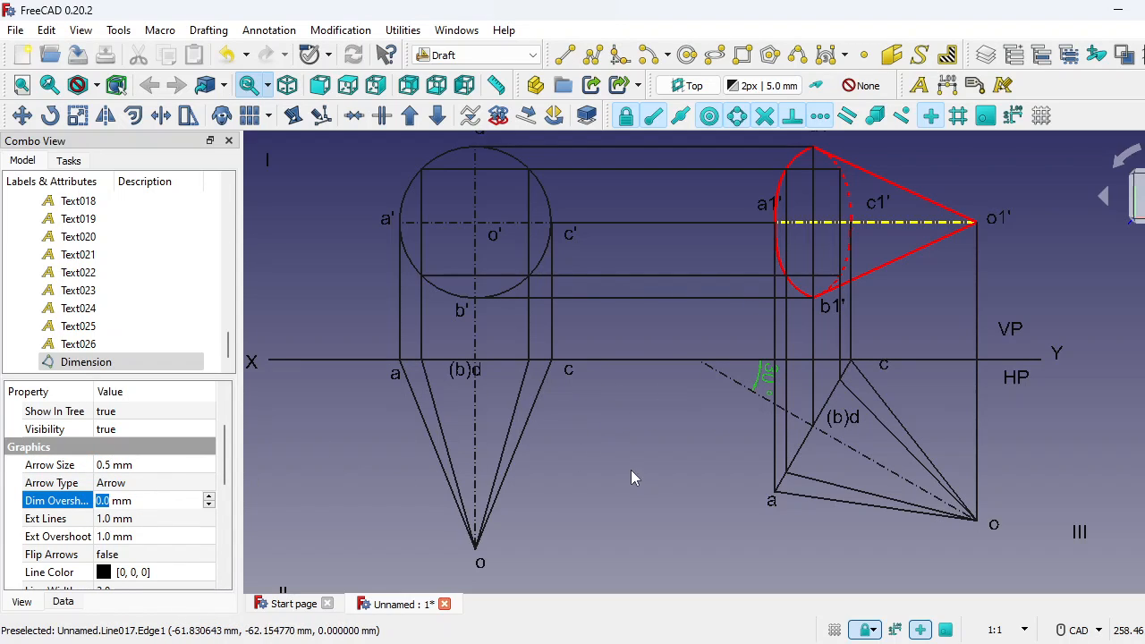
click(662, 457)
Step: Add a diameter dimension across the base circle in the upper view and hide its unit
mouse_move(662, 458)
middle_down()
mouse_move(756, 468)
mouse_move(842, 525)
middle_up()
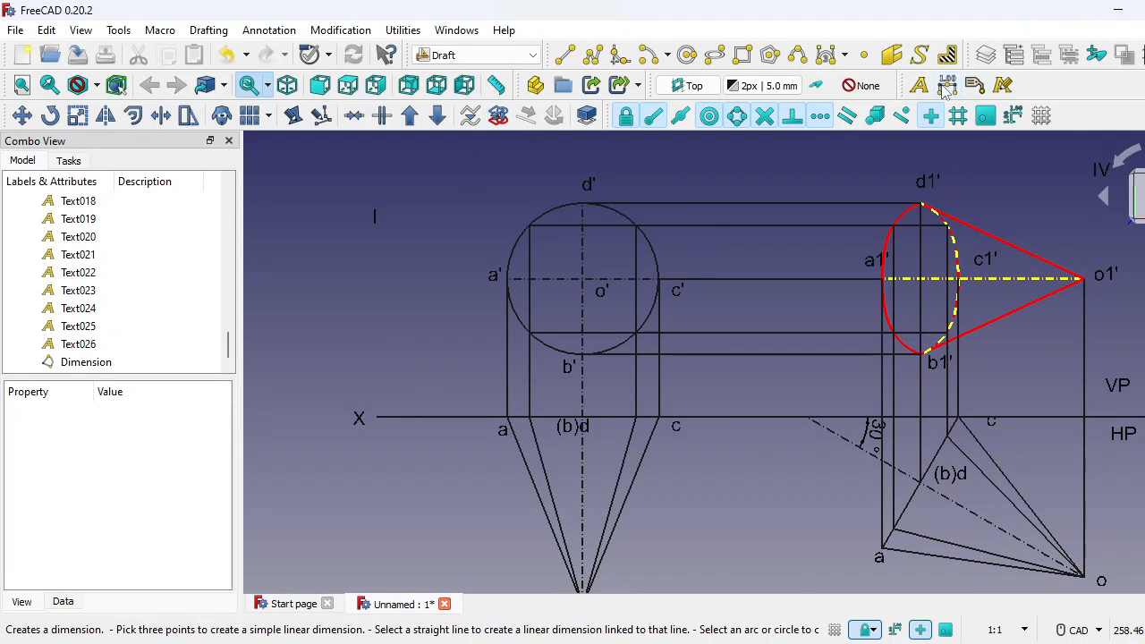
click(566, 206)
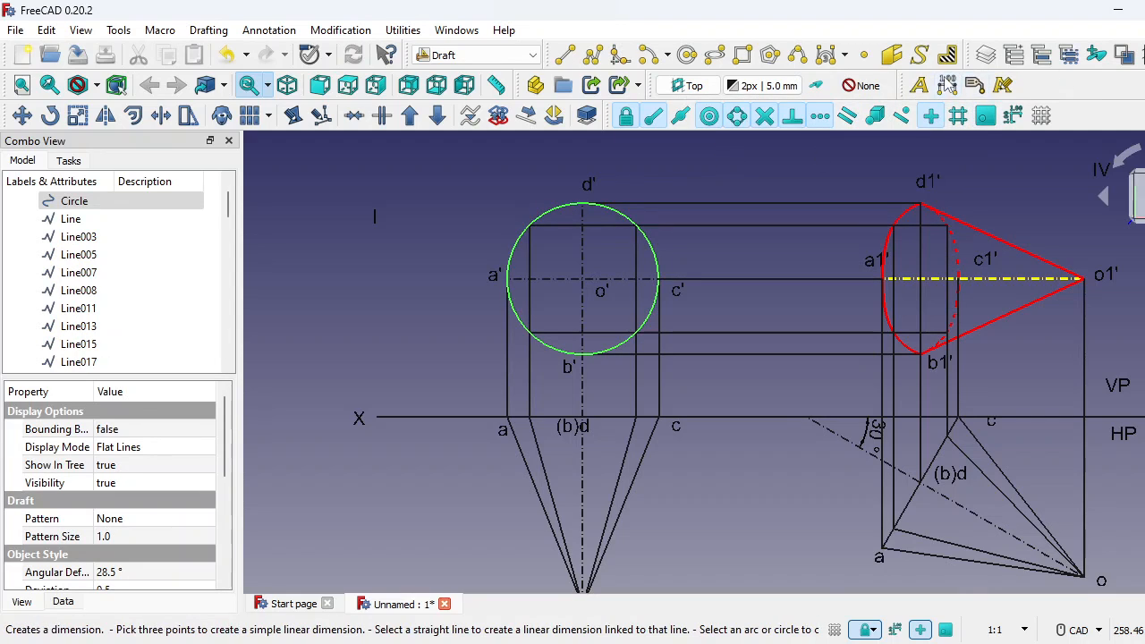
click(946, 85)
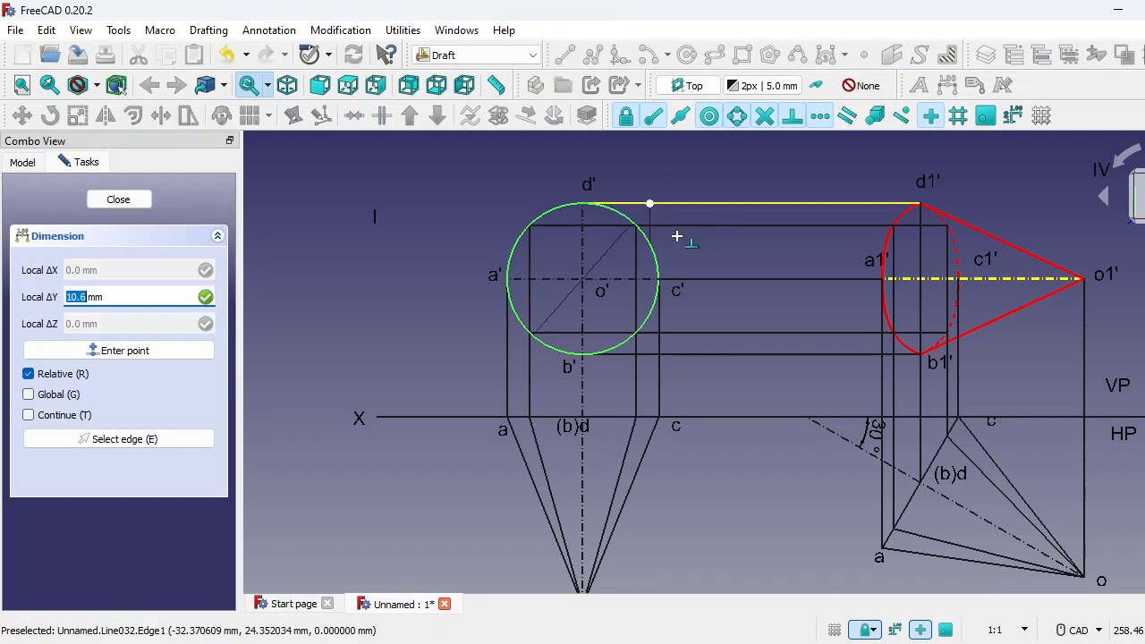
click(625, 246)
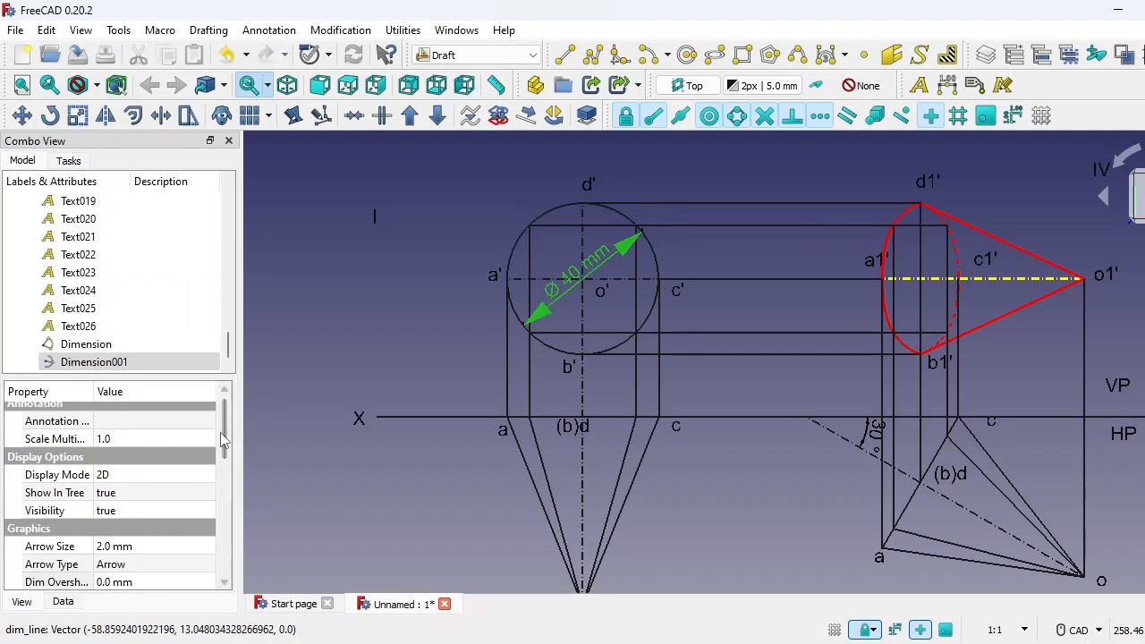
drag(227, 440, 223, 583)
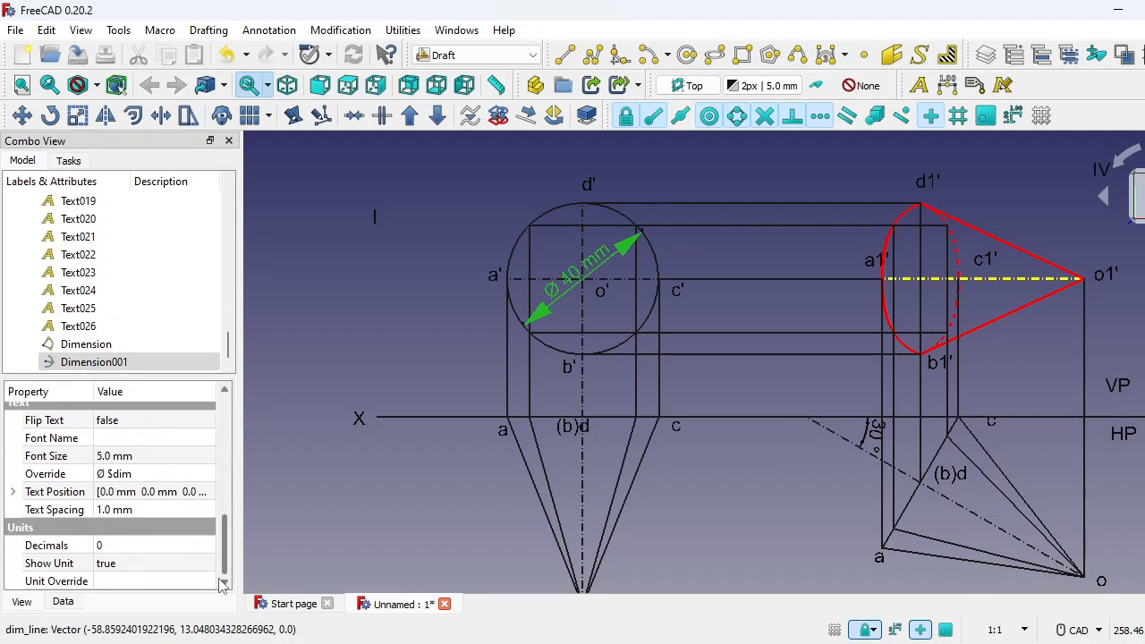
click(170, 563)
click(134, 577)
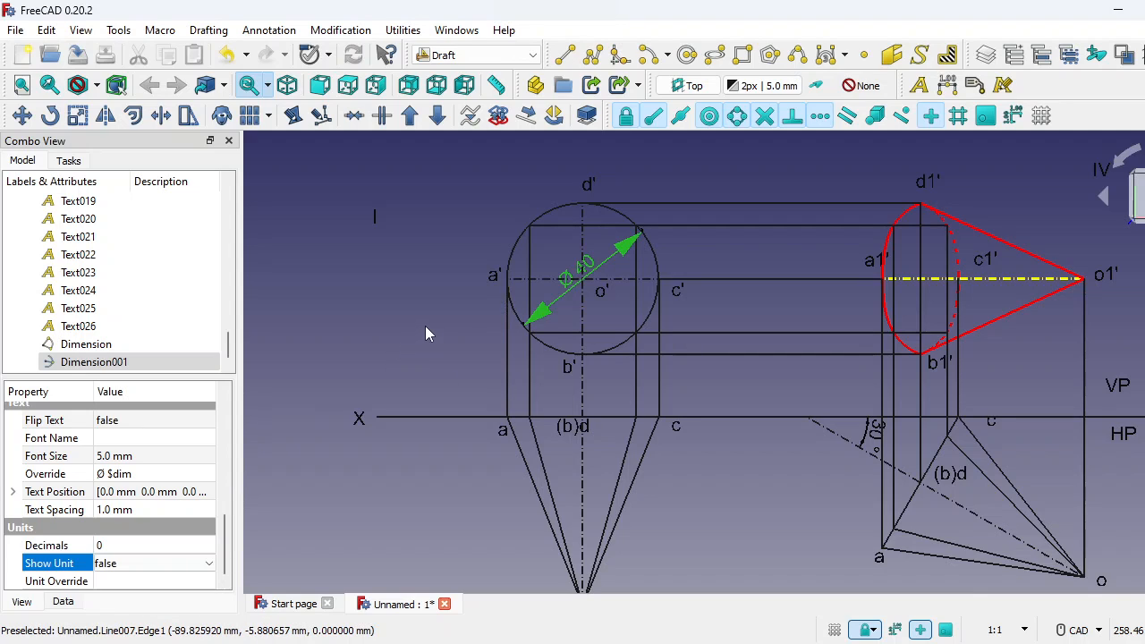
Step: Set the diameter dimension's extension lines and extension overshoot to 0 mm
scroll(587, 309, up, 4)
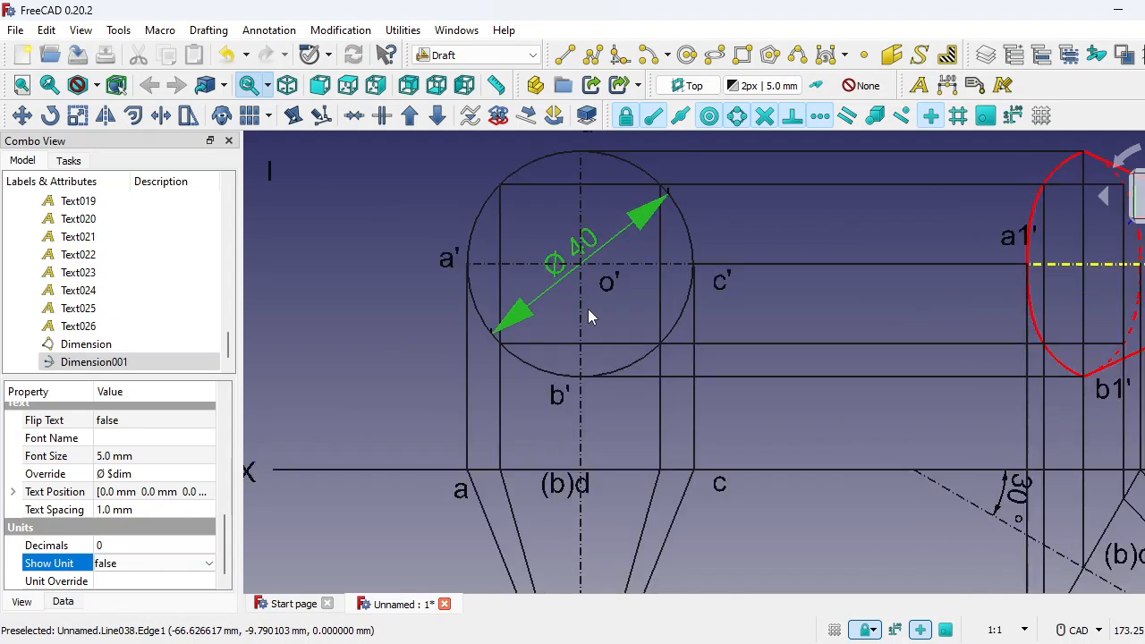
scroll(588, 309, down, 2)
scroll(588, 309, down, 1)
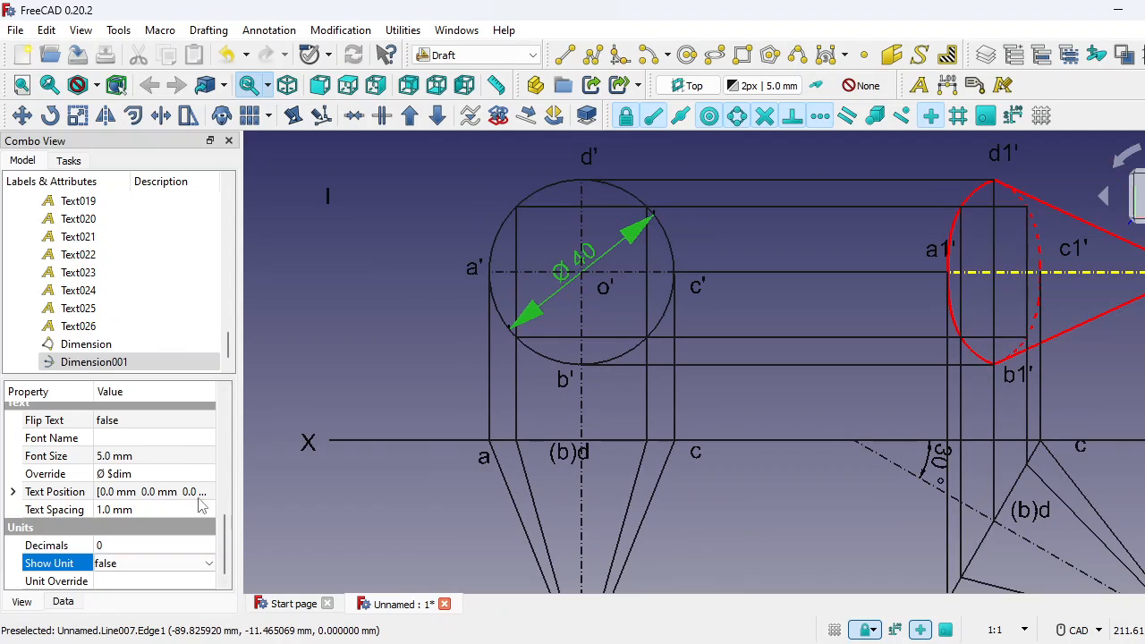
drag(224, 541, 264, 452)
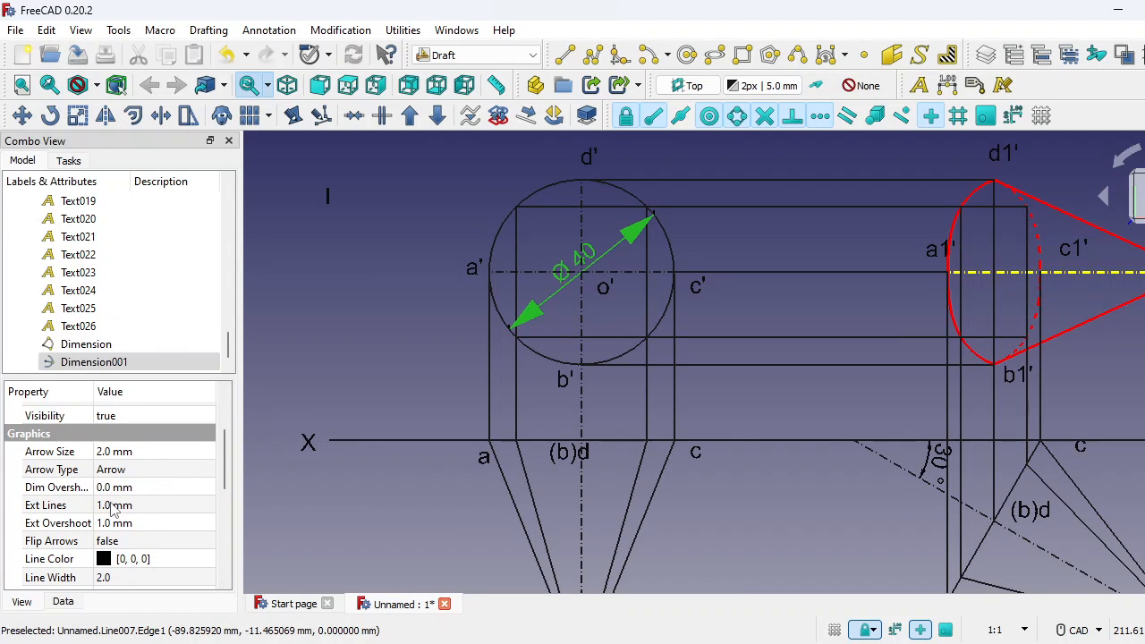
click(112, 507)
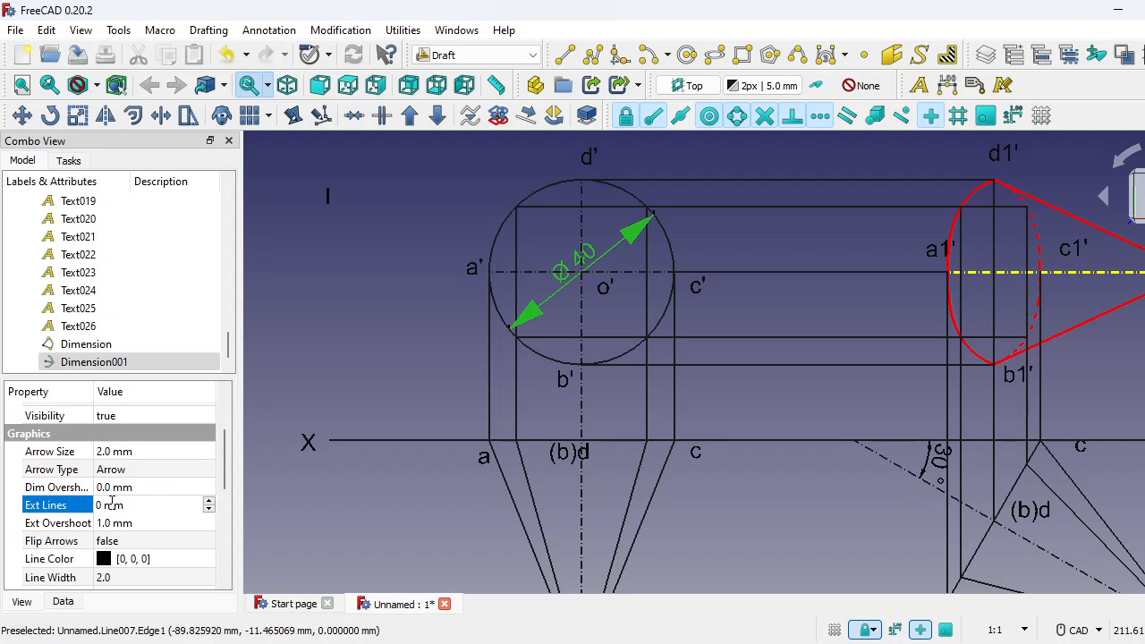
click(107, 524)
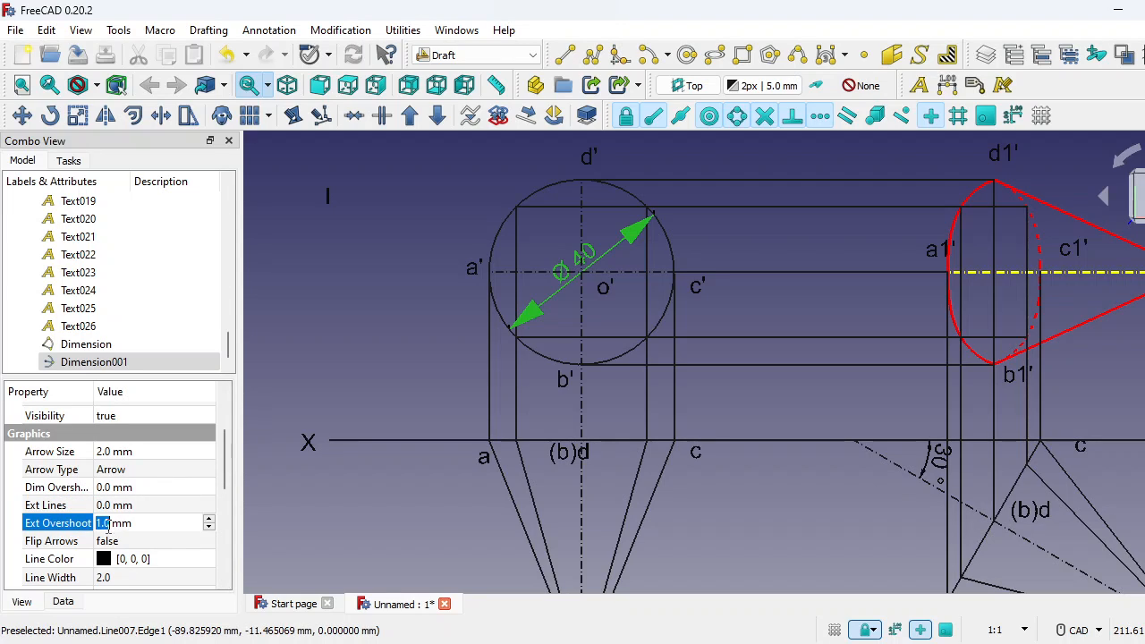
text(0)
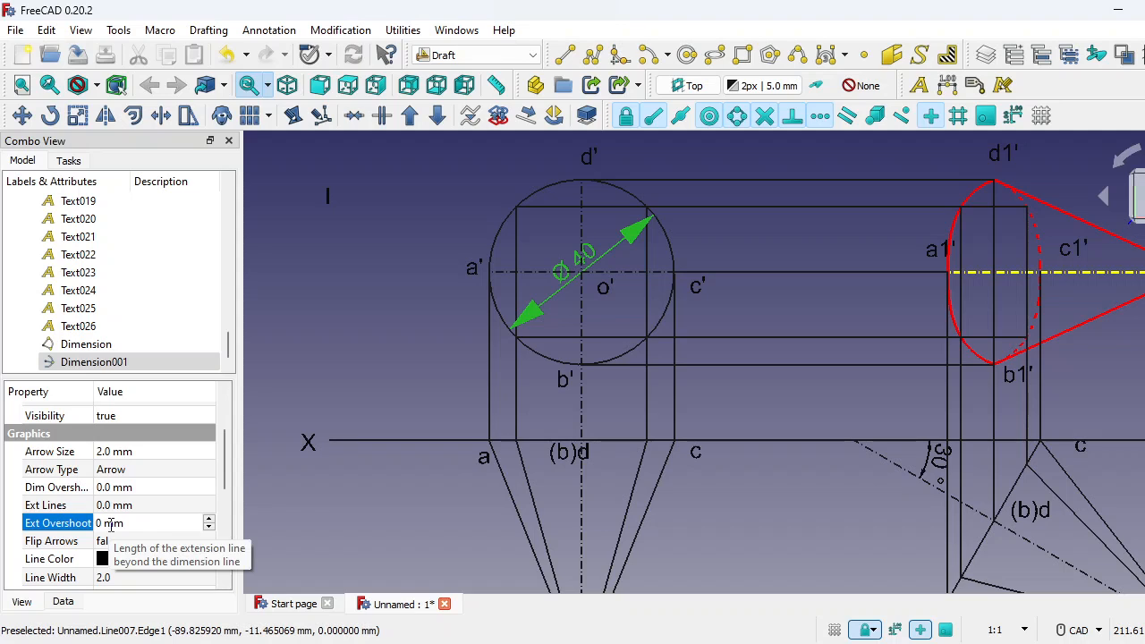
click(215, 472)
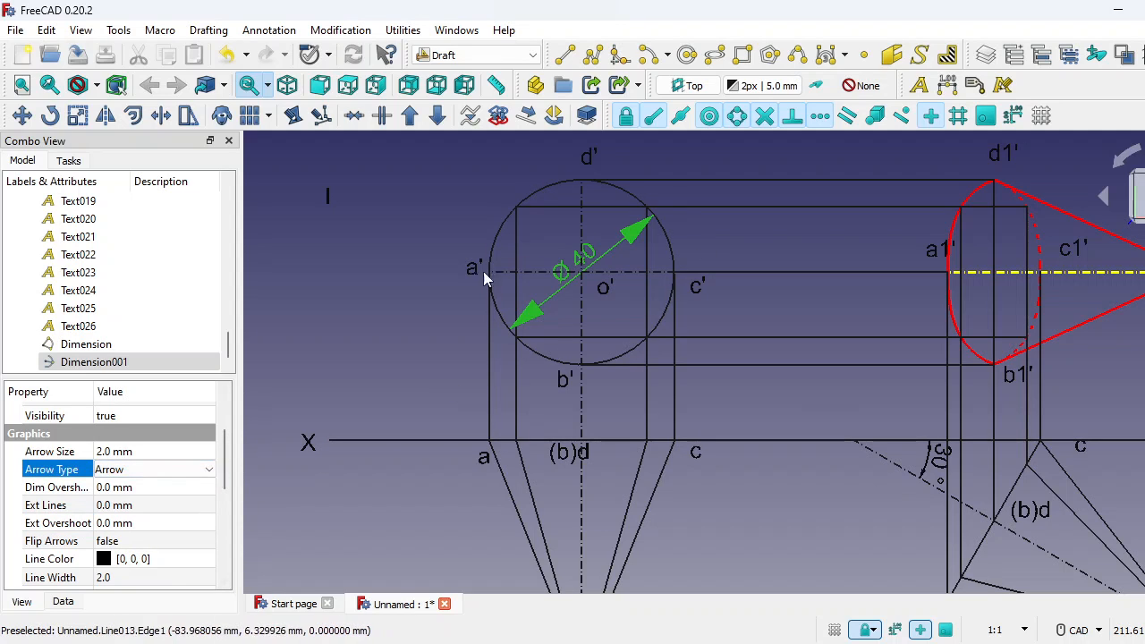
click(415, 319)
Step: Dimension the upright cone's height from the XY line to apex o, placing the dimension outside the view near quadrant II
scroll(777, 441, down, 1)
middle_drag(796, 499, 792, 418)
click(947, 85)
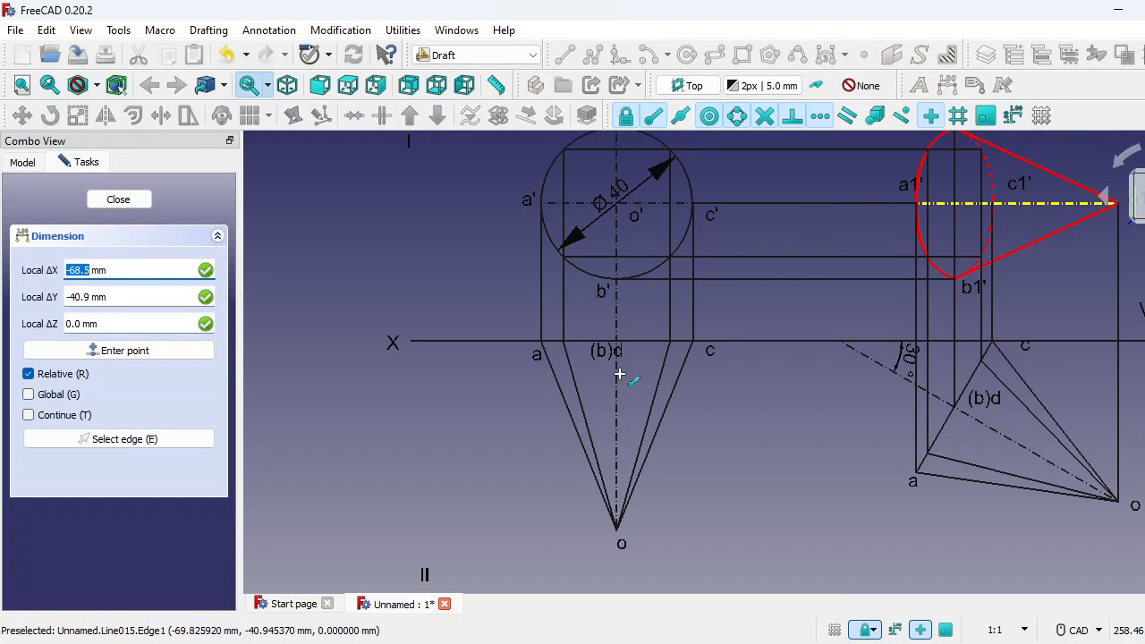
click(616, 342)
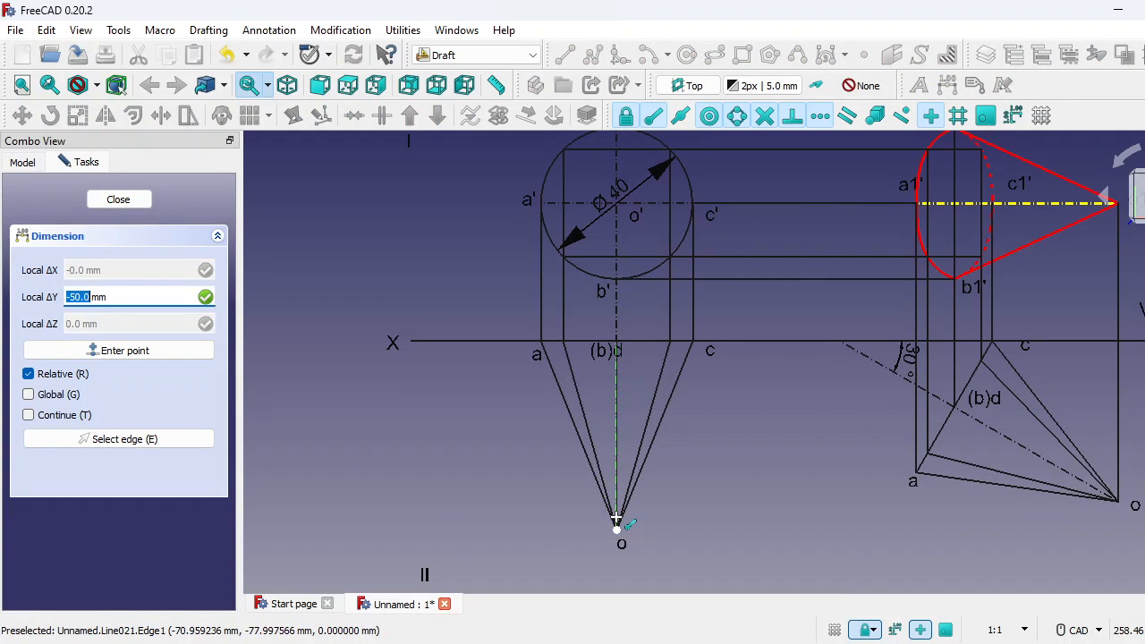
click(616, 518)
click(501, 521)
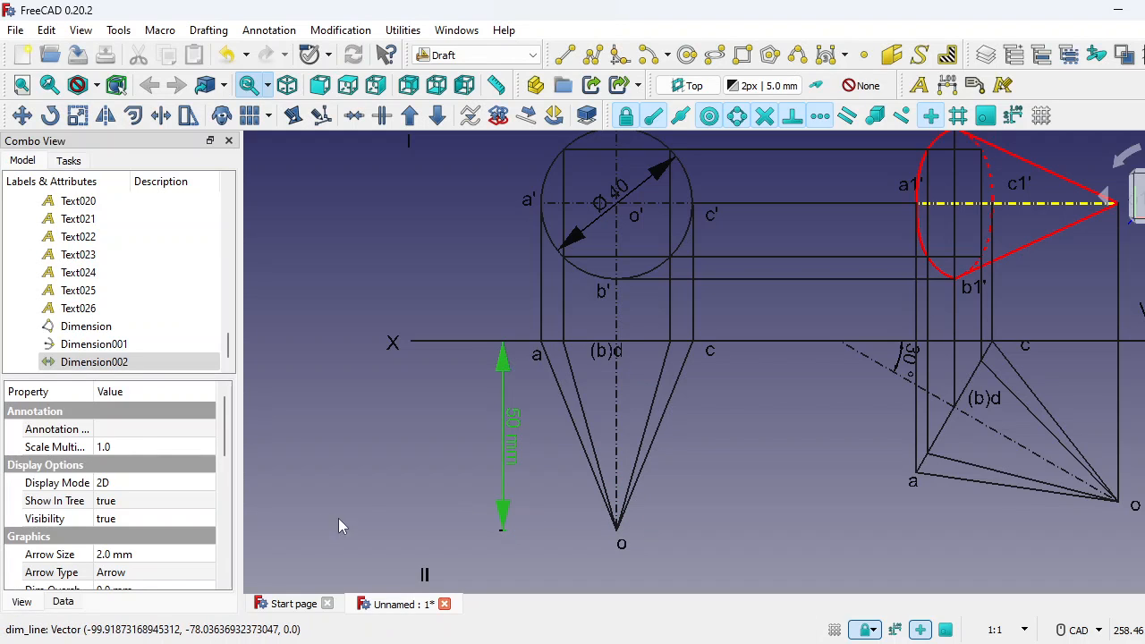
Step: Hide the unit of the cone's height dimension and flip its text
scroll(212, 546, down, 6)
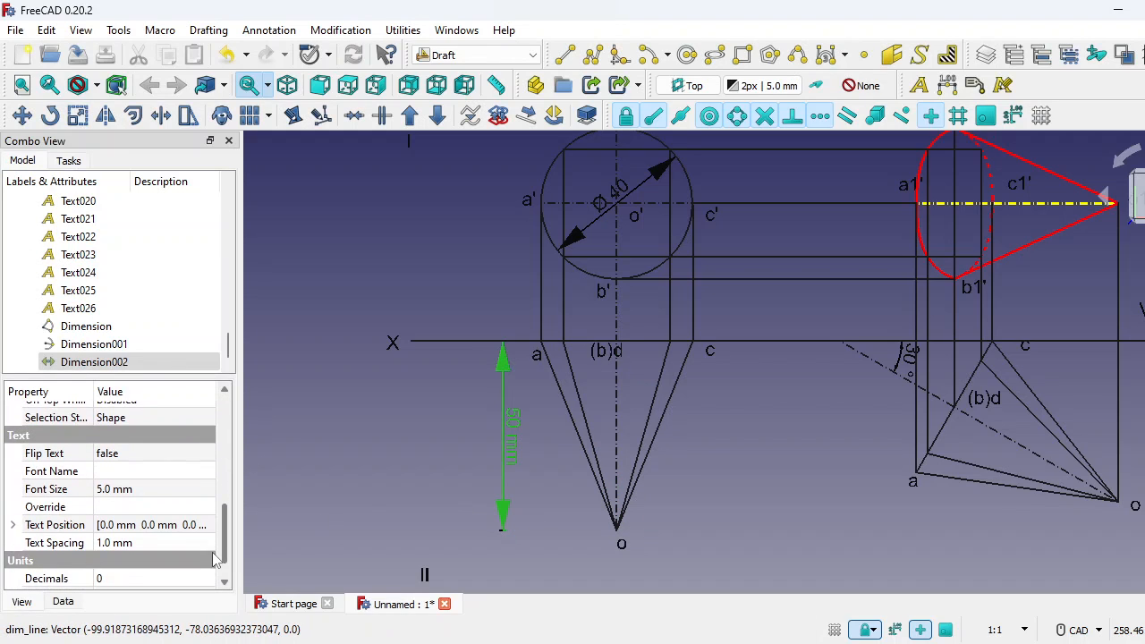
click(183, 564)
click(202, 563)
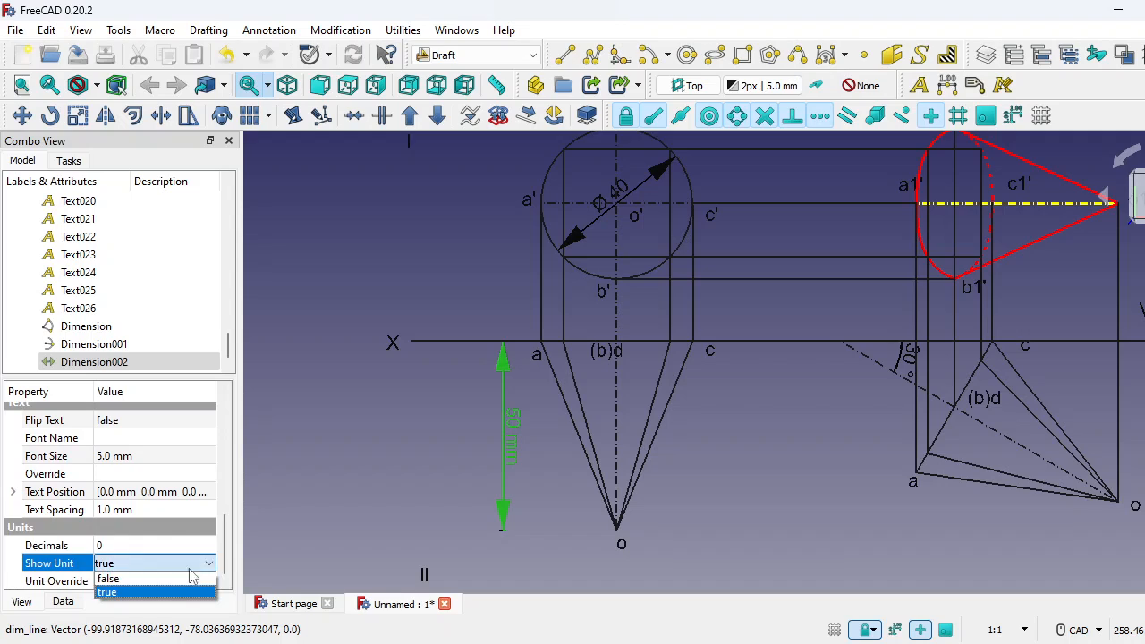
click(157, 580)
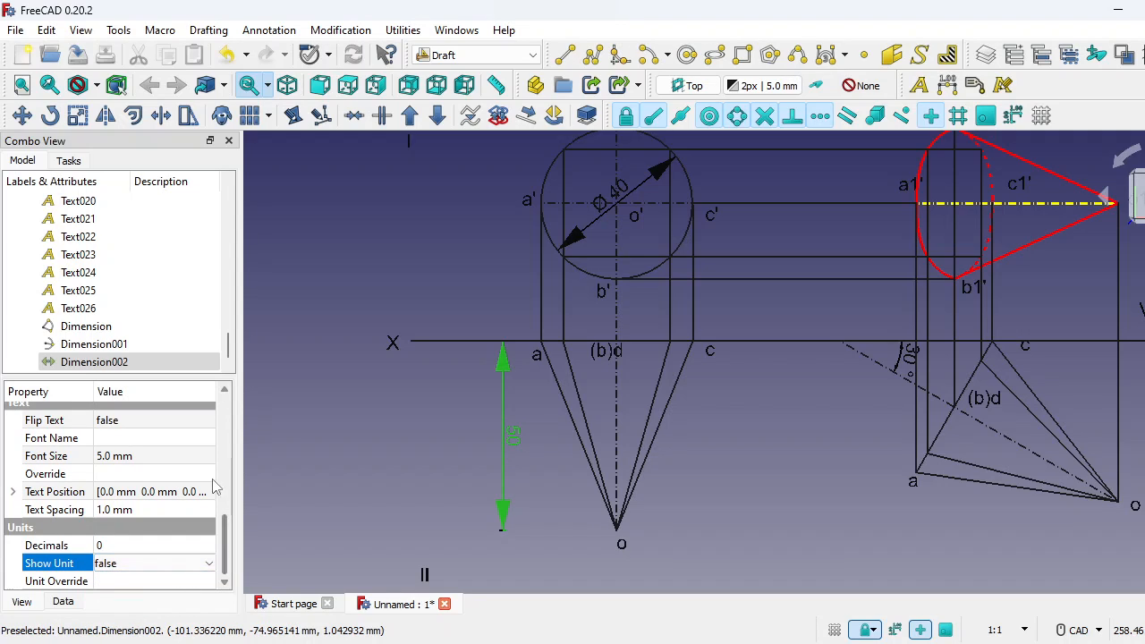
click(183, 420)
click(202, 420)
click(134, 453)
click(779, 493)
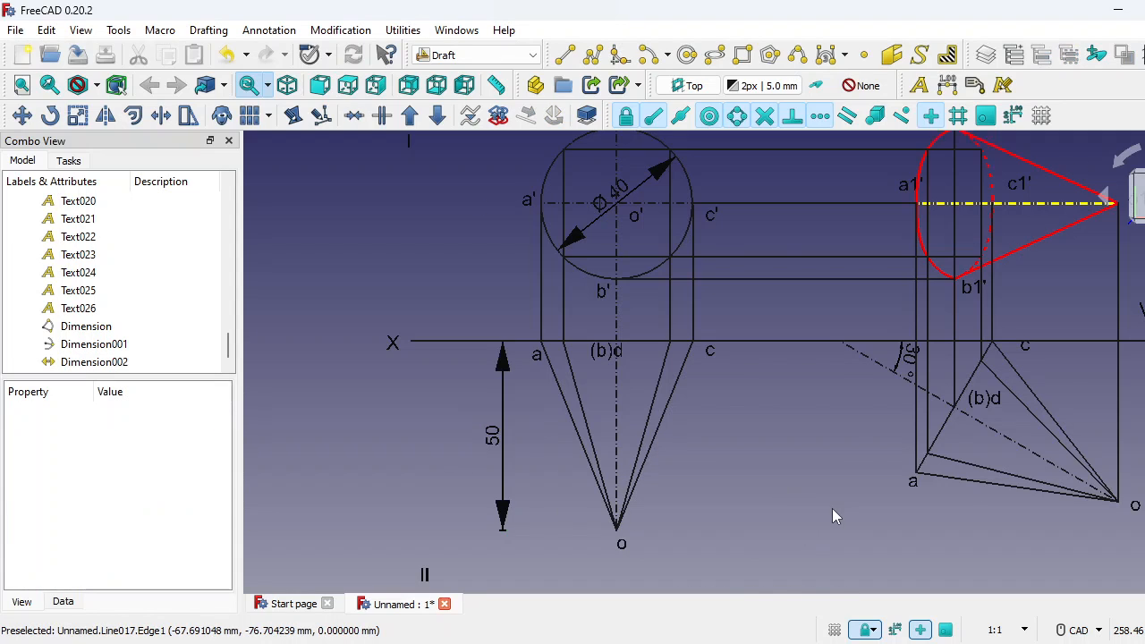
Step: Draw a rectangular sheet border around the whole drawing, enclosing both views, the quadrant labels and the dimension note
scroll(832, 508, down, 4)
scroll(1073, 518, up, 2)
scroll(1077, 528, up, 2)
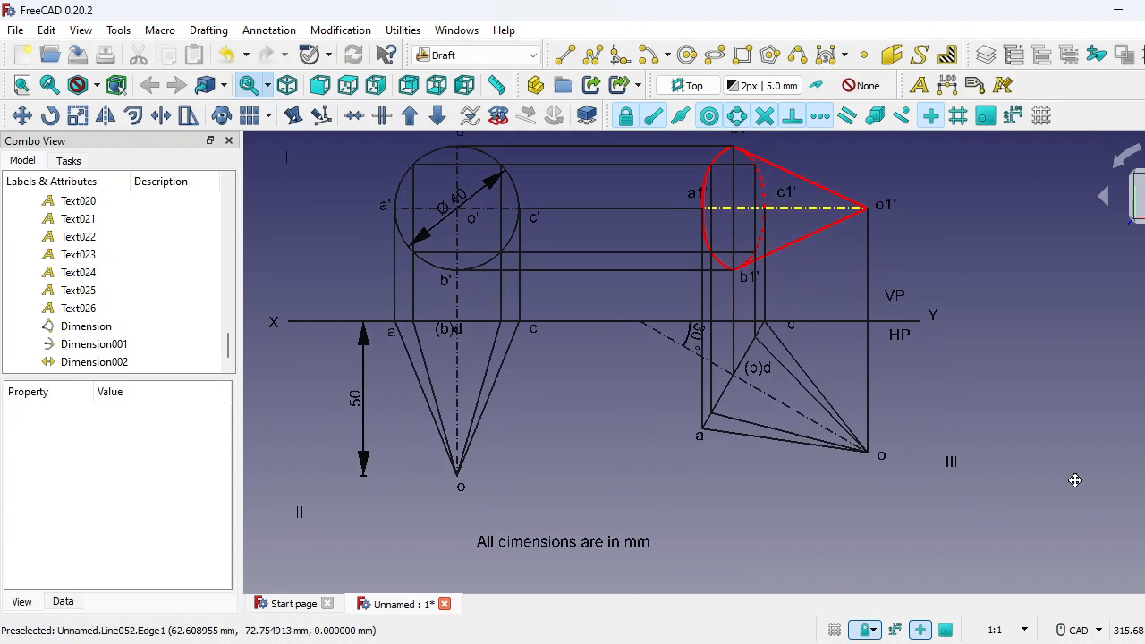
scroll(1076, 483, down, 2)
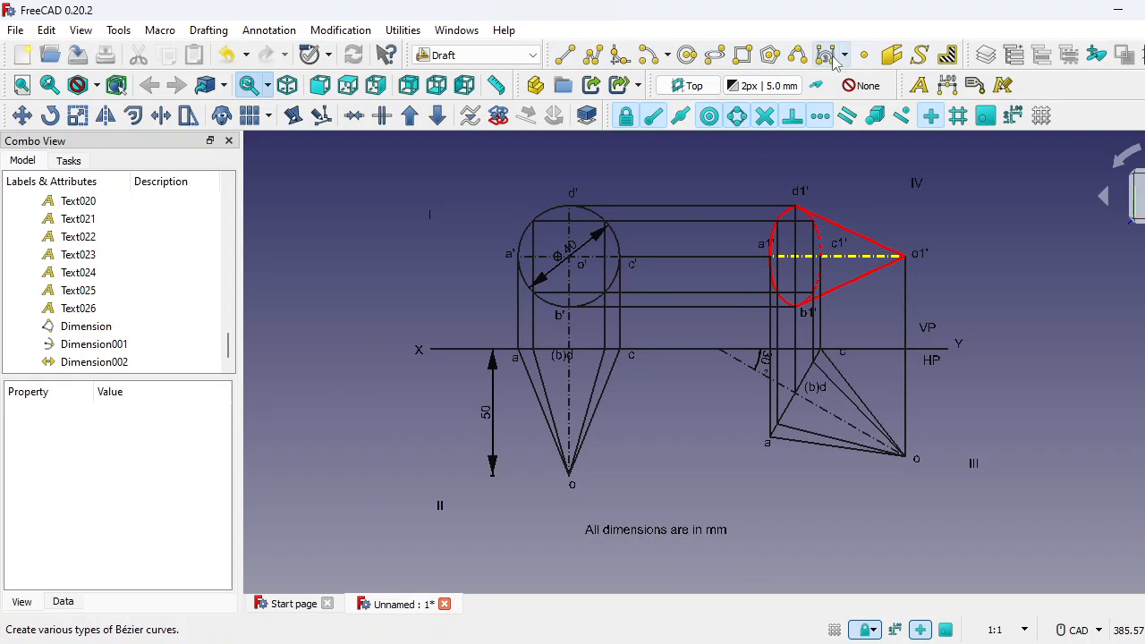
click(741, 59)
scroll(516, 181, down, 2)
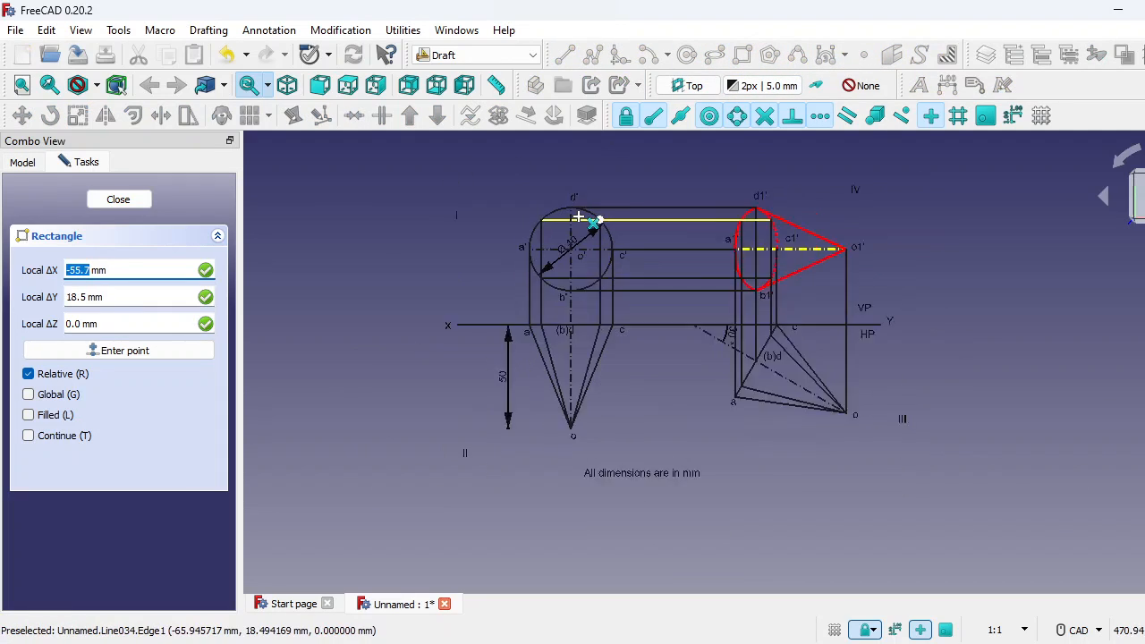
click(445, 149)
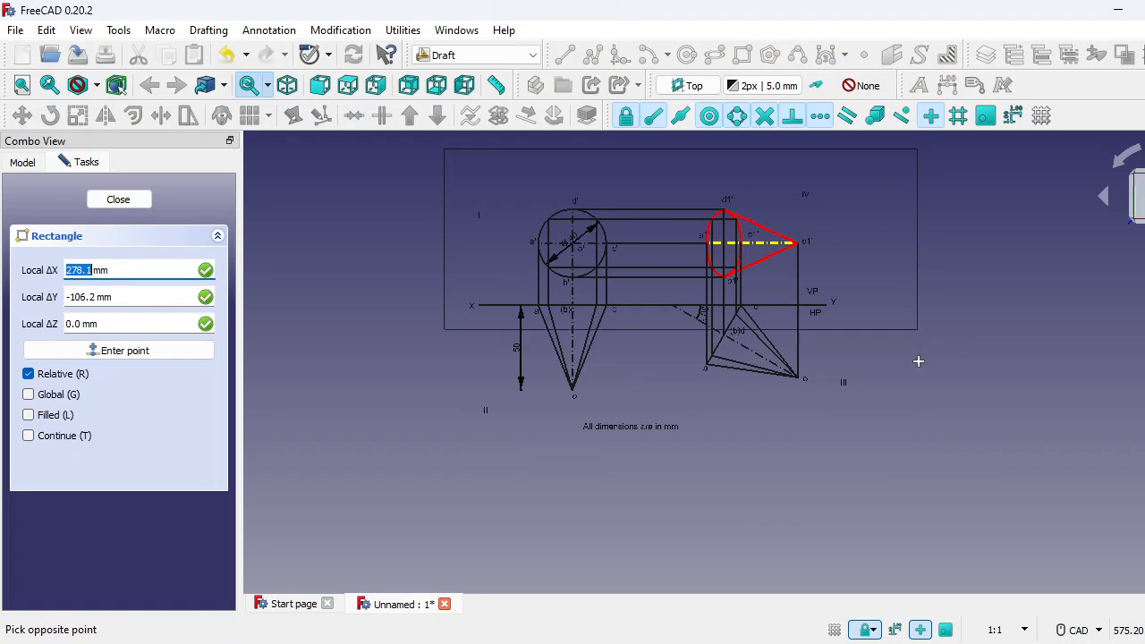
click(967, 466)
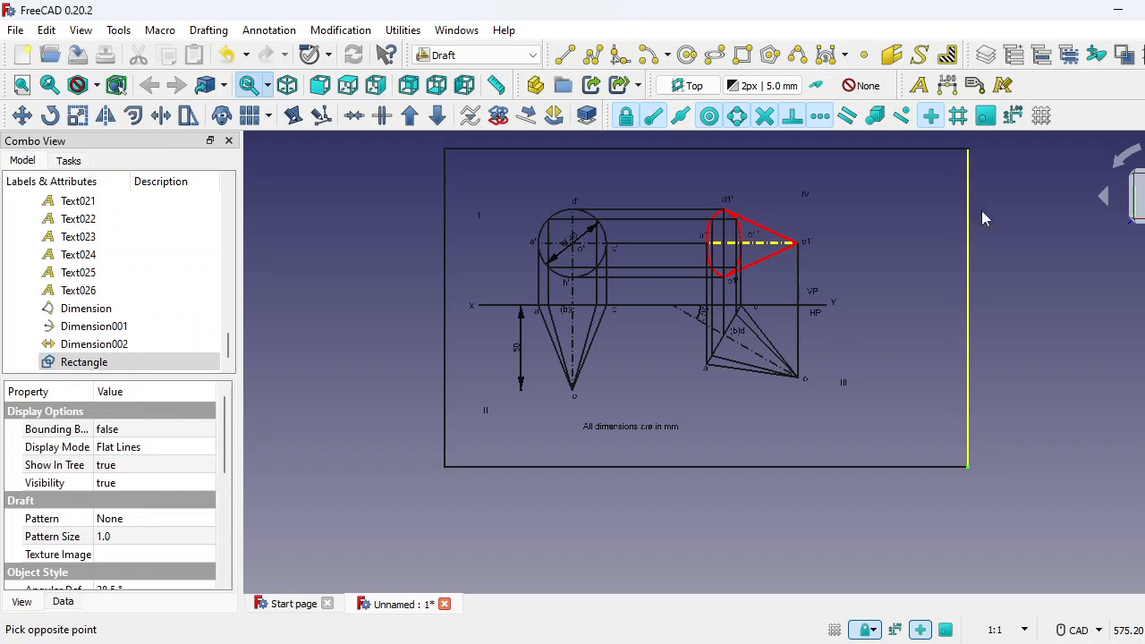
Step: Draw a small title block rectangle inside the border's corner below quadrant III
click(742, 55)
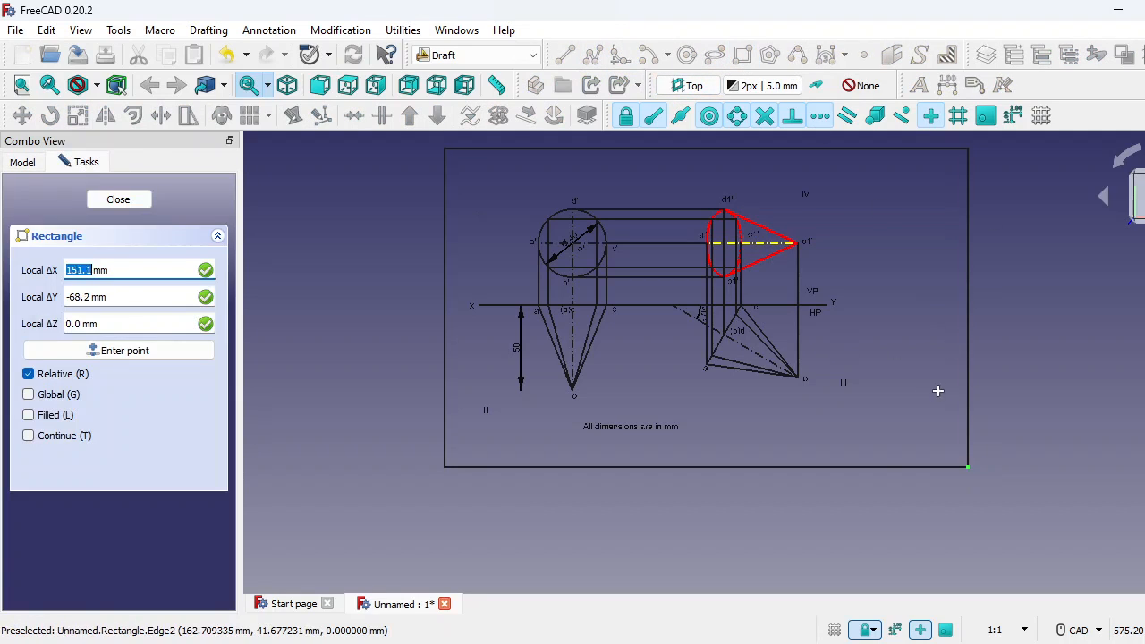
click(867, 399)
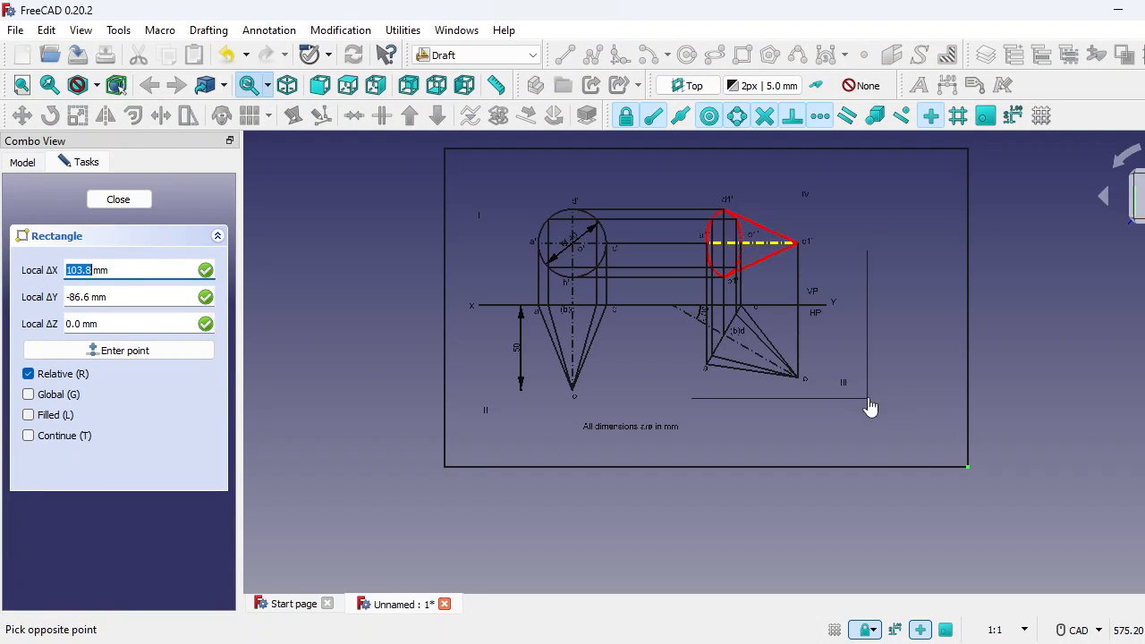
click(969, 464)
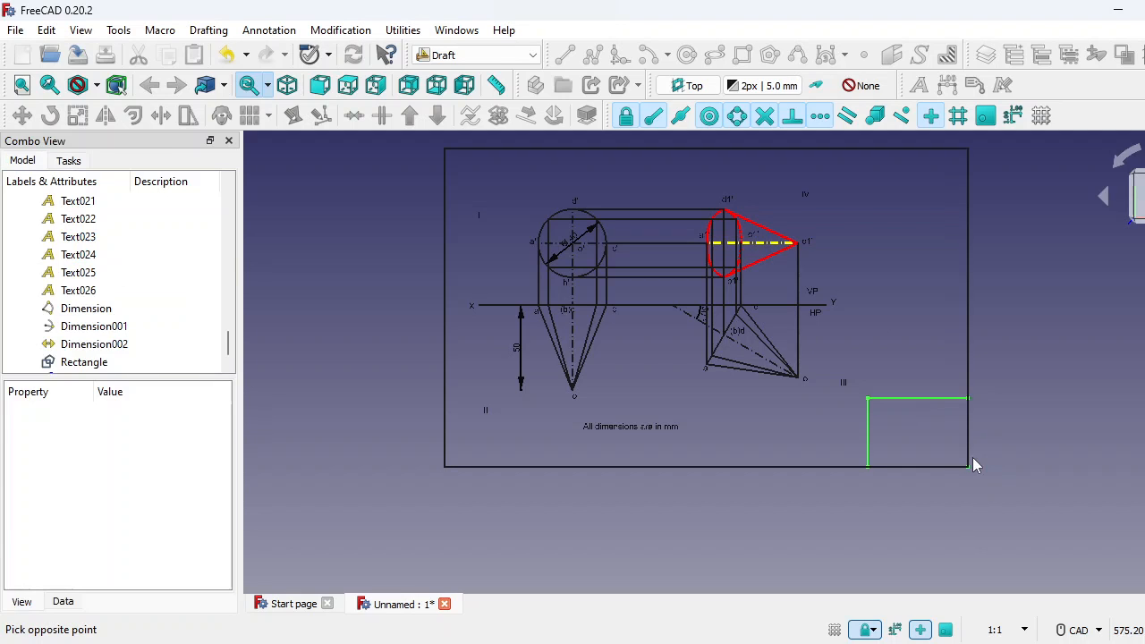
scroll(979, 375, down, 2)
scroll(919, 393, up, 6)
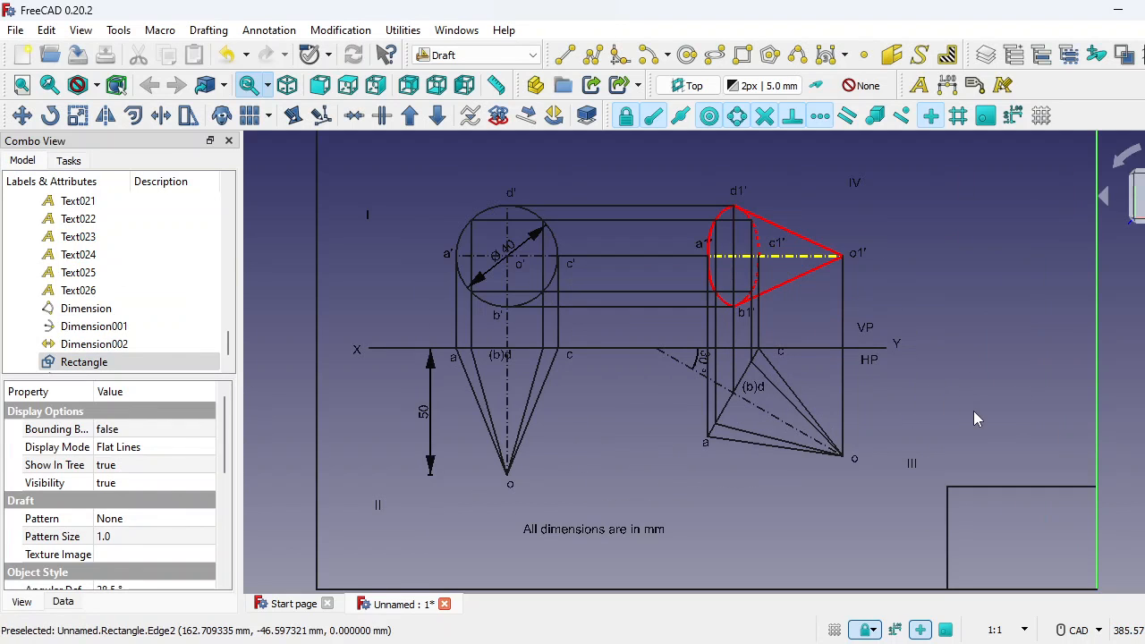
scroll(975, 417, down, 2)
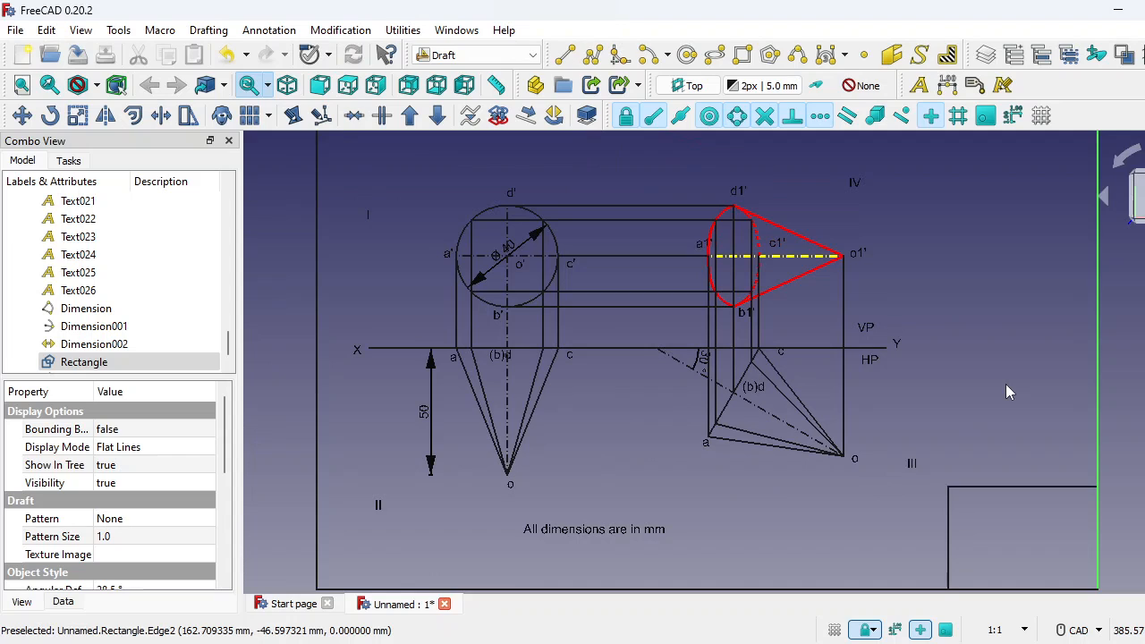
scroll(1007, 391, up, 1)
scroll(1007, 391, down, 2)
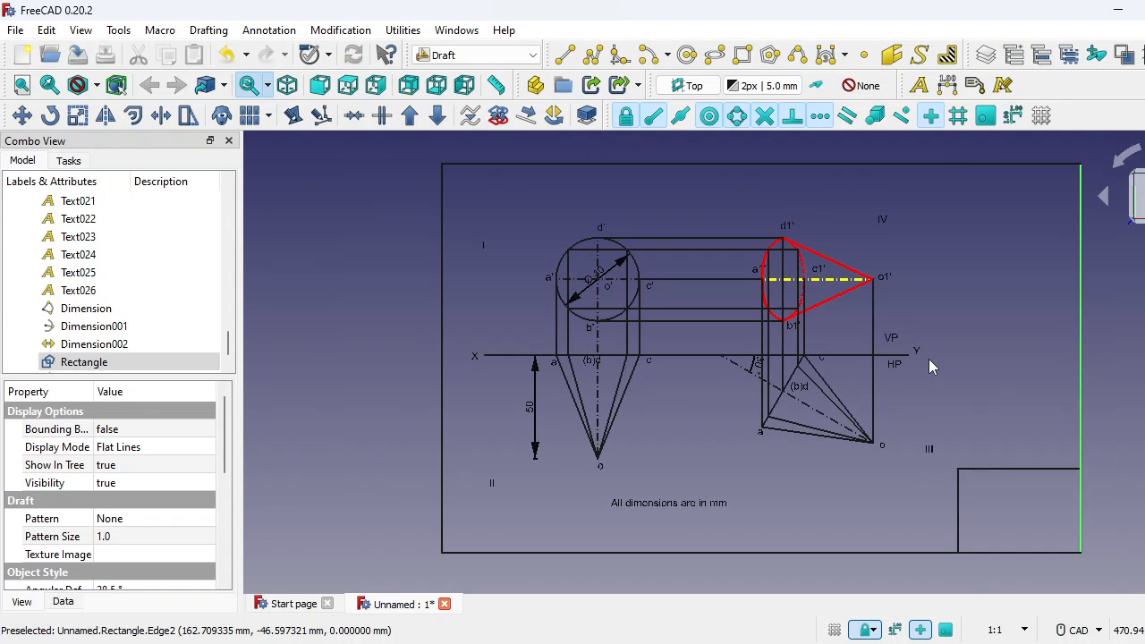
scroll(928, 358, up, 2)
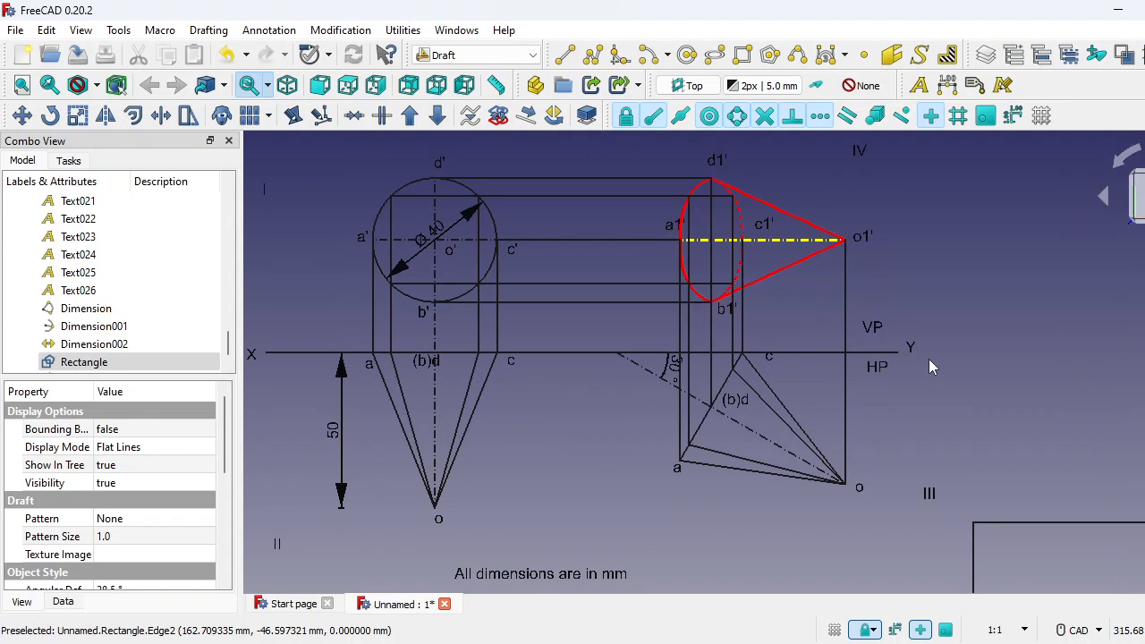